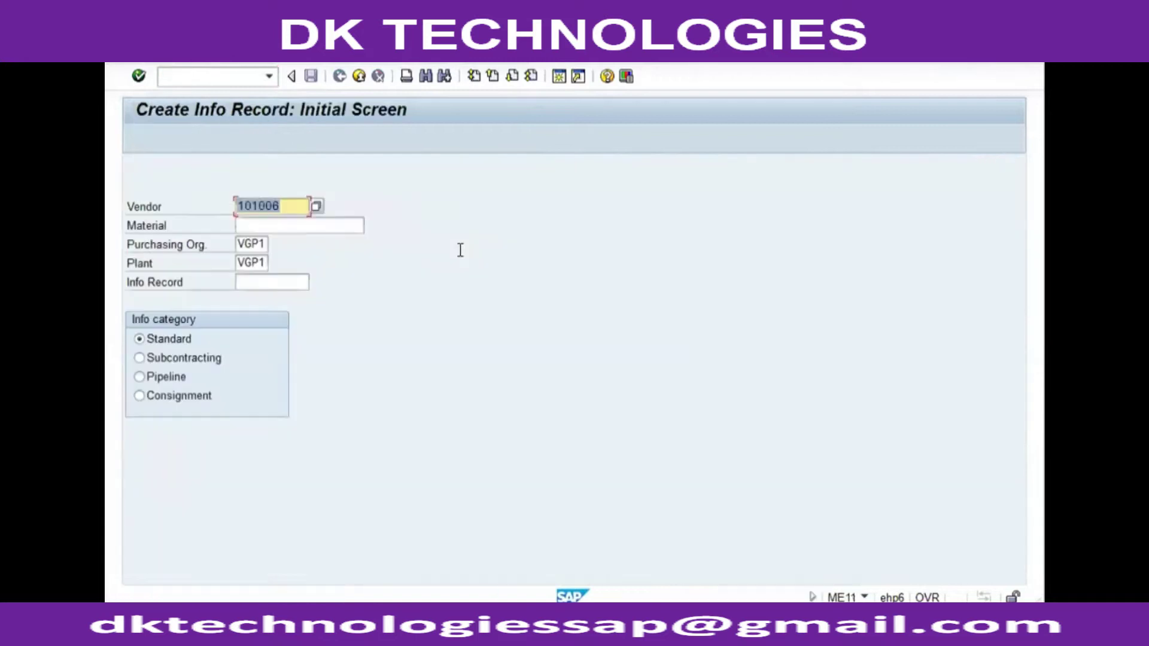
# Select VG01 Subcontract Finished Goods (09071) as the info record material and start the record with the Subcontracting category
pyautogui.press('Tab')
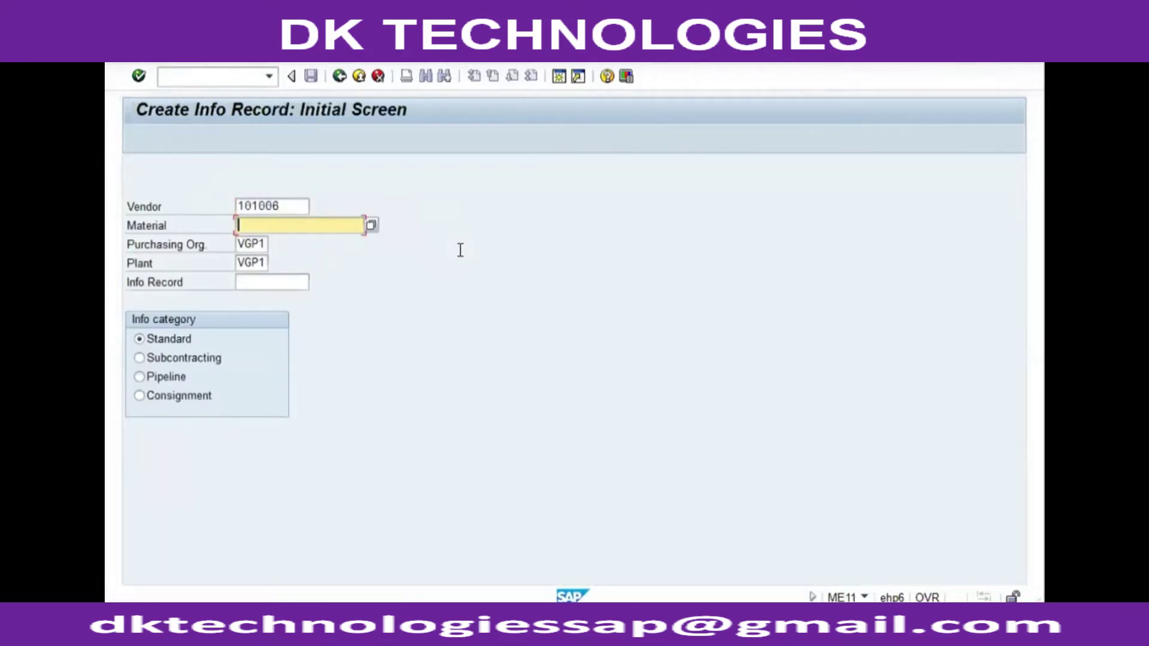
pyautogui.press('Return')
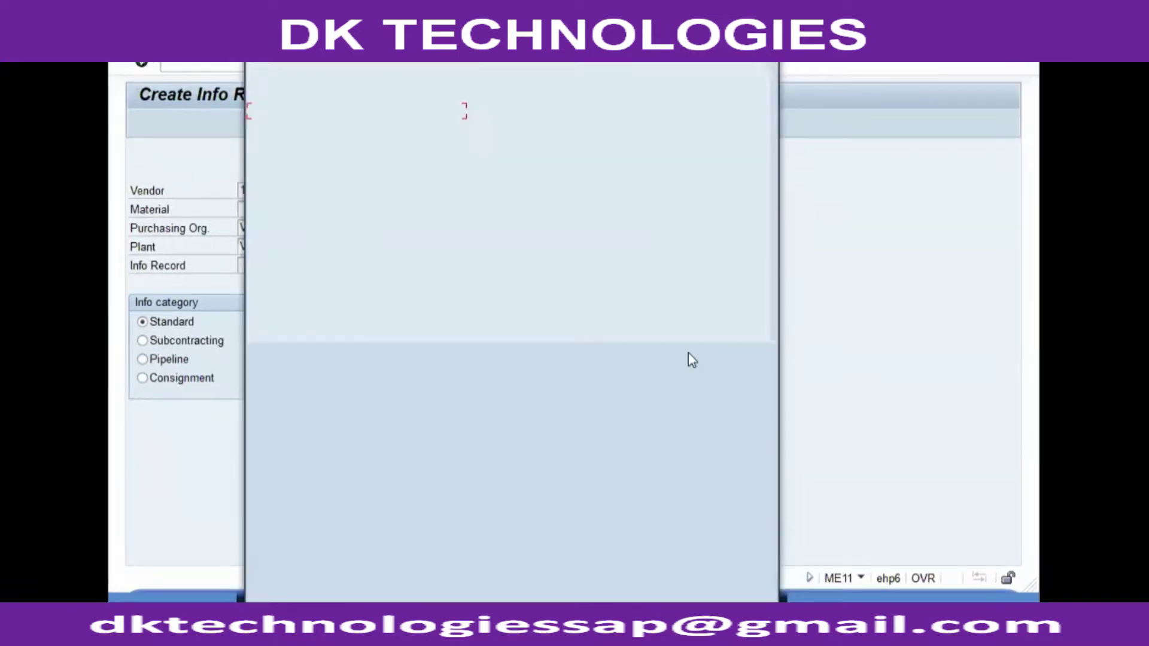
pyautogui.click(509, 226)
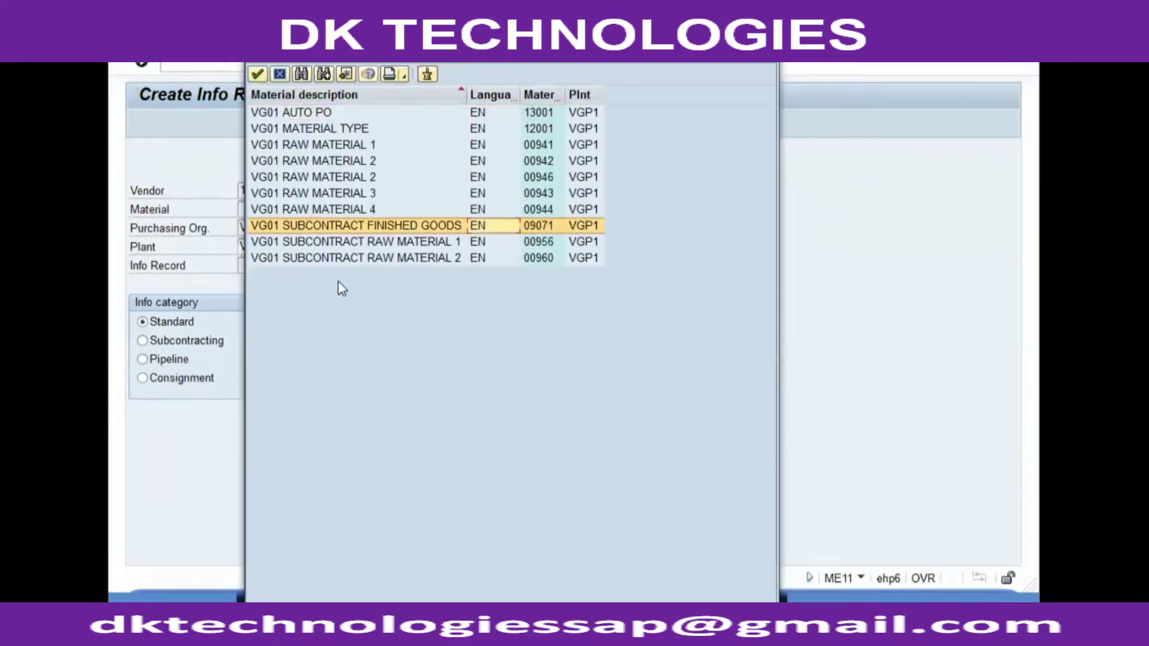
pyautogui.doubleClick(327, 225)
pyautogui.click(201, 342)
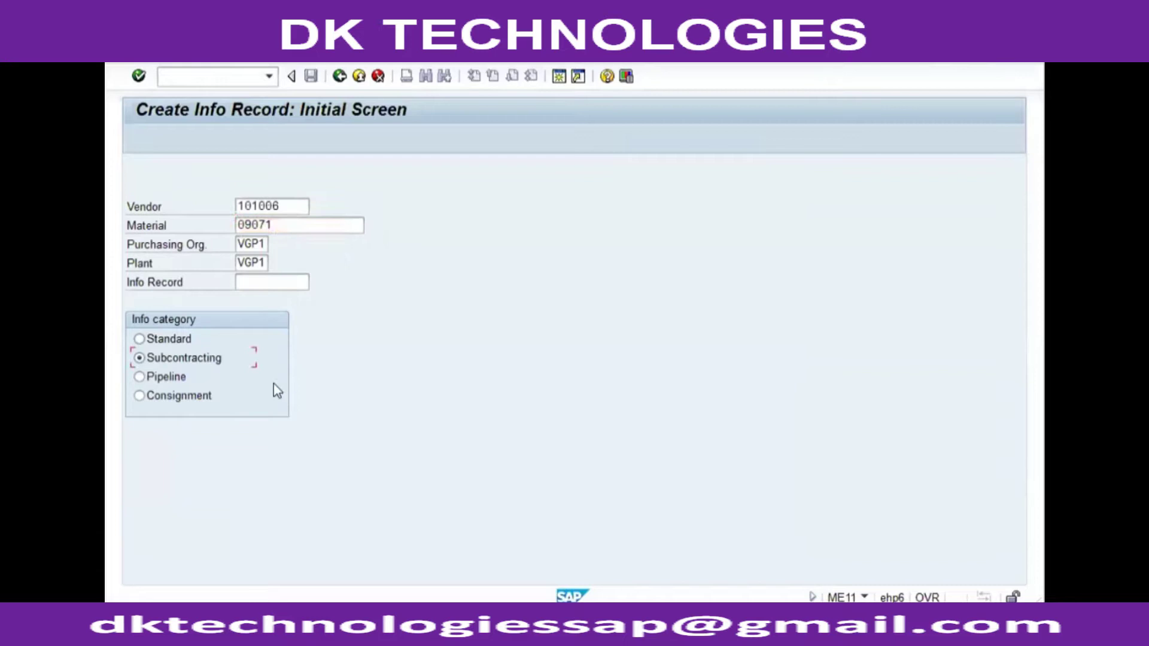
pyautogui.press('Return')
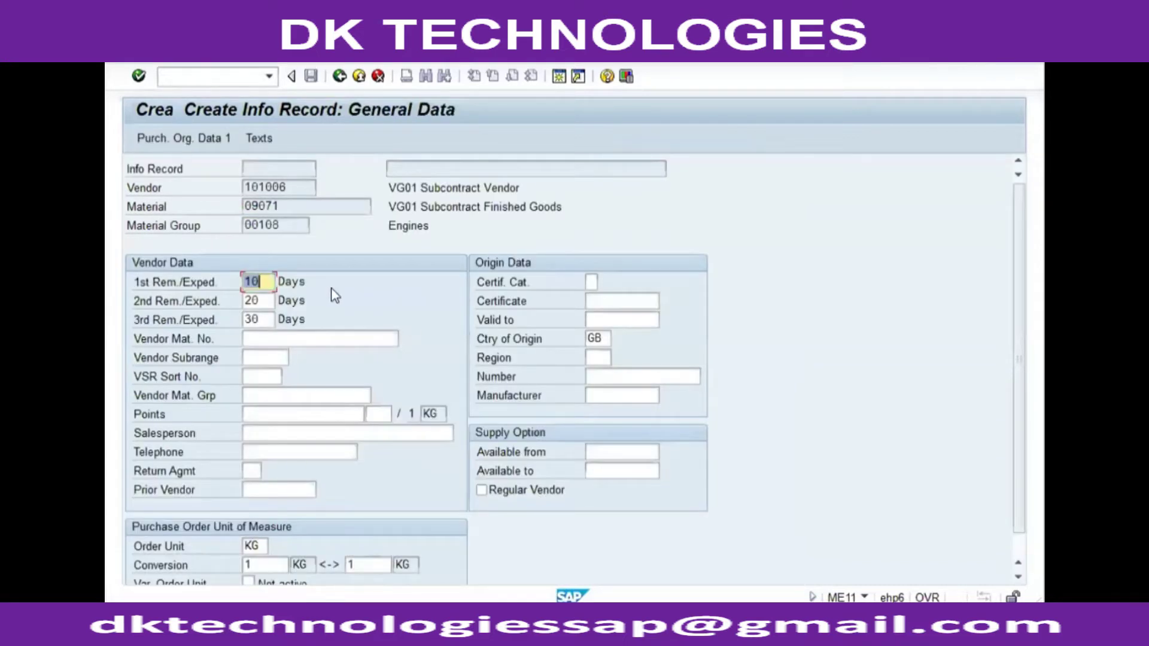
# Enter a standard quantity of 500 KG and a net price of 360 GBP in the purchasing organization data, and save the info record
pyautogui.press('Return')
pyautogui.press('Tab')
pyautogui.press('Tab')
pyautogui.write('500')
pyautogui.press('Tab')
pyautogui.press('Tab')
pyautogui.press('Tab')
pyautogui.press('Tab')
pyautogui.write('360')
pyautogui.press('Return')
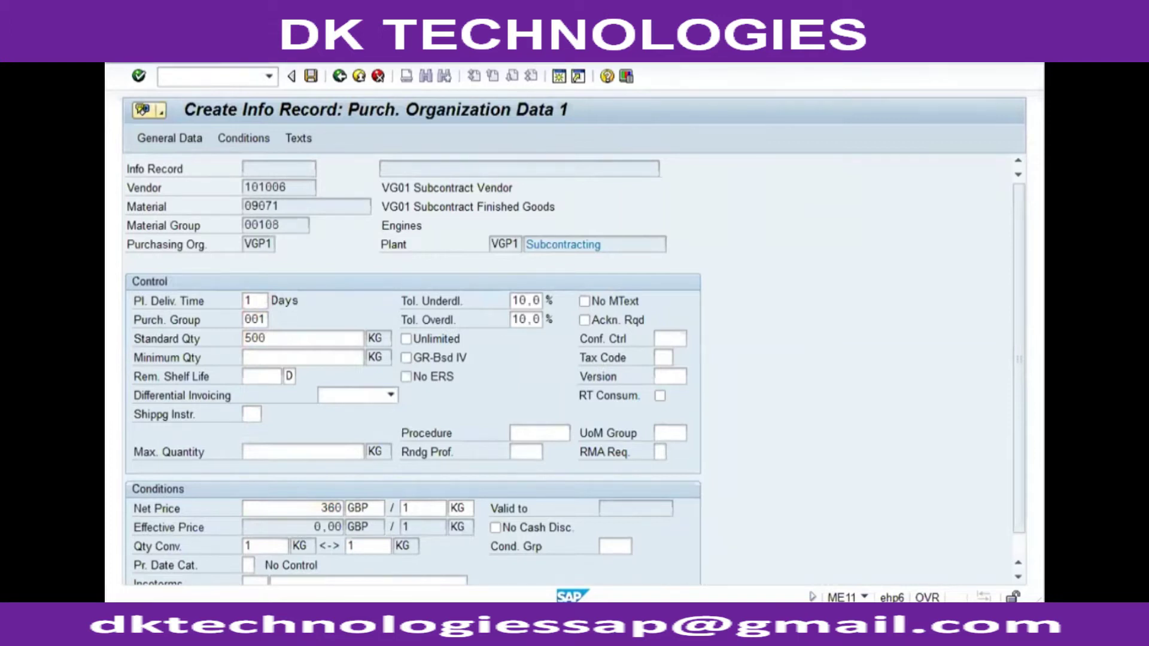
pyautogui.hotkey('ctrl', 's')
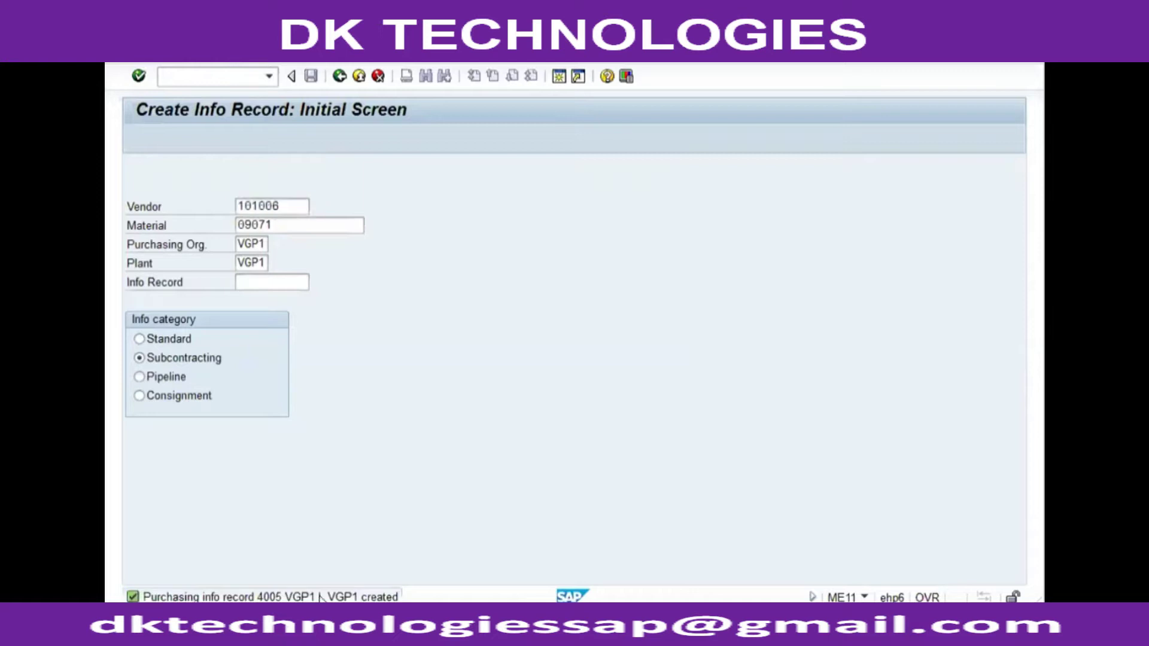
# Examine the detailed message about the saved purchasing info record and close it
pyautogui.press('F1')
pyautogui.moveTo(490, 164); pyautogui.dragTo(476, 165)
pyautogui.click(486, 234)
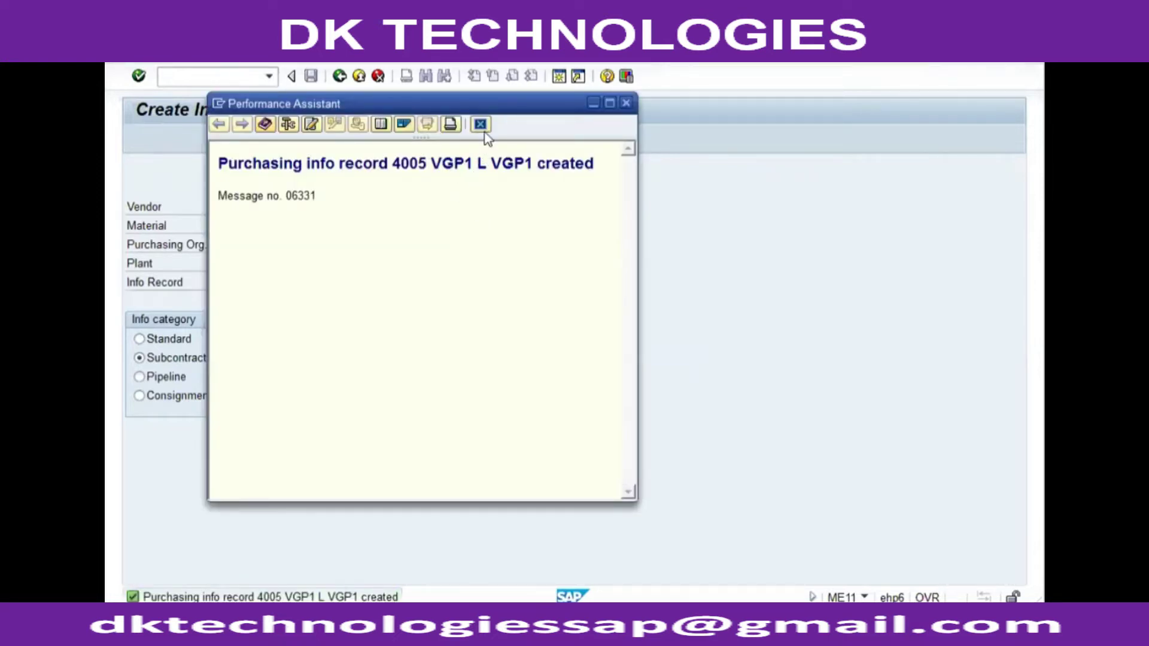
pyautogui.press('Escape')
# Leave the info record screen and open transaction CS01 for creating a material BOM
pyautogui.press('F3')
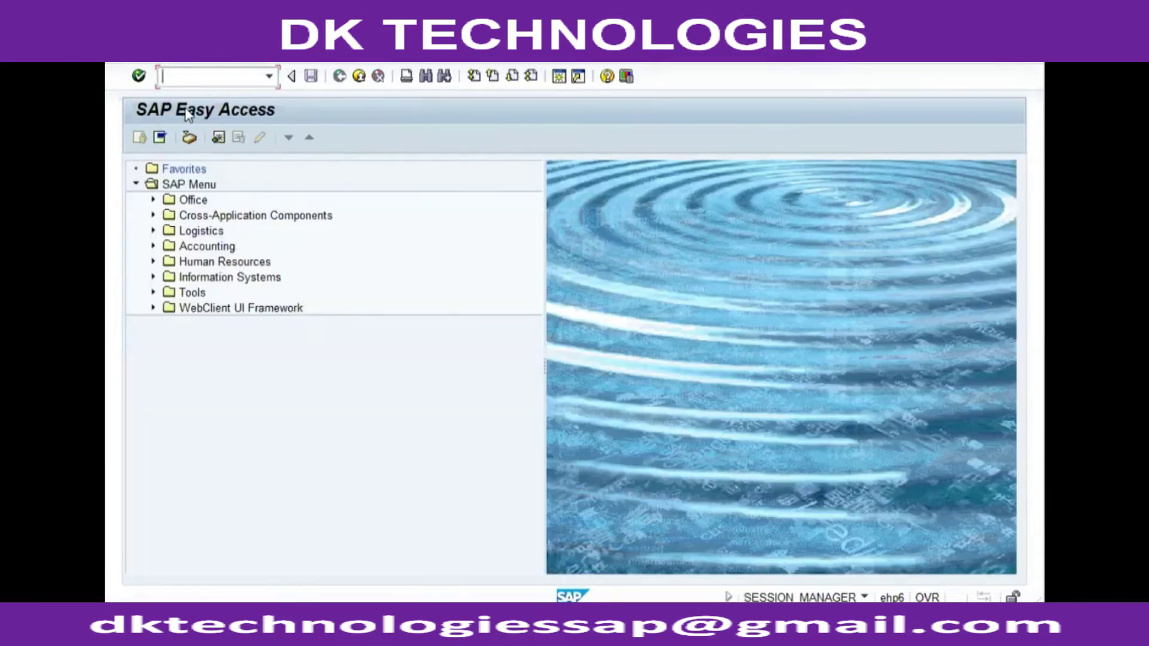
pyautogui.click(191, 77)
pyautogui.write('cs01')
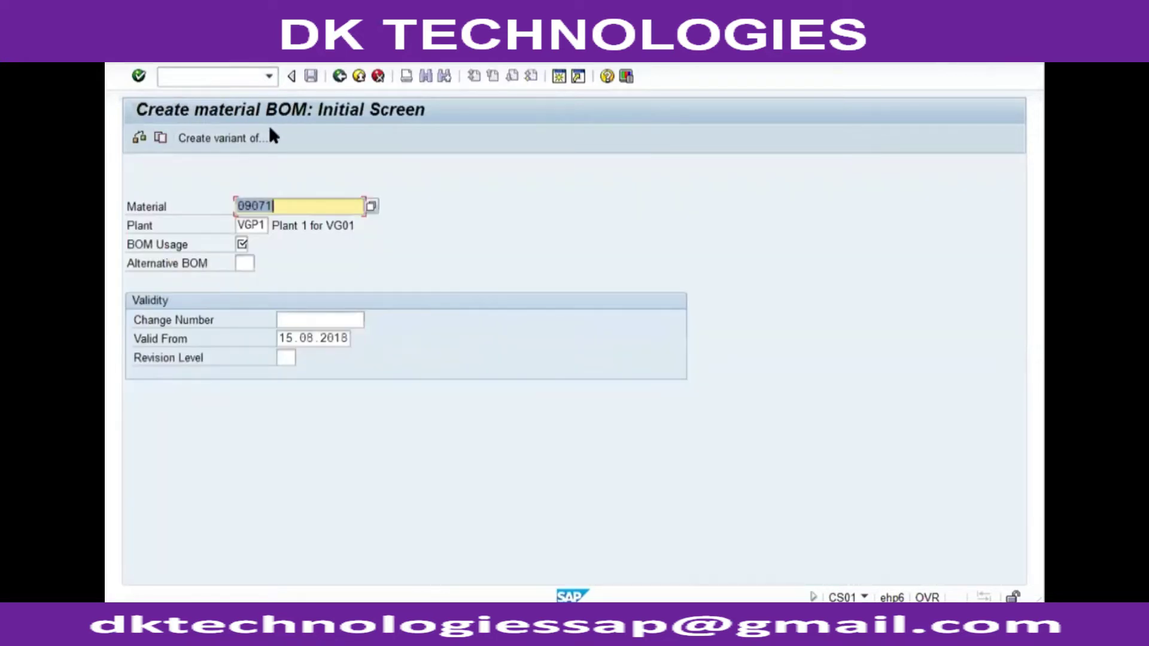
# Set the BOM usage of material 09071 to 3 (Universal) and the valid-from date to 07.08.2018, and continue to the items
pyautogui.click(276, 202)
pyautogui.click(247, 225)
pyautogui.click(245, 245)
pyautogui.click(254, 245)
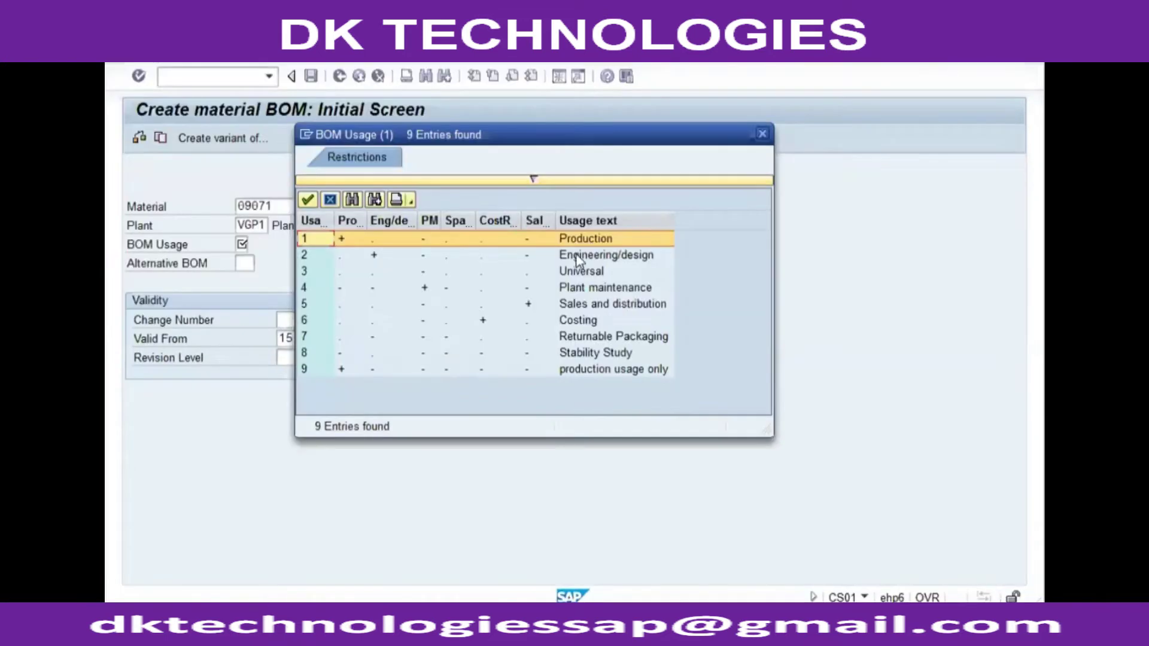
pyautogui.click(409, 172)
pyautogui.doubleClick(593, 272)
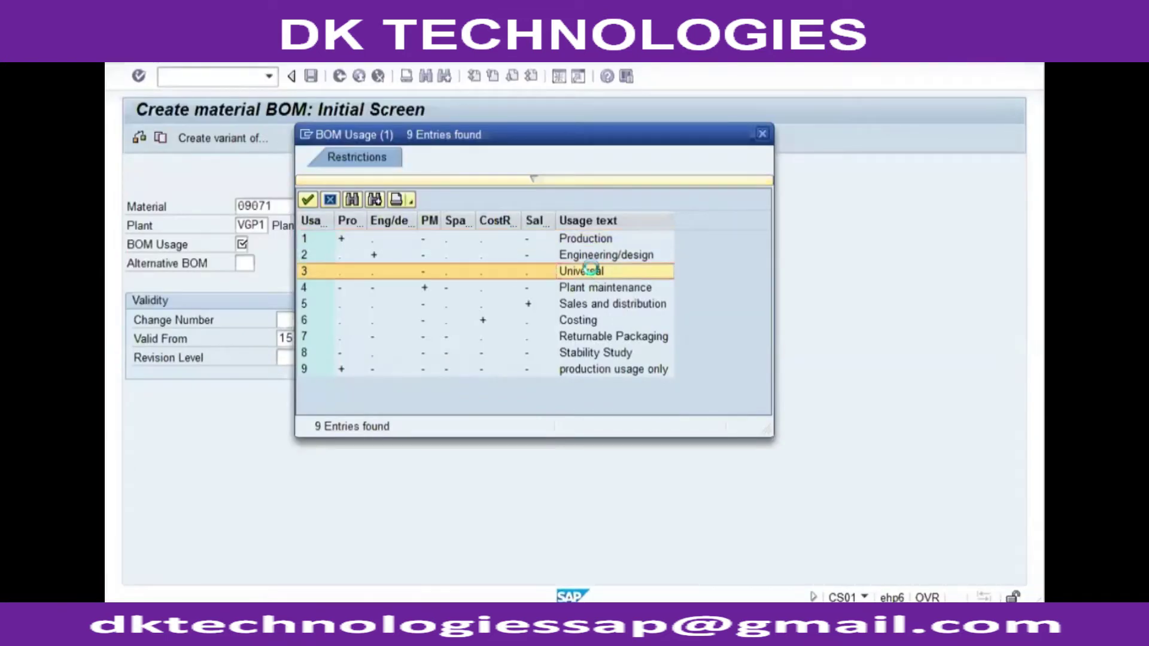
pyautogui.write('07.08.2018')
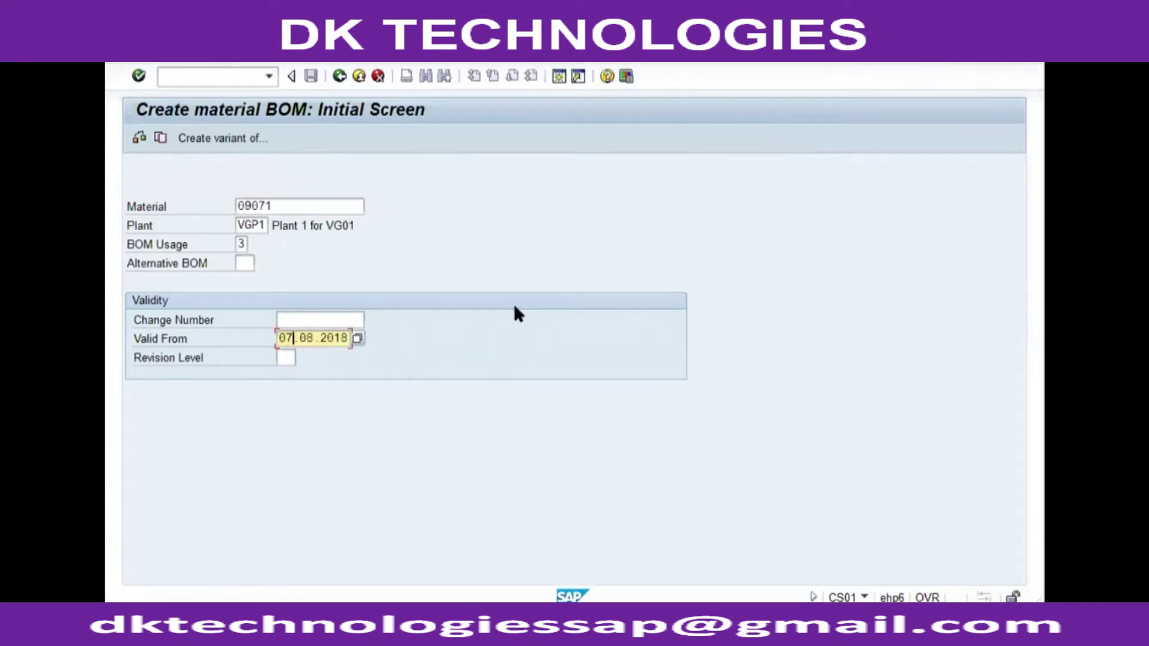
pyautogui.press('Return')
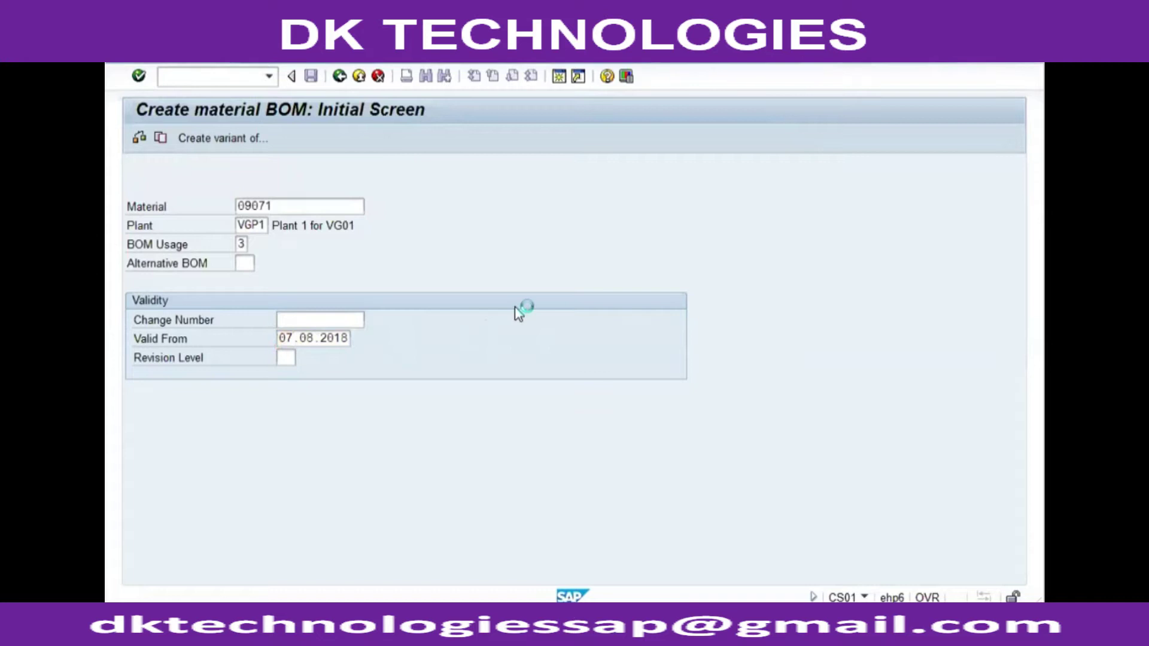
# Enter component 956 with quantity 13 as BOM item 0010
pyautogui.press('Tab')
pyautogui.press('Tab')
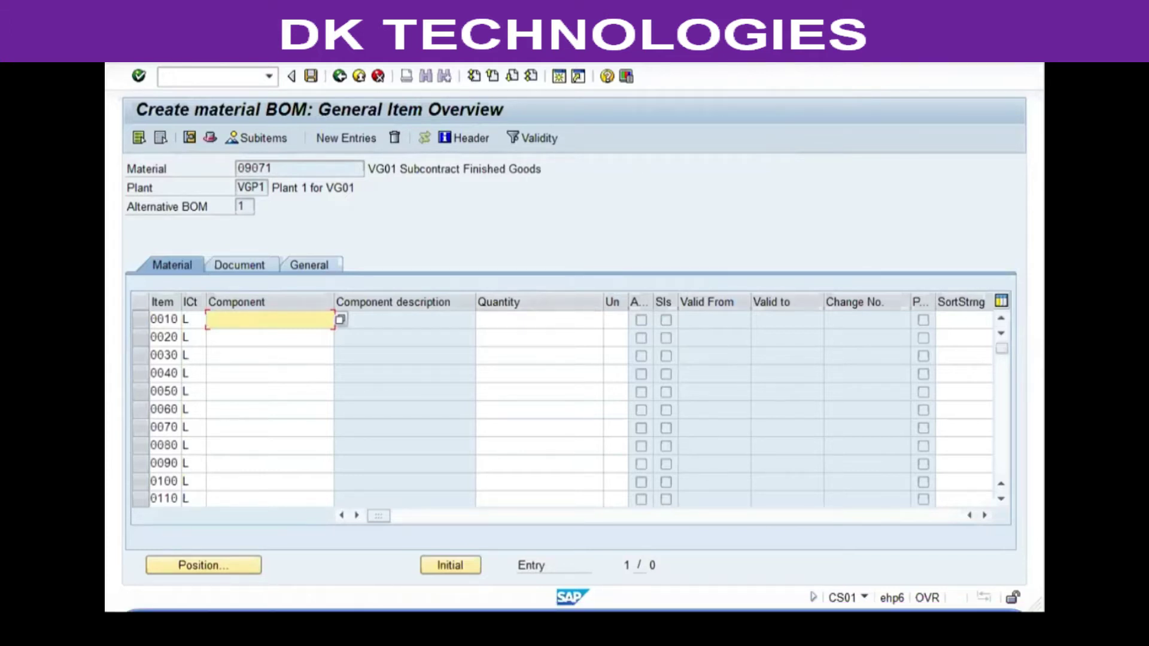
pyautogui.click(252, 318)
pyautogui.write('956')
pyautogui.press('Tab')
pyautogui.write('13')
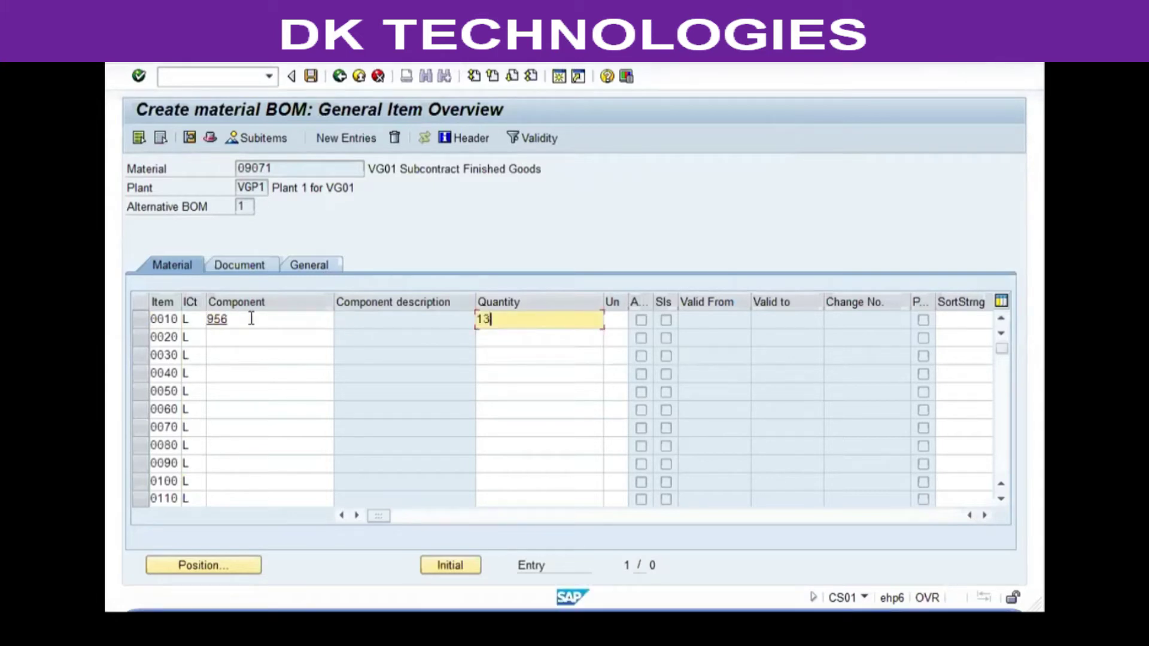
# Enter component 960 with quantity 17 as BOM item 0020 and save the BOM
pyautogui.press('Down')
pyautogui.hotkey('shift', 'Tab')
pyautogui.write('960')
pyautogui.press('Tab')
pyautogui.write('17')
pyautogui.press('Return')
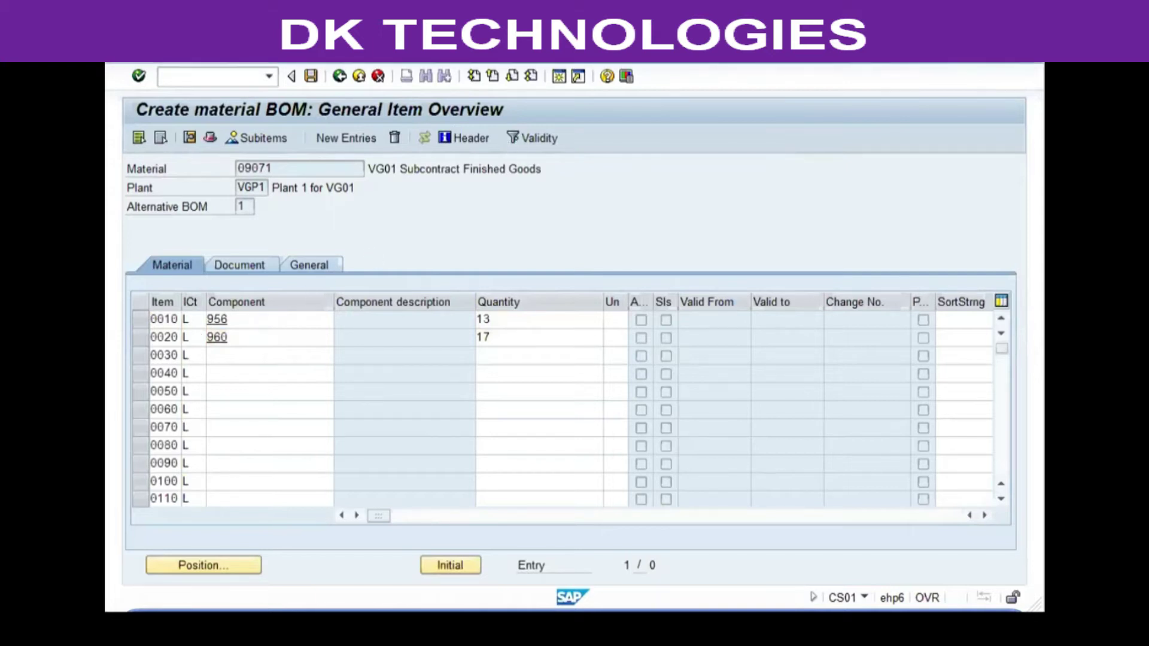
pyautogui.press('Return')
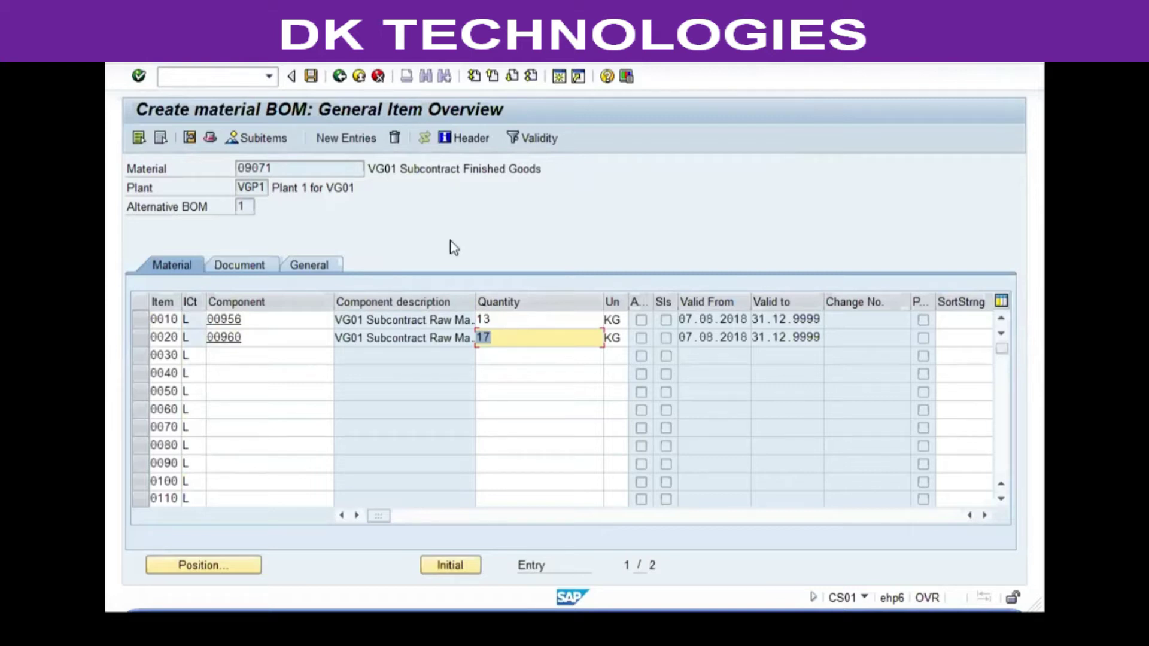
pyautogui.click(290, 76)
pyautogui.click(158, 77)
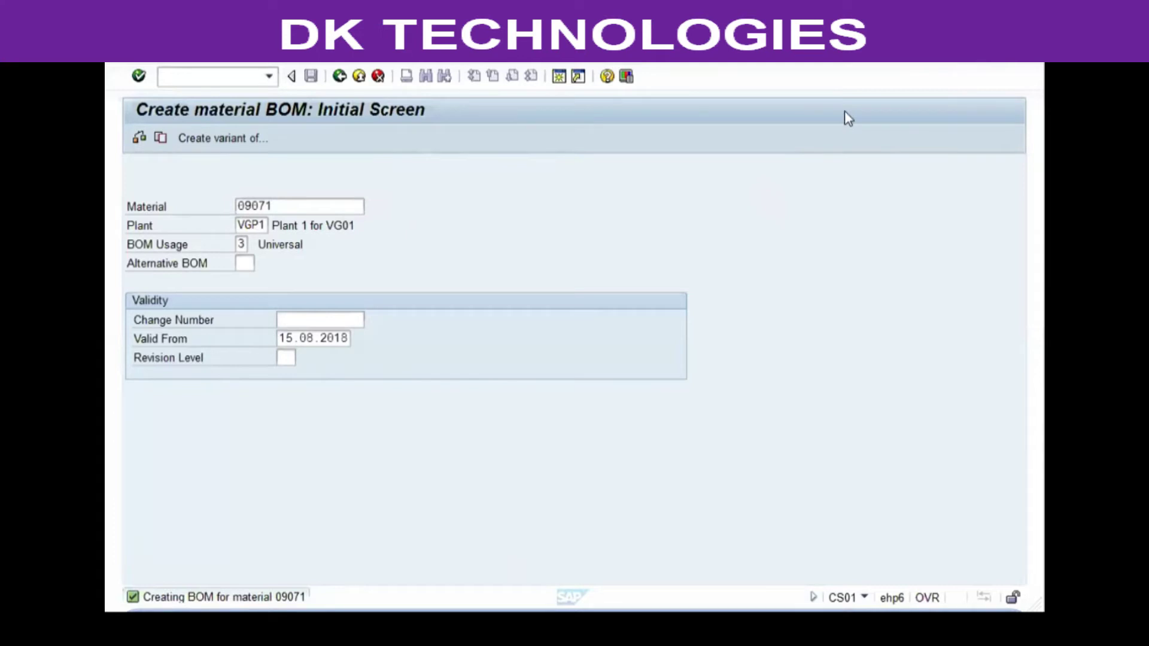
# Open transaction ME21N and choose VG01 Subcontract Vendor as the vendor of the new purchase order
pyautogui.click(231, 74)
pyautogui.write('/nme21n')
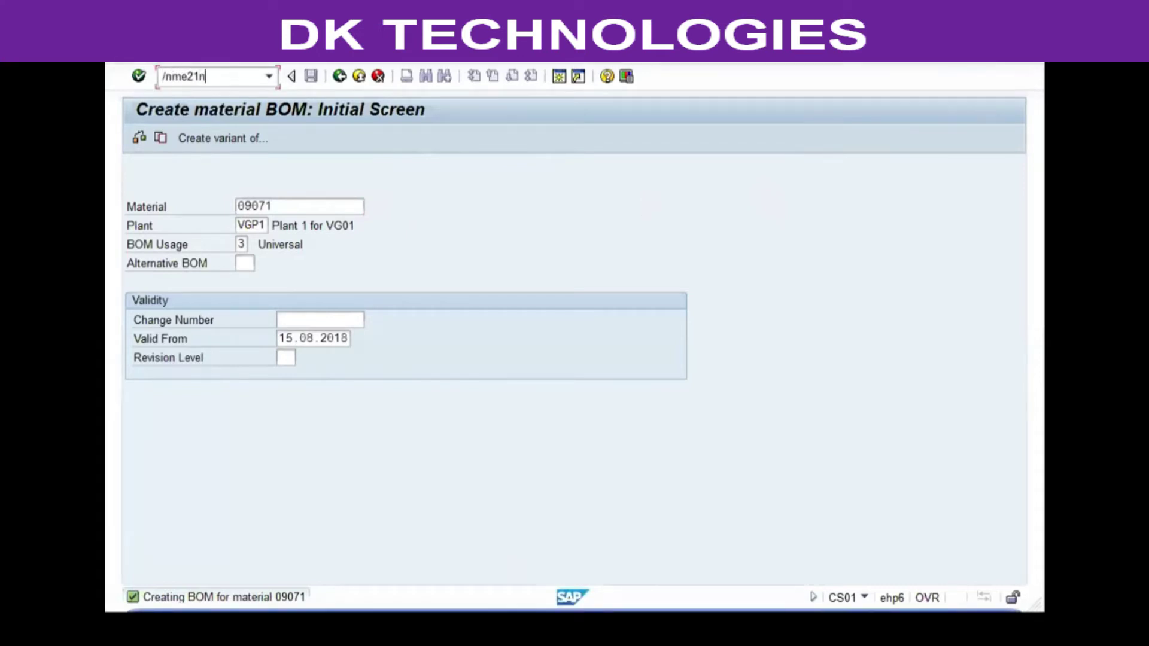
pyautogui.press('Return')
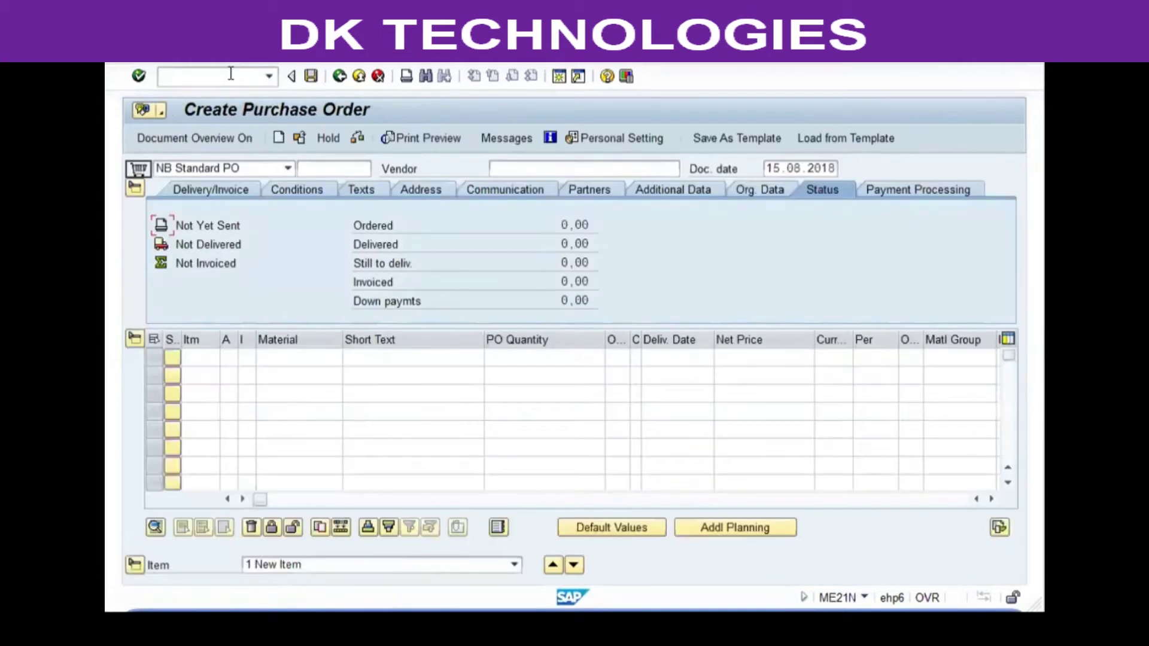
pyautogui.click(499, 167)
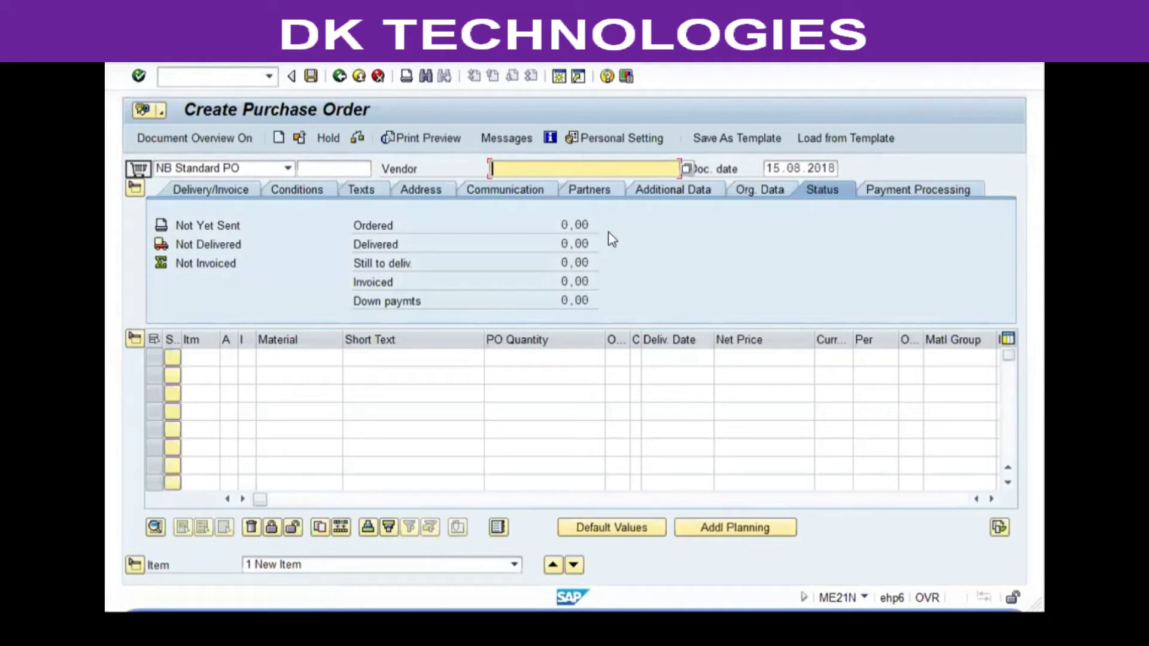
pyautogui.press('F4')
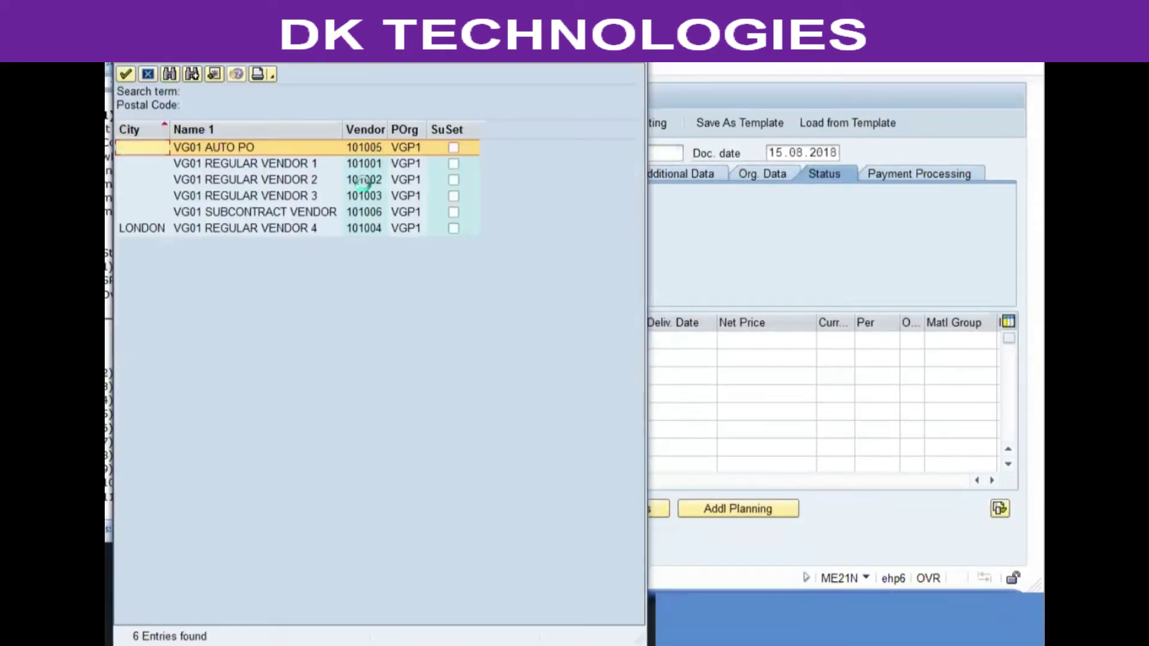
pyautogui.doubleClick(287, 212)
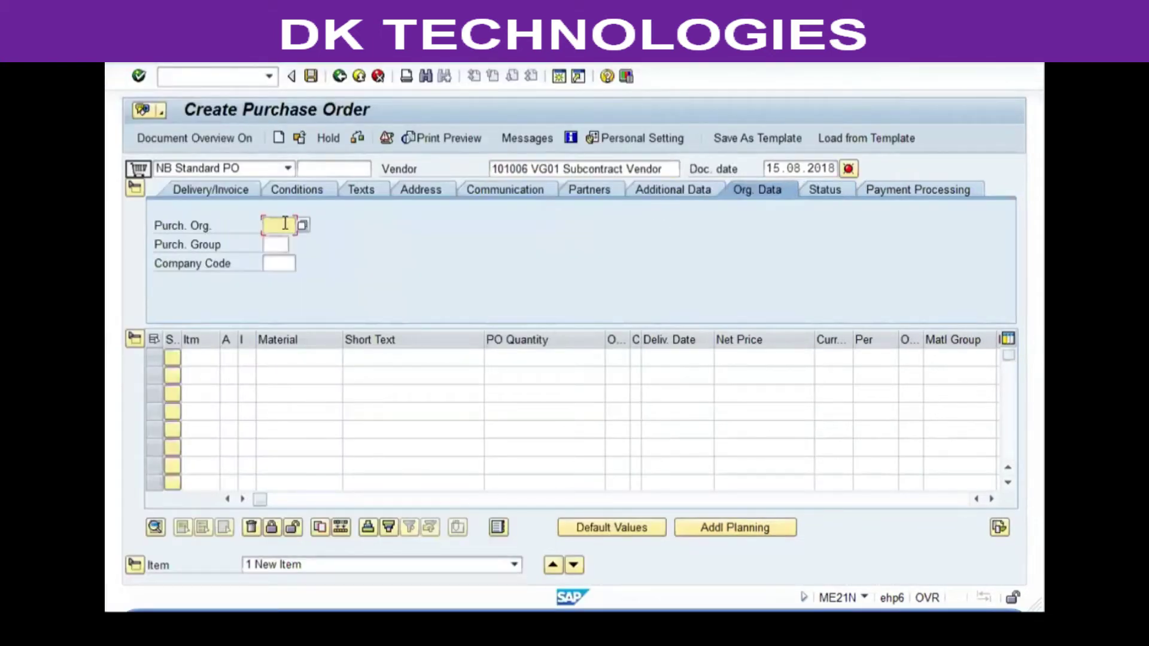
# Set the purchase order's purchasing organization to VGP1 and purchasing group to 001
pyautogui.write('vg01')
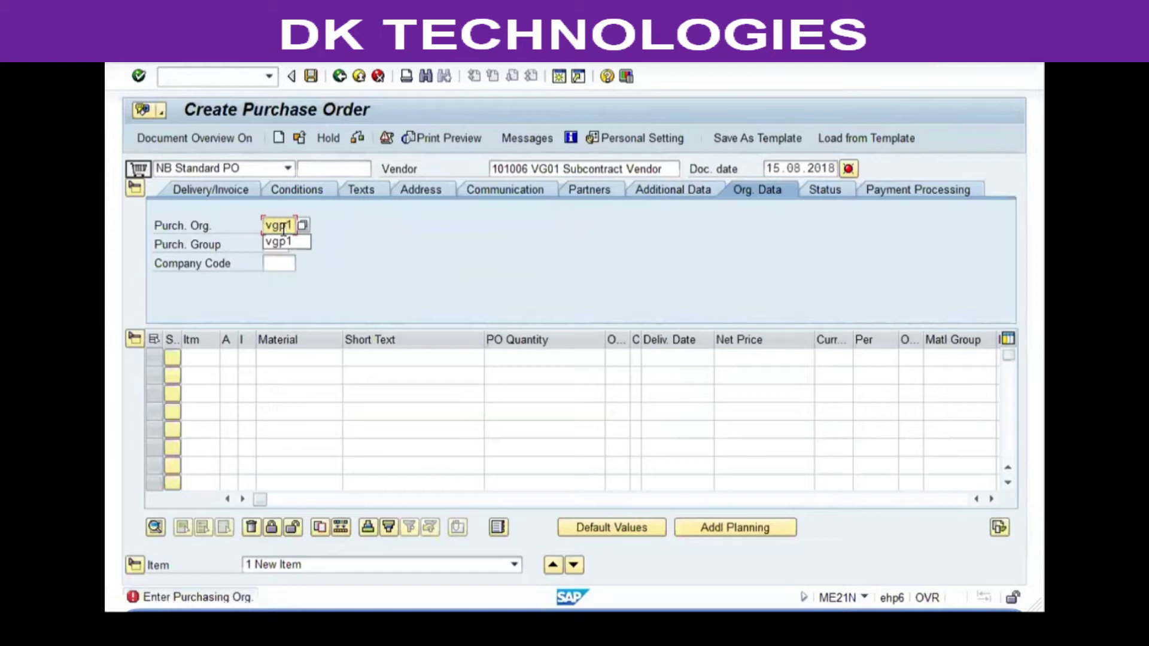
pyautogui.press('Tab')
pyautogui.write('001')
pyautogui.press('Tab')
pyautogui.press('Tab')
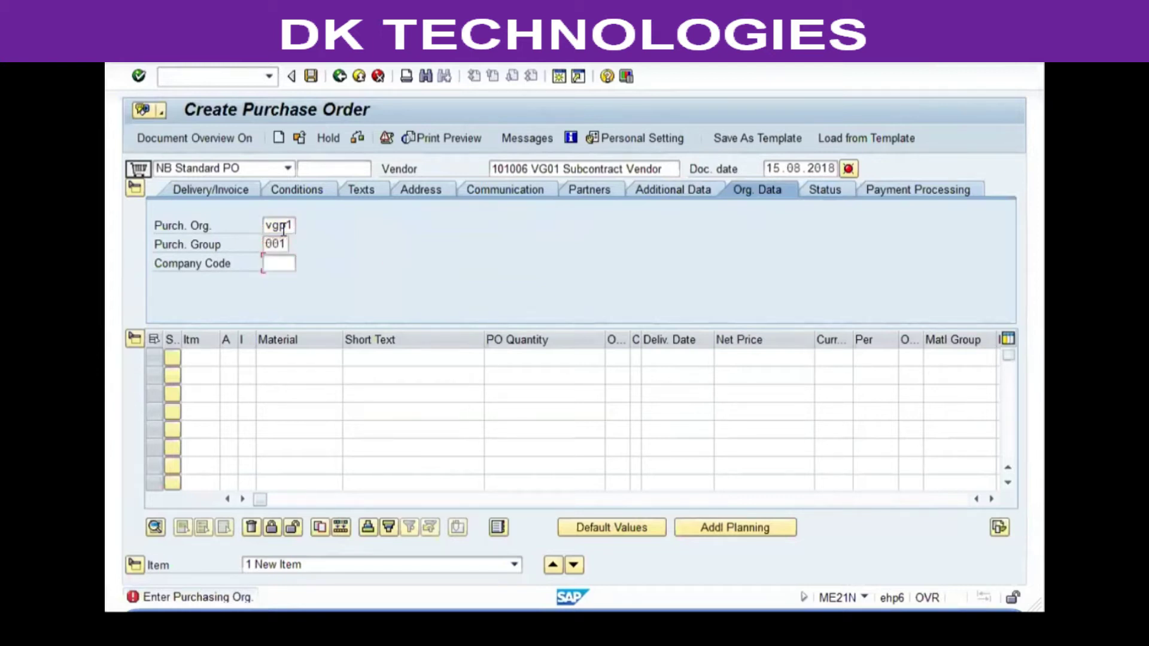
# Give the first purchase order item the Subcontracting item category and material 9071
pyautogui.press('Tab')
pyautogui.press('Tab')
pyautogui.press('Return')
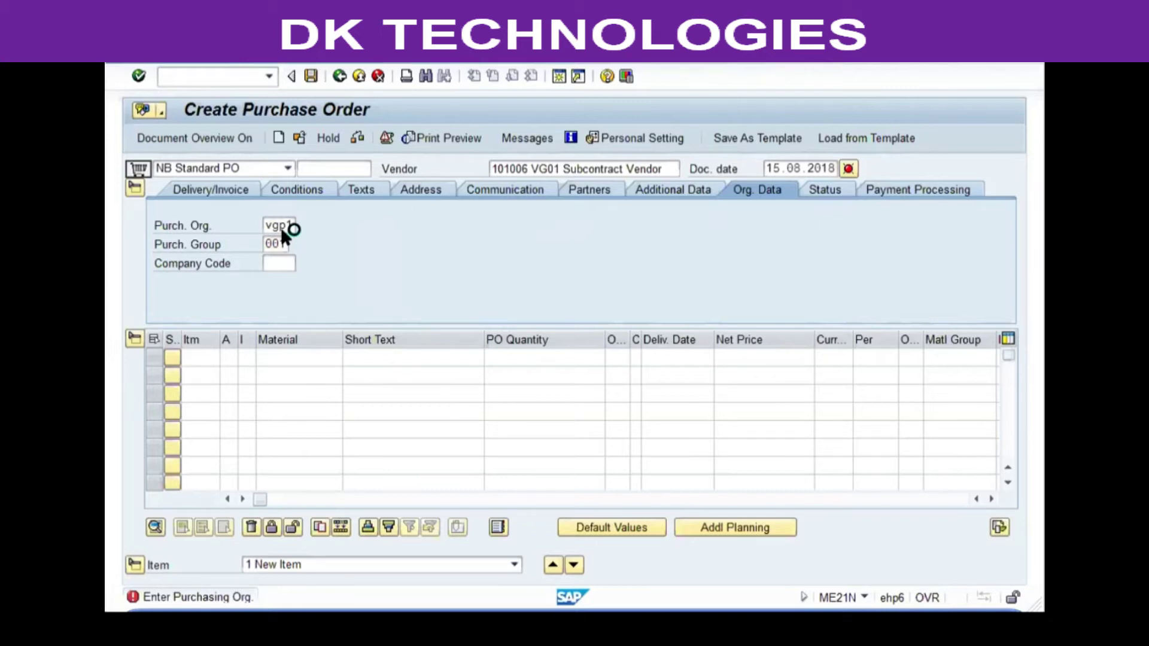
pyautogui.press('F4')
pyautogui.press('Down')
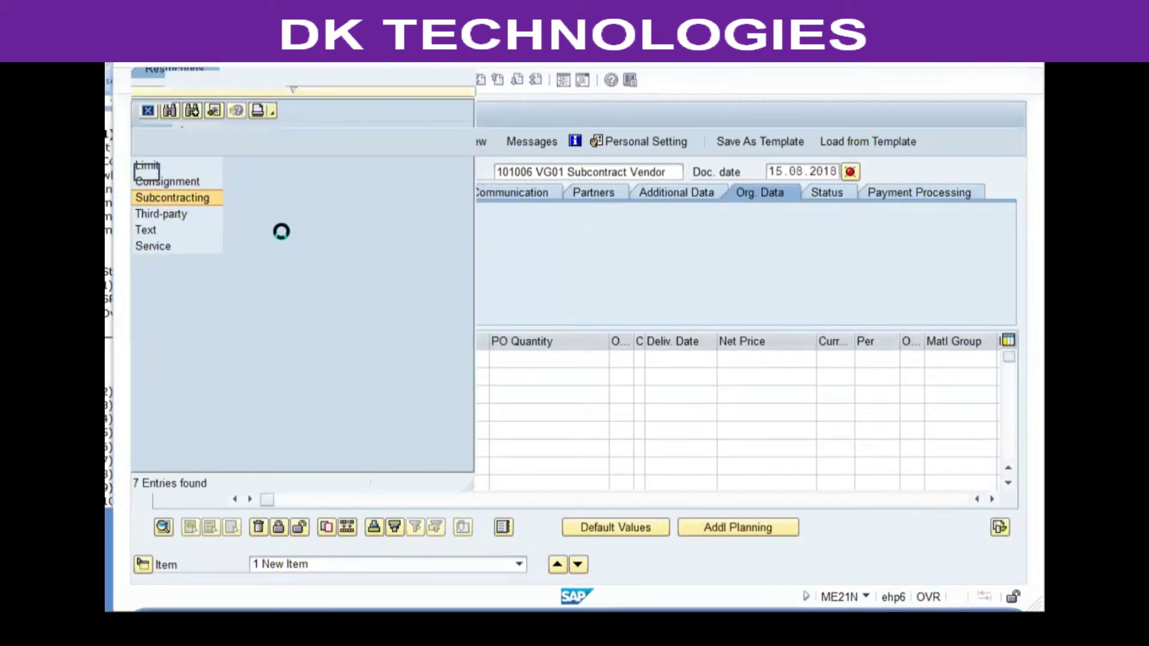
pyautogui.write('9071')
pyautogui.press('Return')
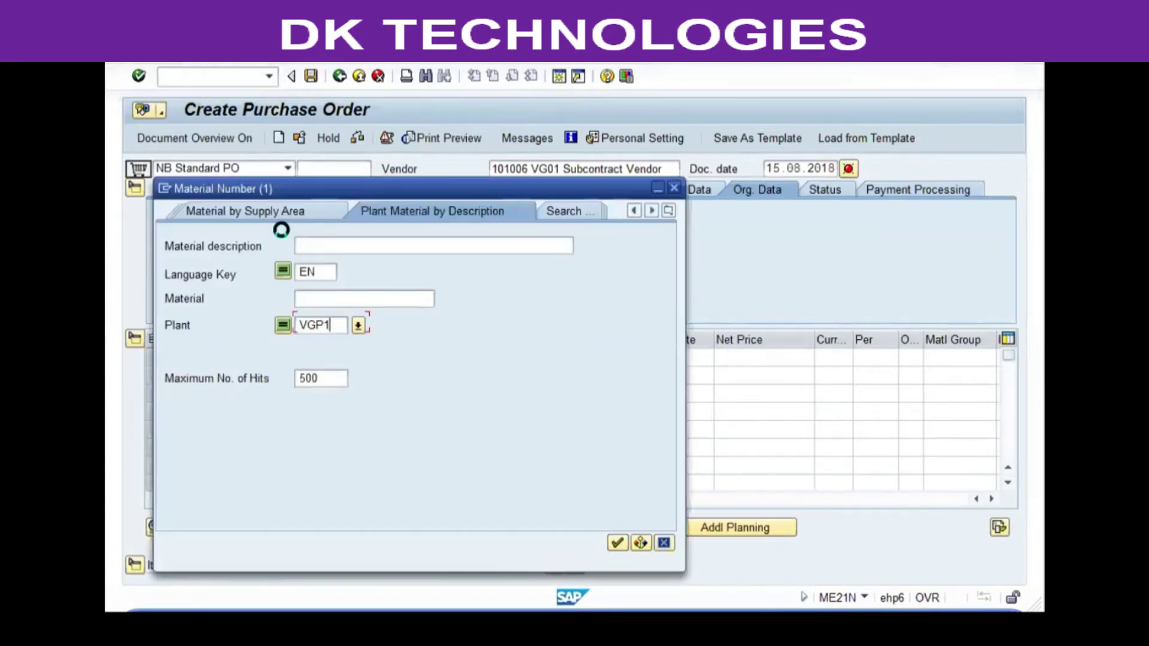
pyautogui.press('Down')
pyautogui.press('Escape')
# Set the item's PO quantity to 500, delivery date to 16.08.2018 and plant to VGP1, and confirm the entries
pyautogui.write('500')
pyautogui.press('Tab')
pyautogui.press('Tab')
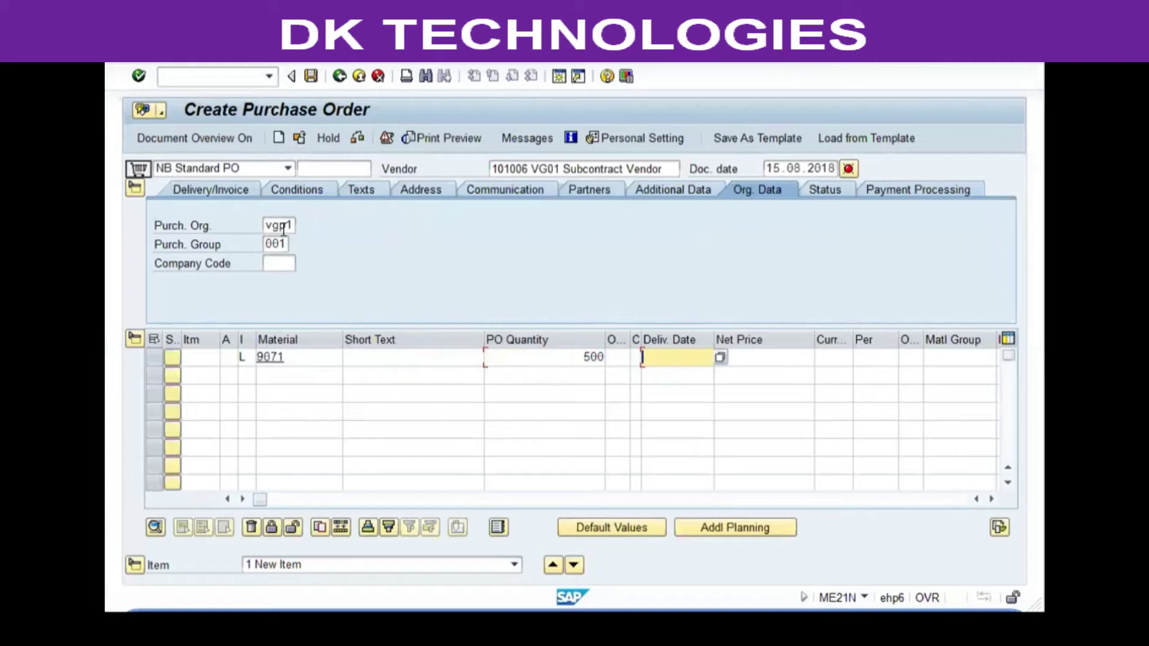
pyautogui.write('16.08.2018')
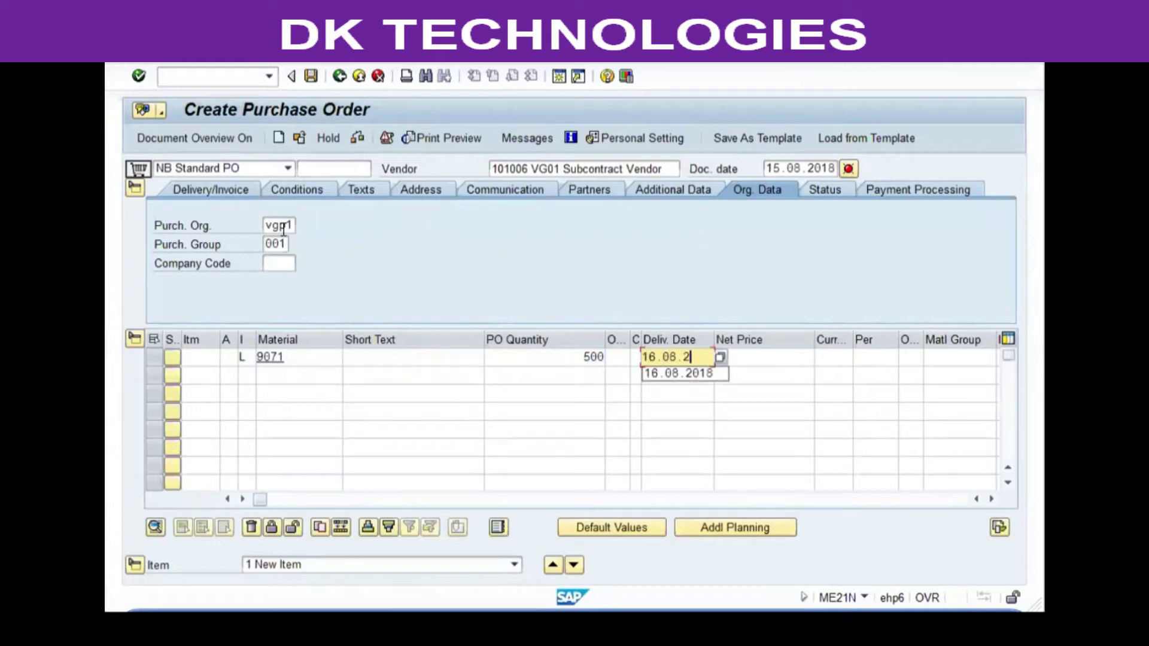
pyautogui.press('Tab')
pyautogui.press('Tab')
pyautogui.press('Tab')
pyautogui.press('Tab')
pyautogui.press('Tab')
pyautogui.press('Tab')
pyautogui.write('vgp1')
pyautogui.press('Return')
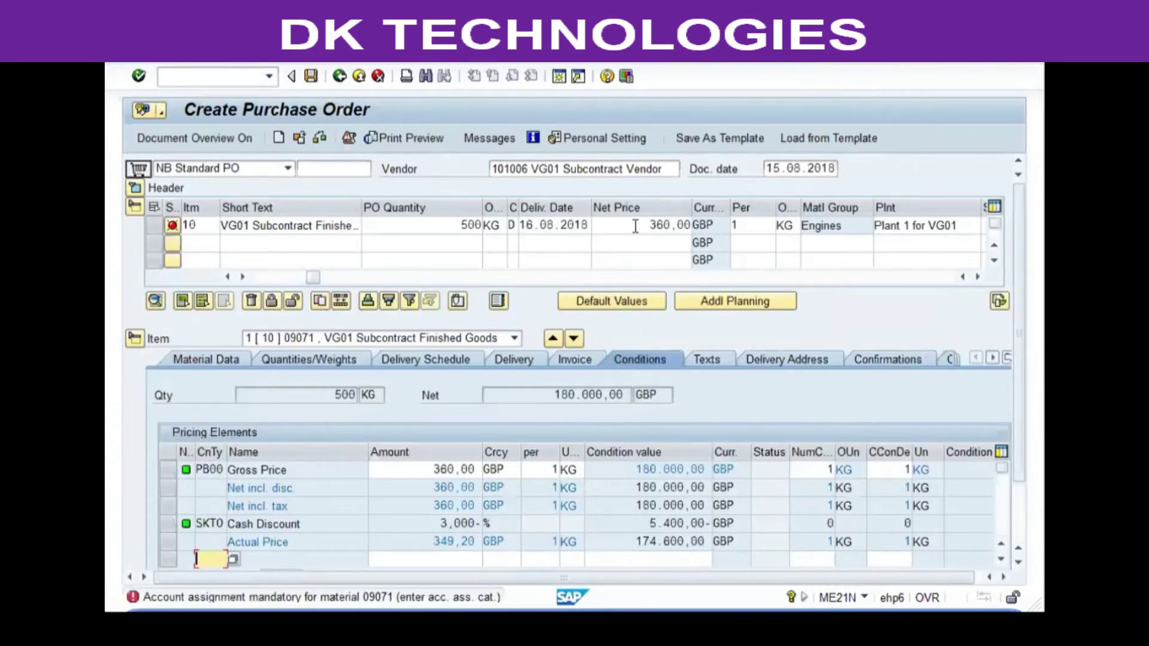
pyautogui.moveTo(635, 227); pyautogui.dragTo(720, 228)
pyautogui.click(720, 228)
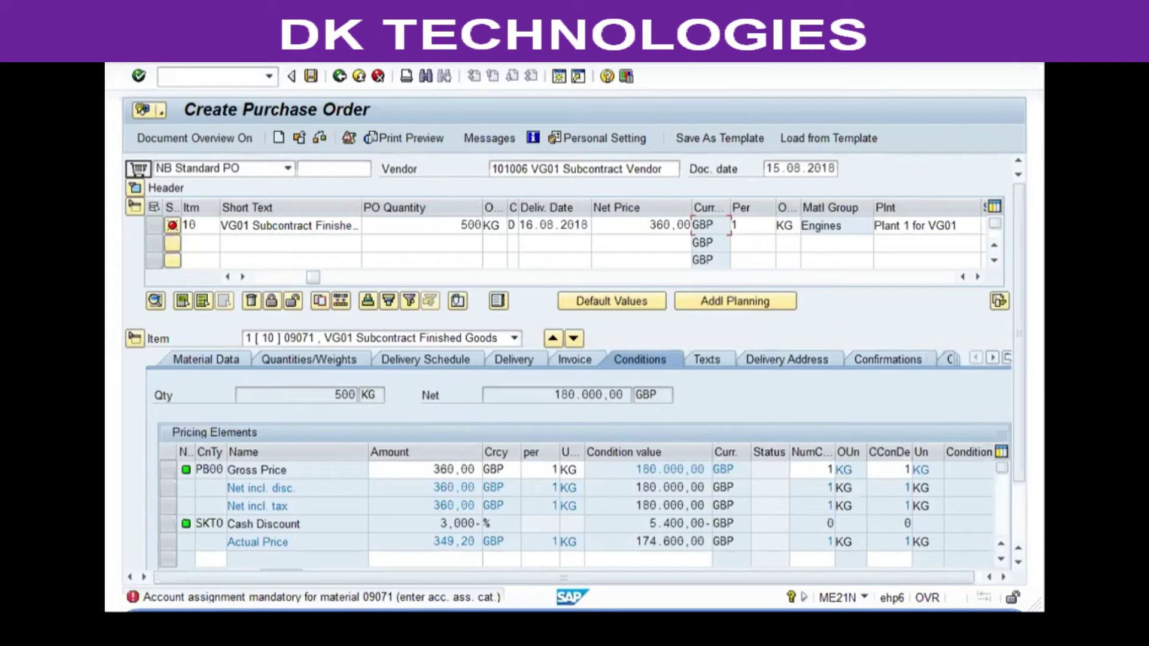
# Open the SAP Customizing Implementation Guide through transaction SPRO
pyautogui.click(226, 78)
pyautogui.write('me23n')
pyautogui.press('Return')
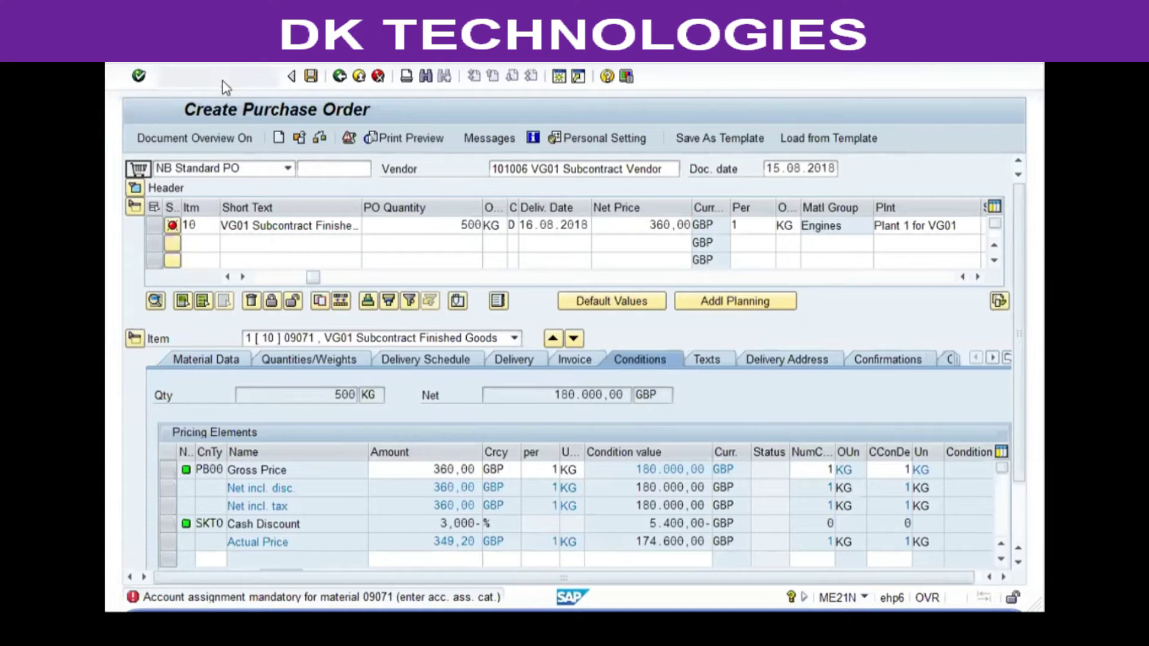
pyautogui.press('F5')
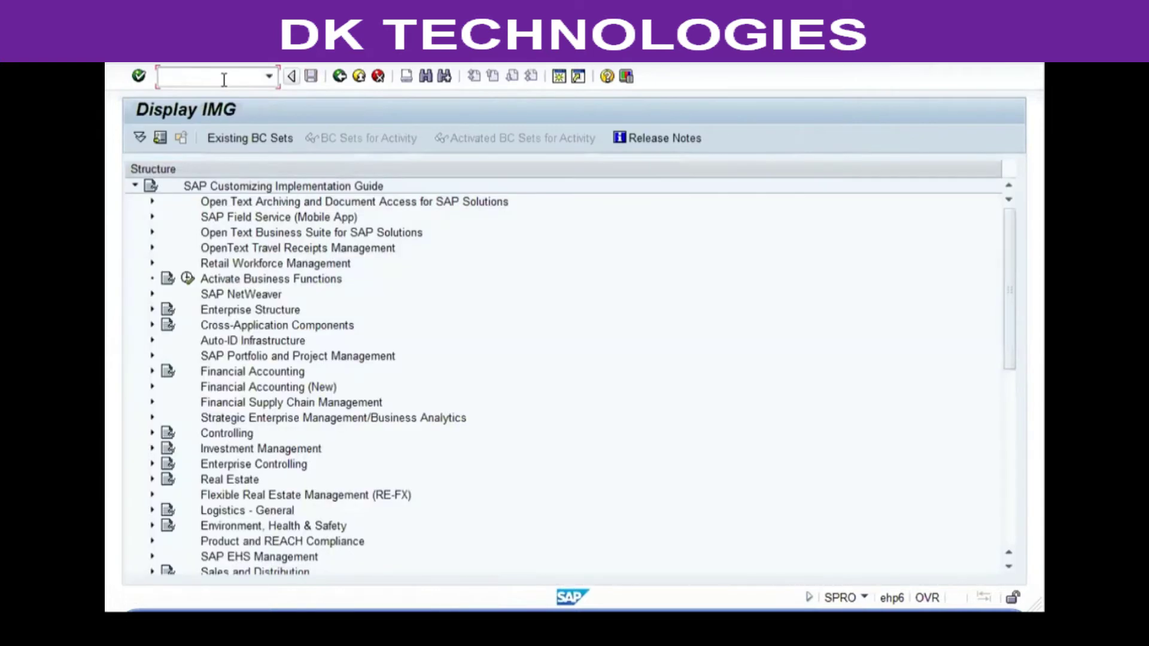
# Expand Logistics - General and its Material Master node in the implementation guide
pyautogui.press('Down')
pyautogui.press('Down')
pyautogui.press('Down')
pyautogui.press('Down')
pyautogui.press('Down')
pyautogui.press('Down')
pyautogui.press('Down')
pyautogui.press('Down')
pyautogui.press('Down')
pyautogui.press('Down')
pyautogui.press('Down')
pyautogui.press('Down')
pyautogui.press('Down')
pyautogui.press('Right')
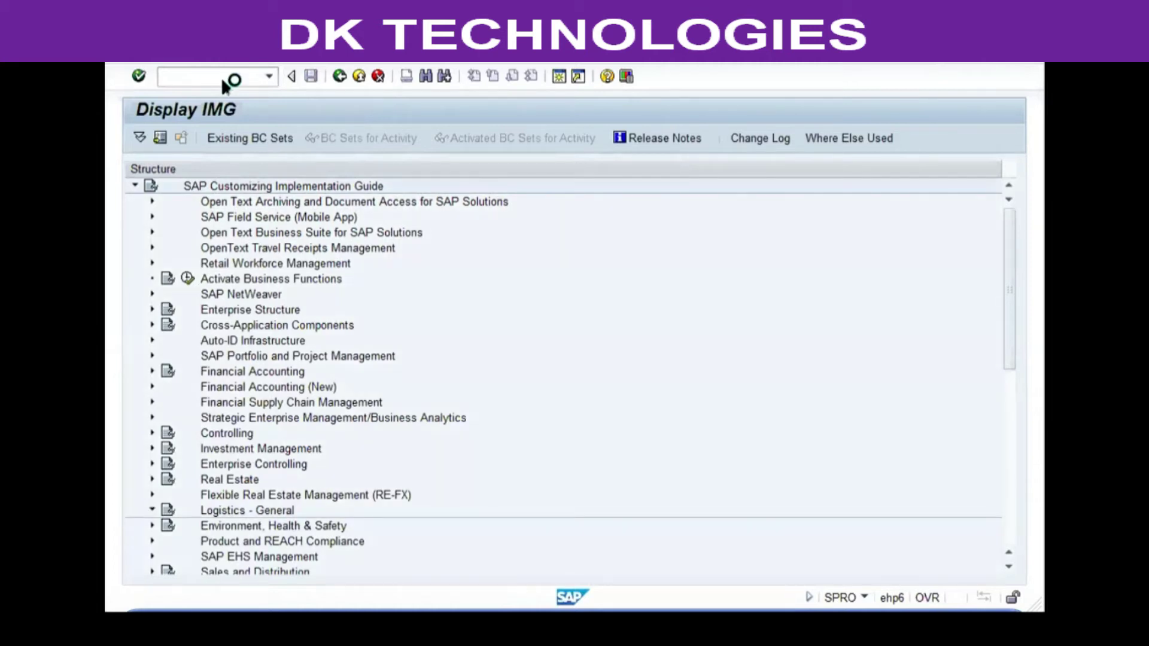
pyautogui.press('Down')
pyautogui.press('Down')
pyautogui.press('Down')
pyautogui.press('Right')
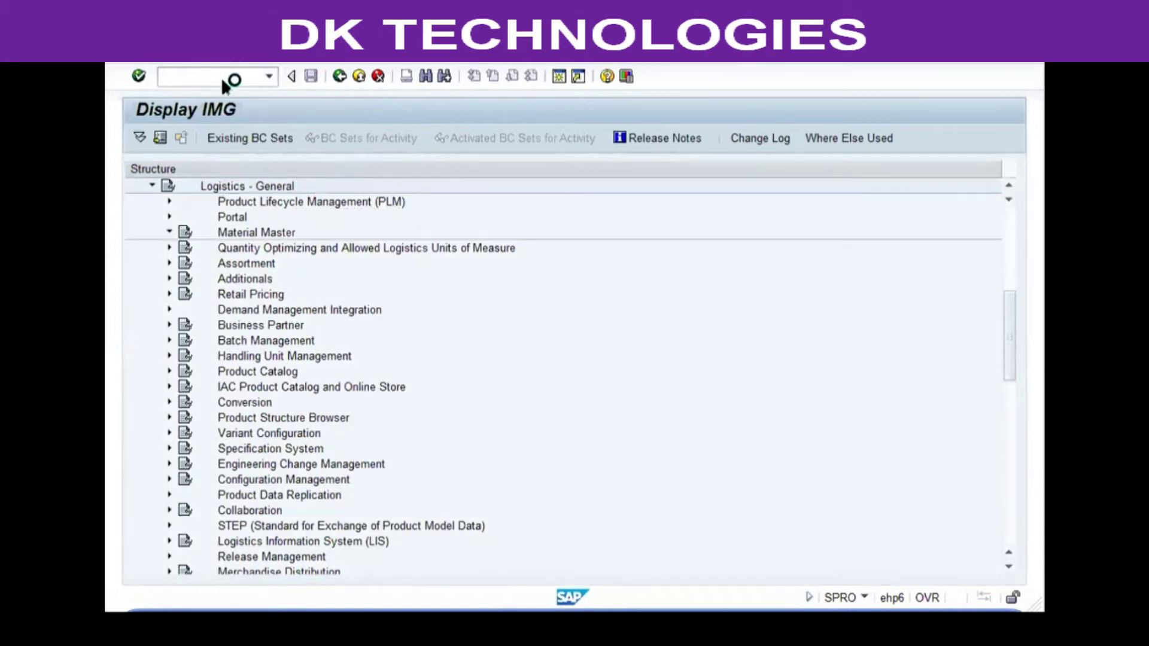
# Expand the Material Master's Basic Settings and Material Types, and open the Define Attributes of Material Types activity
pyautogui.press('Down')
pyautogui.press('Down')
pyautogui.press('Down')
pyautogui.press('Right')
pyautogui.press('Down')
pyautogui.press('Down')
pyautogui.press('Down')
pyautogui.press('Down')
pyautogui.press('Right')
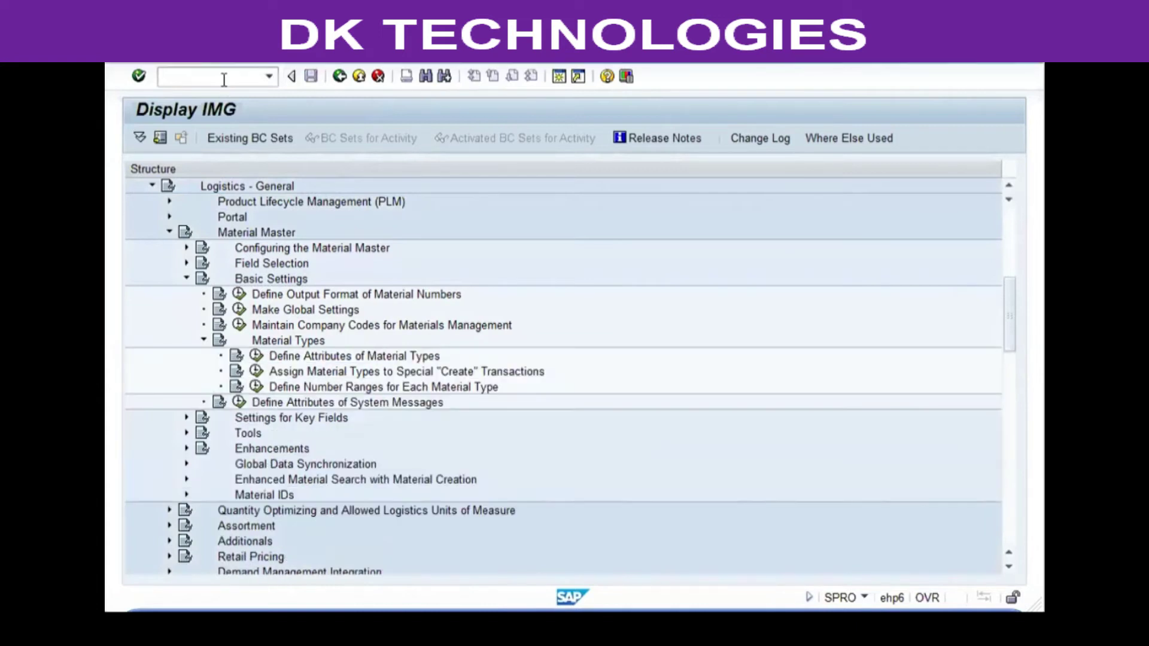
pyautogui.click(255, 356)
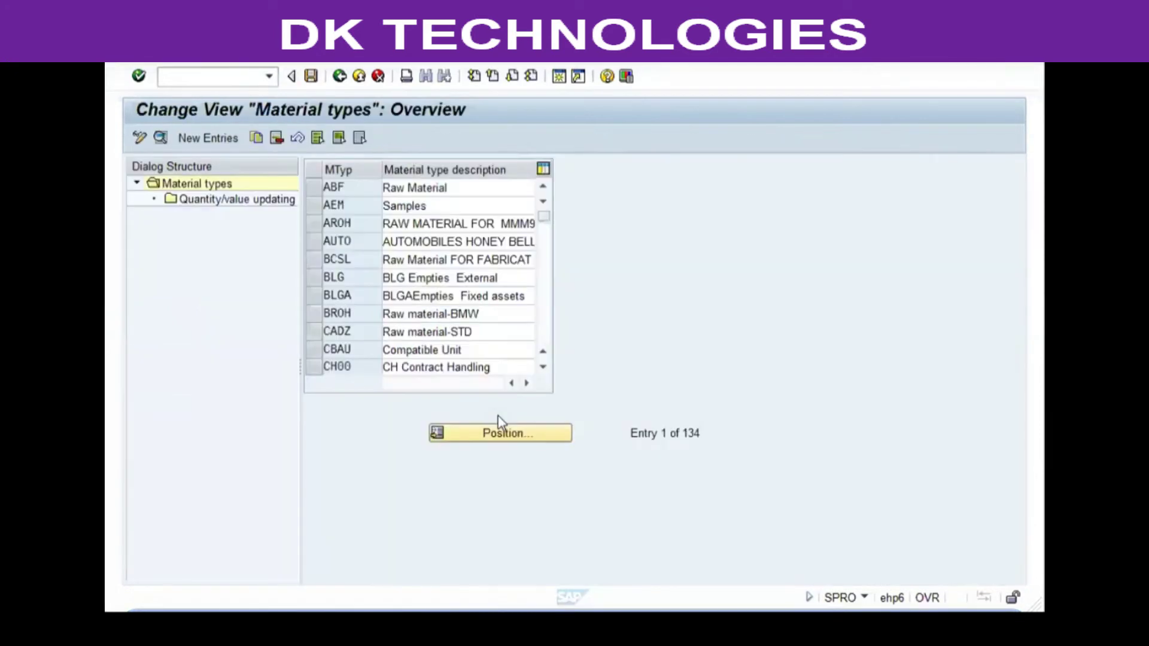
# Open the quantity/value updating settings for material type FERT and go to the entries for valuation area VG
pyautogui.scroll(-2, 421, 277)
pyautogui.scroll(-2, 422, 293)
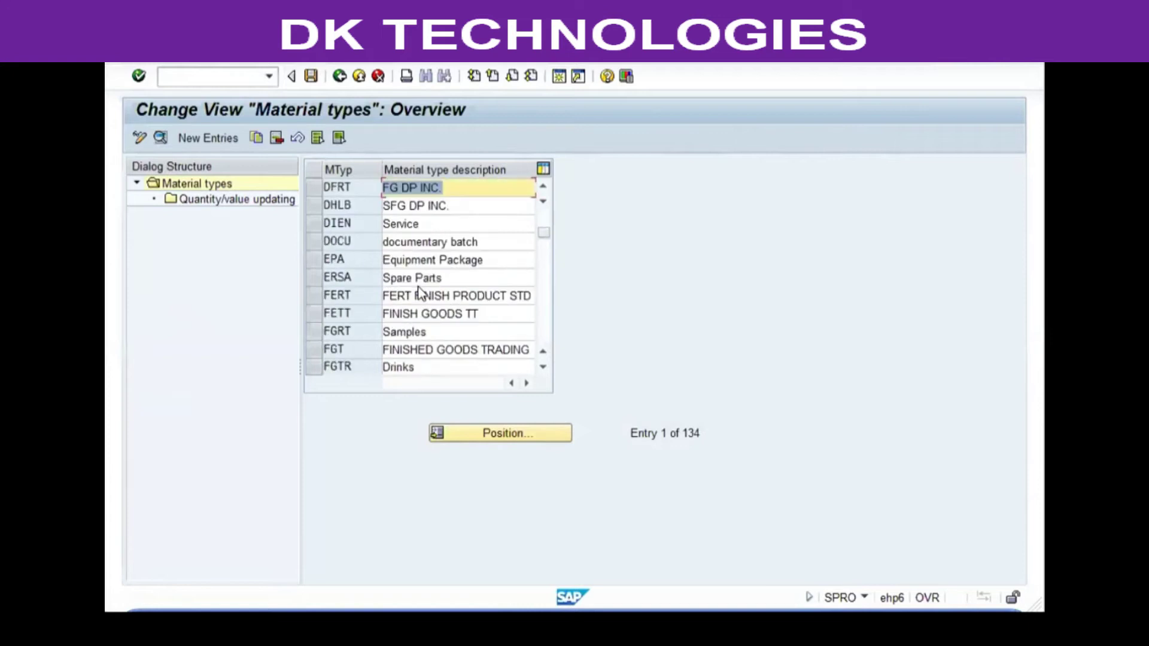
pyautogui.click(314, 295)
pyautogui.doubleClick(222, 202)
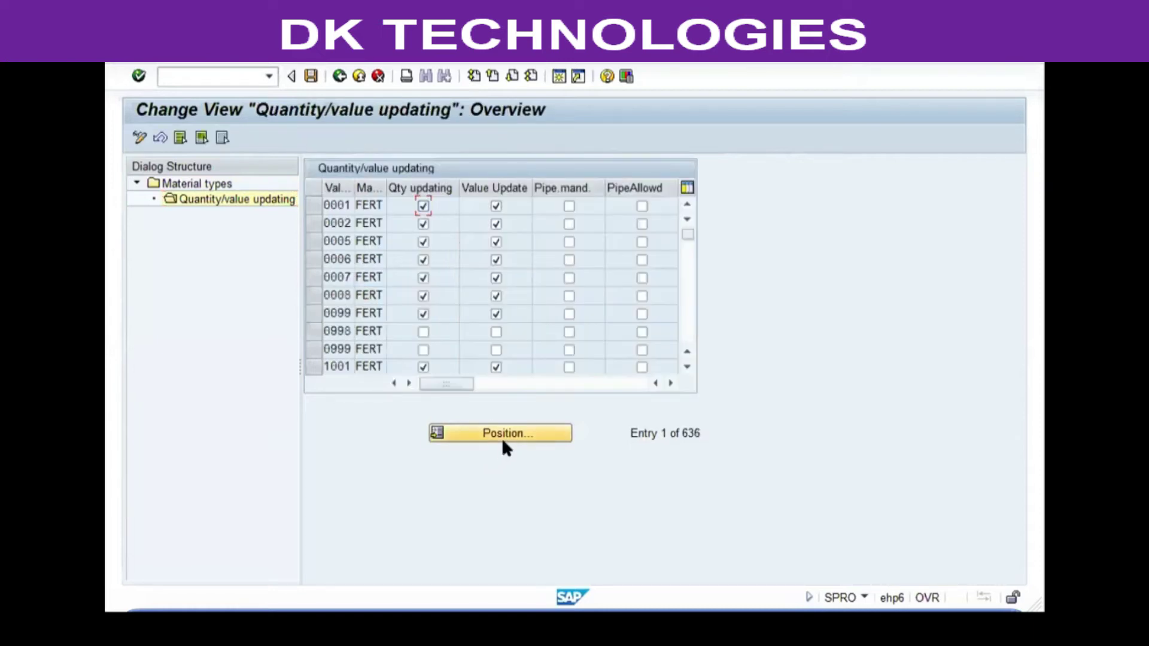
pyautogui.write('VG')
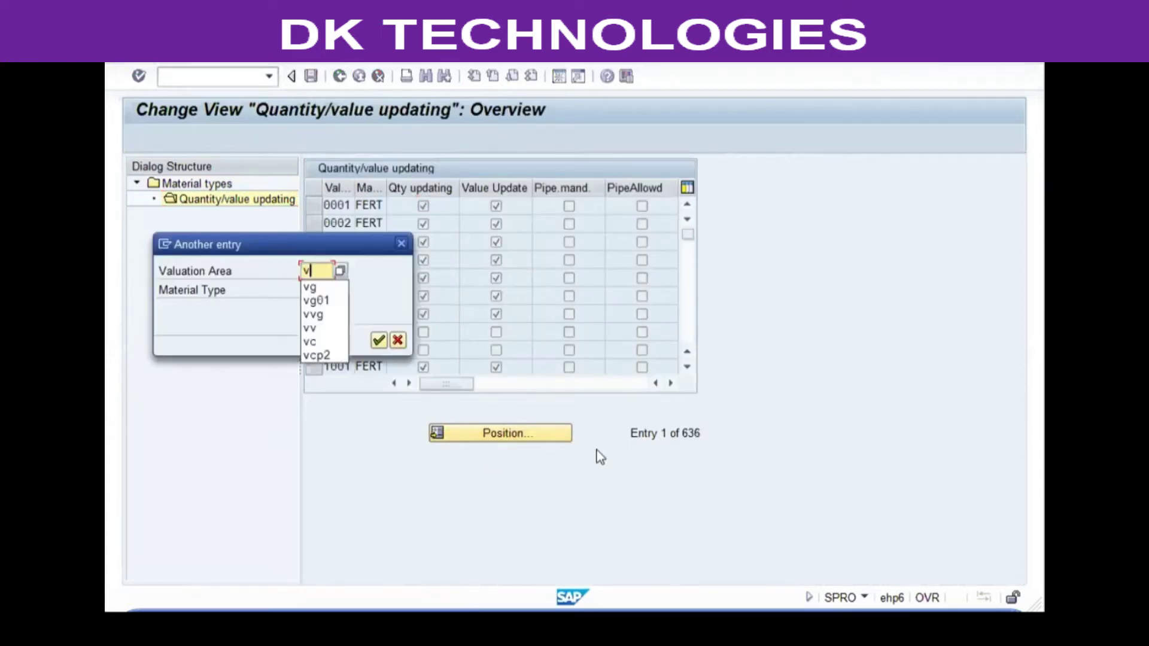
pyautogui.press('Return')
# Enable quantity and value updating of FERT for valuation areas VGP1 and VGP2, and save with the proposed customizing request
pyautogui.click(423, 205)
pyautogui.click(495, 206)
pyautogui.click(496, 224)
pyautogui.click(423, 224)
pyautogui.click(309, 77)
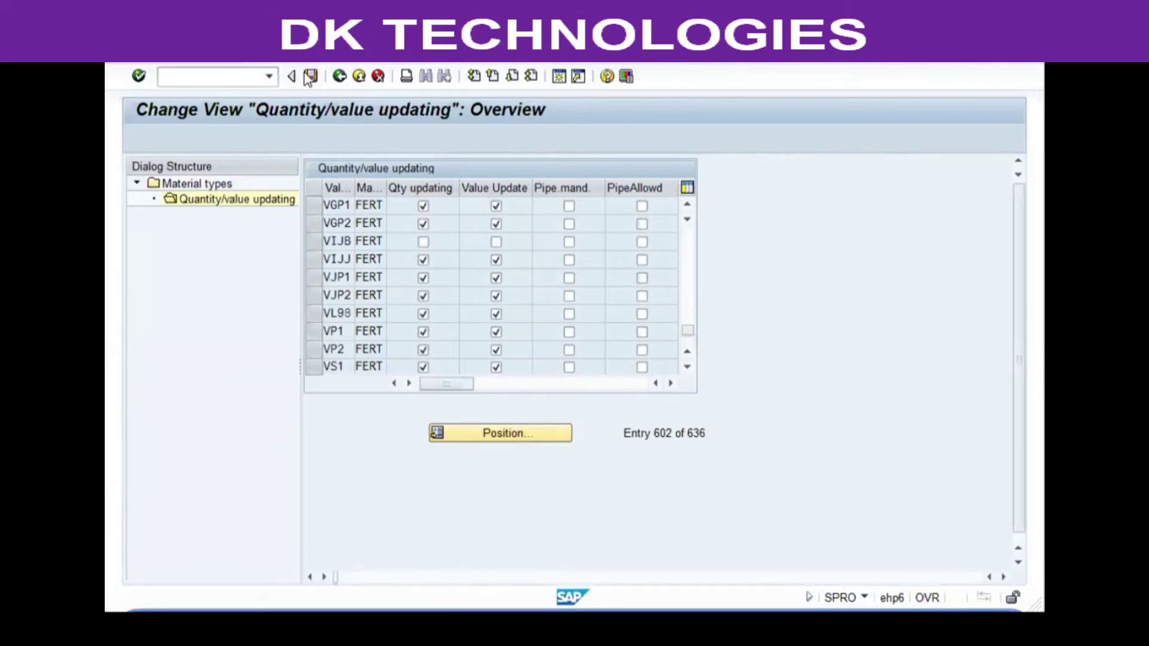
pyautogui.press('Return')
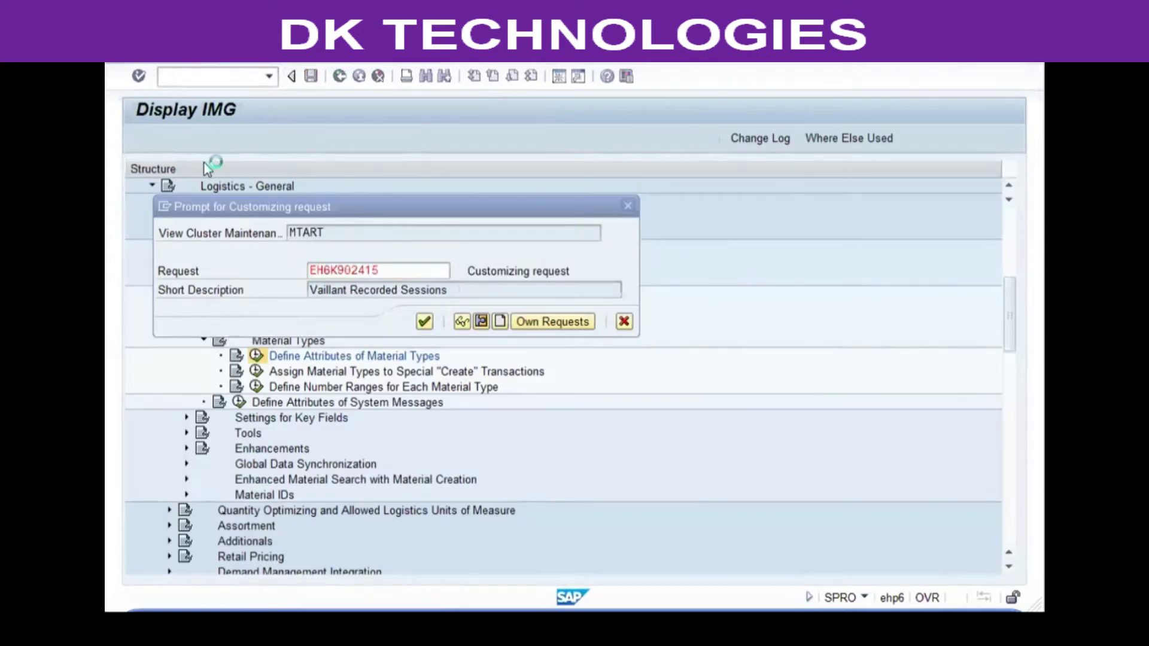
# Start a new purchase order through transaction ME21N and enter the VG01 Subcontract Vendor as vendor
pyautogui.click(269, 76)
pyautogui.click(219, 109)
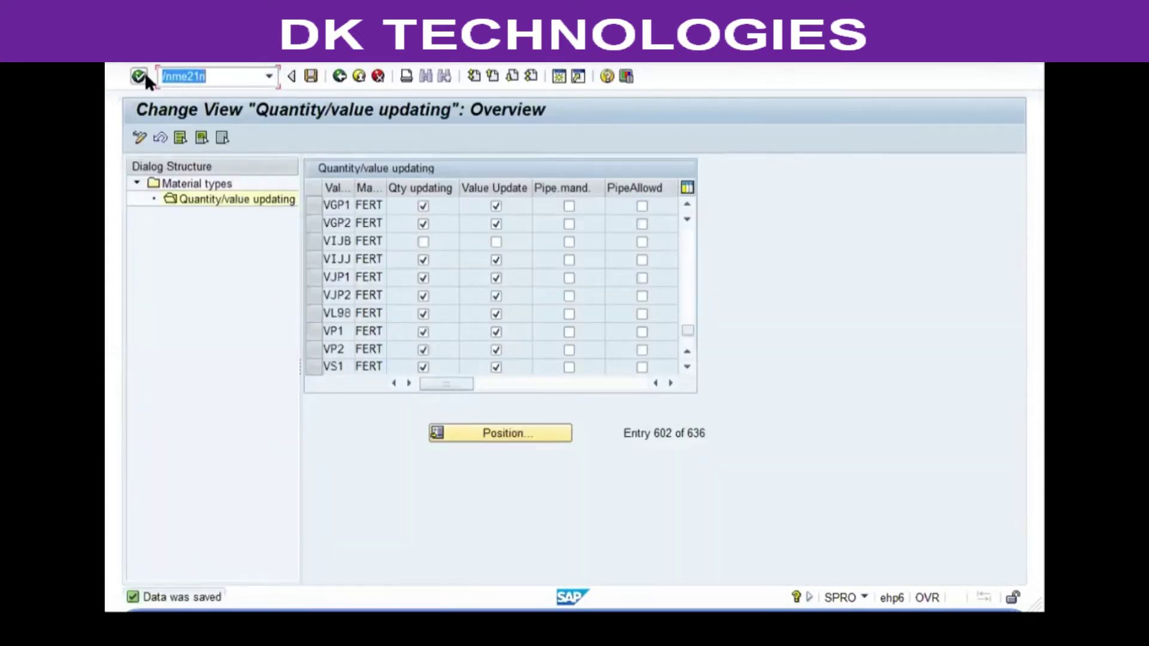
pyautogui.press('Return')
pyautogui.click(530, 167)
pyautogui.click(525, 185)
pyautogui.press('Return')
# Enter purchasing organization VGP1 and purchasing group 001 in the new purchase order's organizational data
pyautogui.click(278, 225)
pyautogui.click(277, 237)
pyautogui.click(274, 244)
pyautogui.click(276, 259)
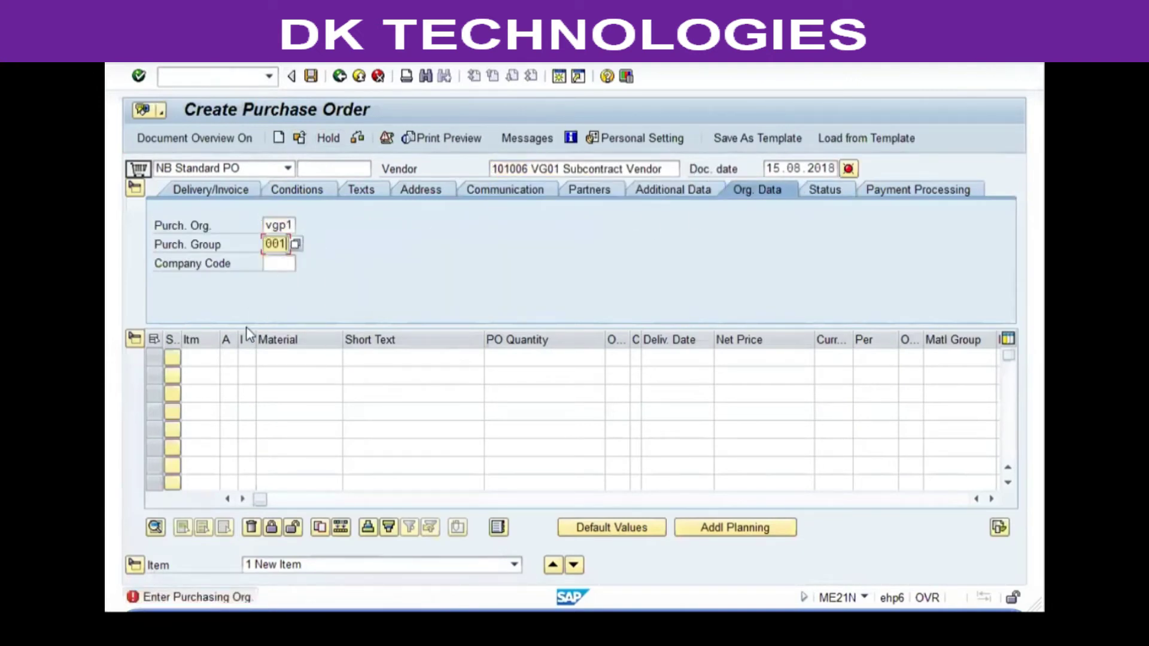
# Enter subcontracting item category L and material 9071 for the first item of the new purchase order
pyautogui.click(243, 357)
pyautogui.write('4')
pyautogui.click(291, 360)
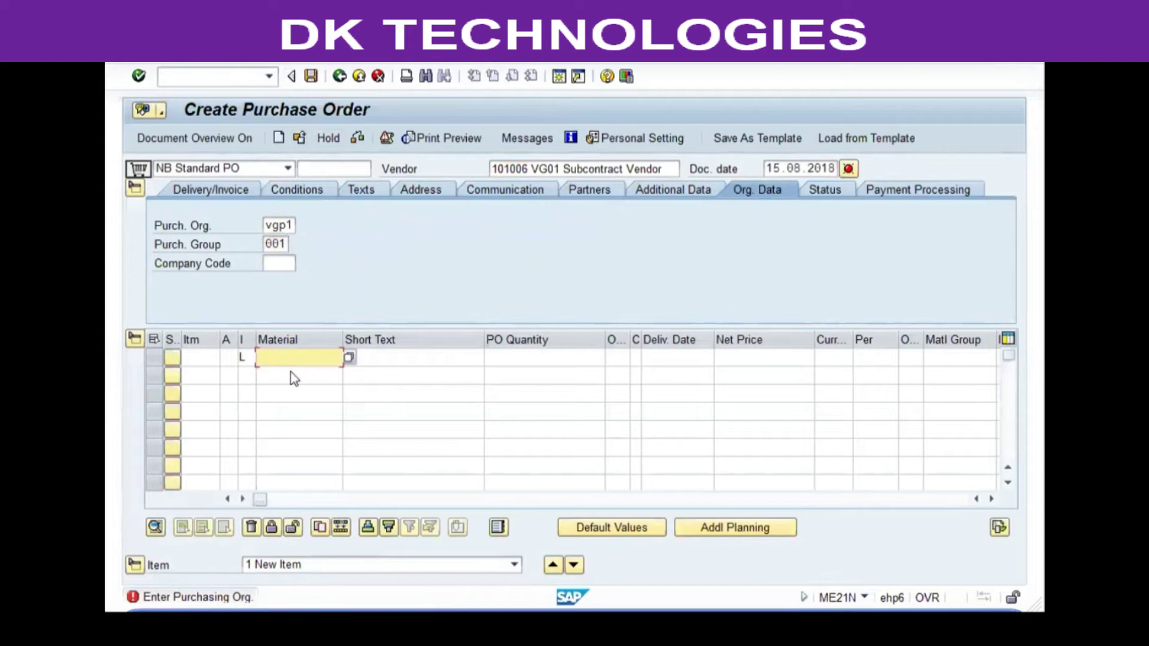
pyautogui.click(291, 373)
# Enter PO quantity 500, delivery date 16.08.2018 and plant VGP1 for the item, and confirm the entries
pyautogui.click(519, 358)
pyautogui.click(527, 374)
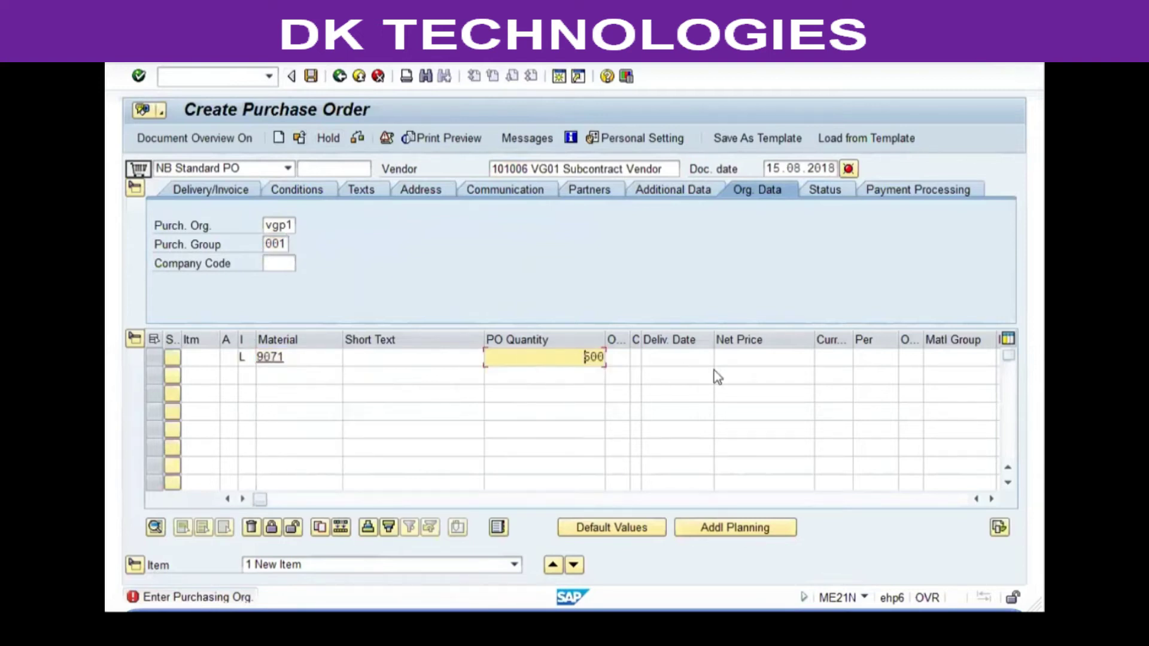
pyautogui.click(682, 358)
pyautogui.click(680, 372)
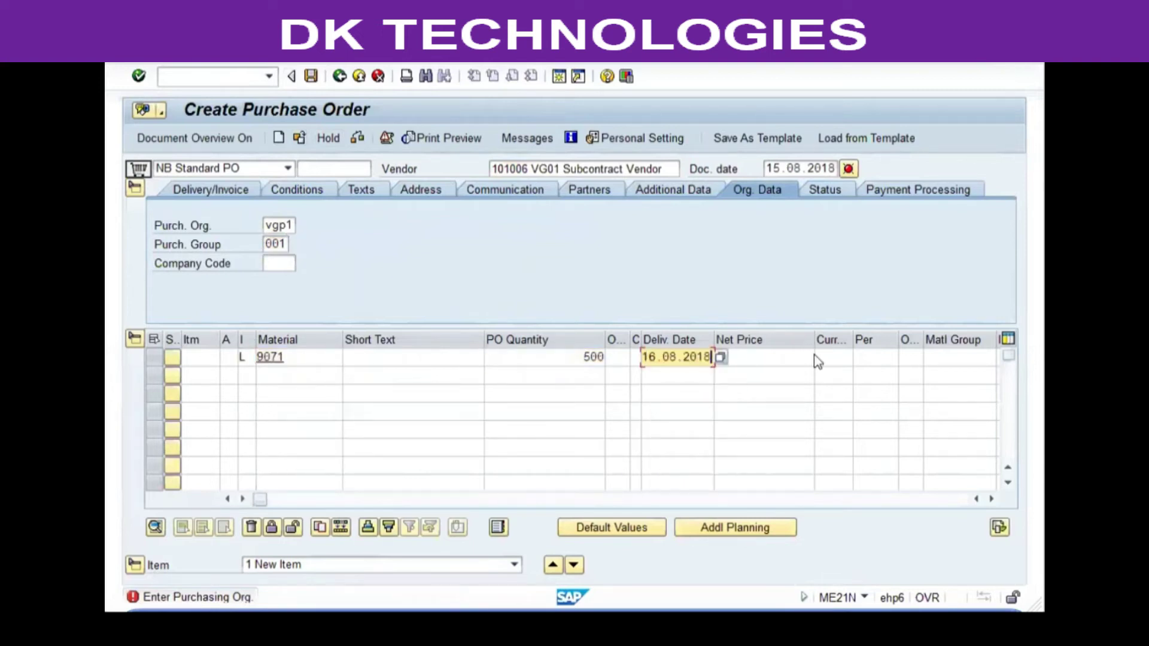
pyautogui.click(942, 358)
pyautogui.press('Tab')
pyautogui.click(950, 359)
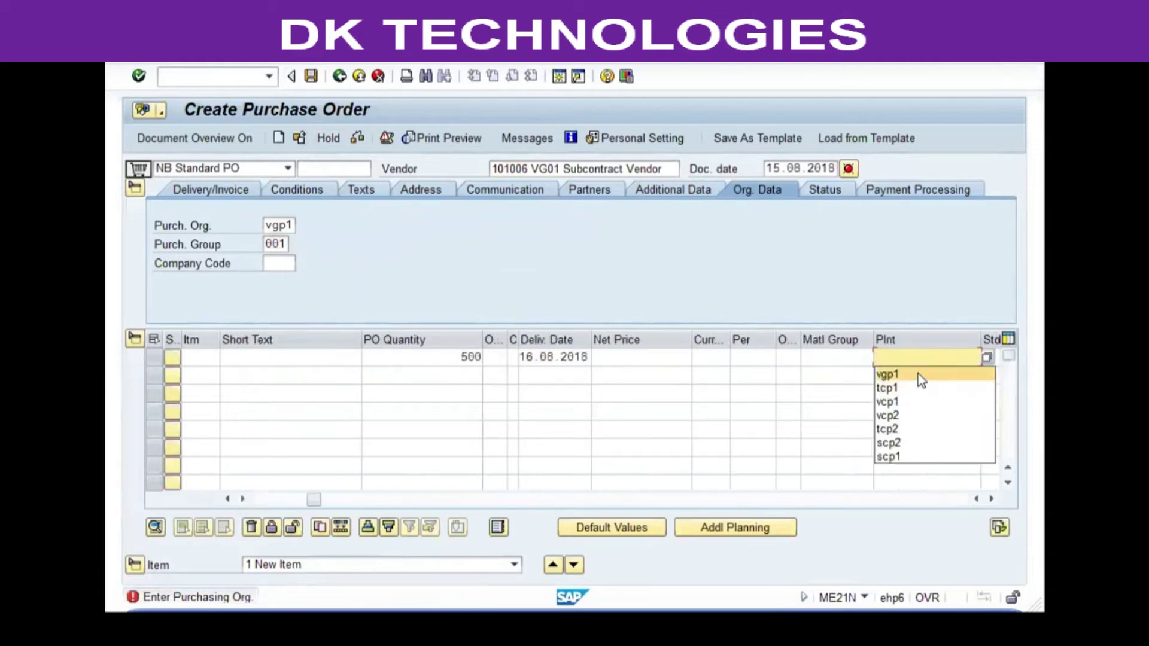
pyautogui.click(919, 374)
pyautogui.press('Return')
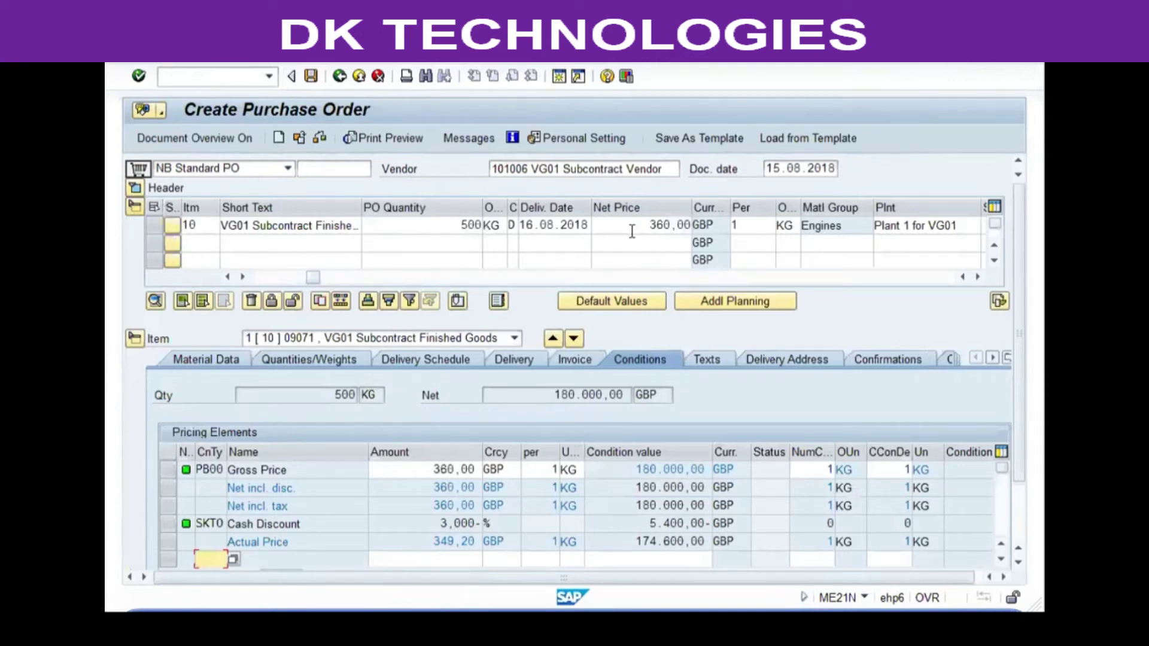
# Examine the component materials and their requirement quantities in the item's material data, and return to the purchase order
pyautogui.click(207, 360)
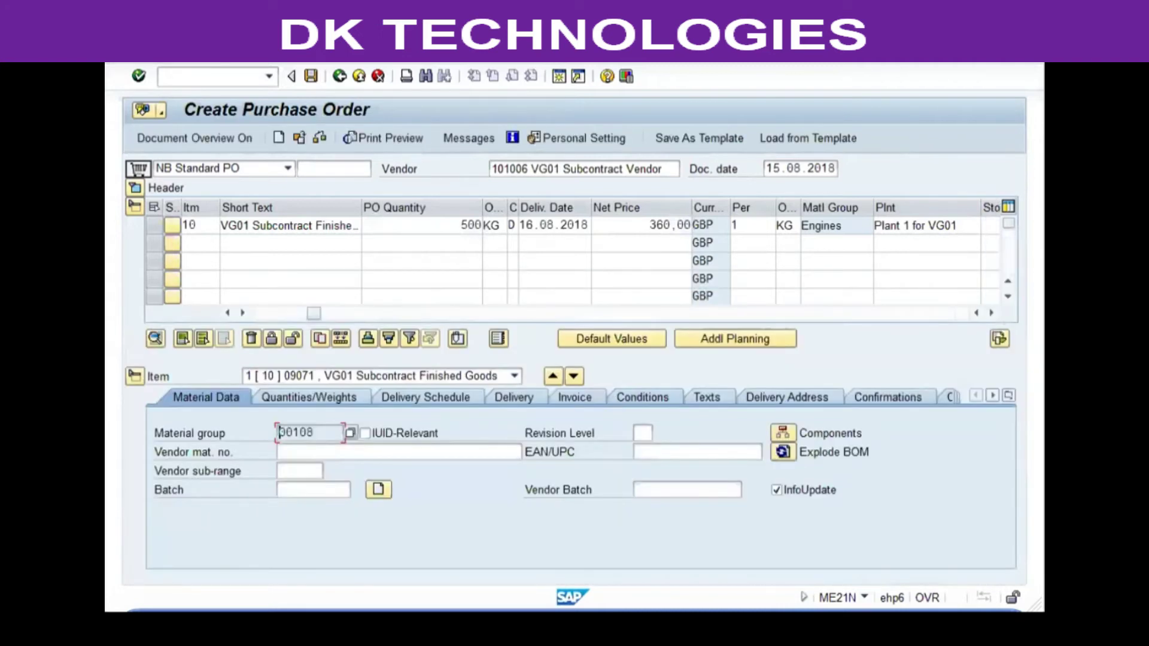
pyautogui.click(829, 437)
pyautogui.click(778, 438)
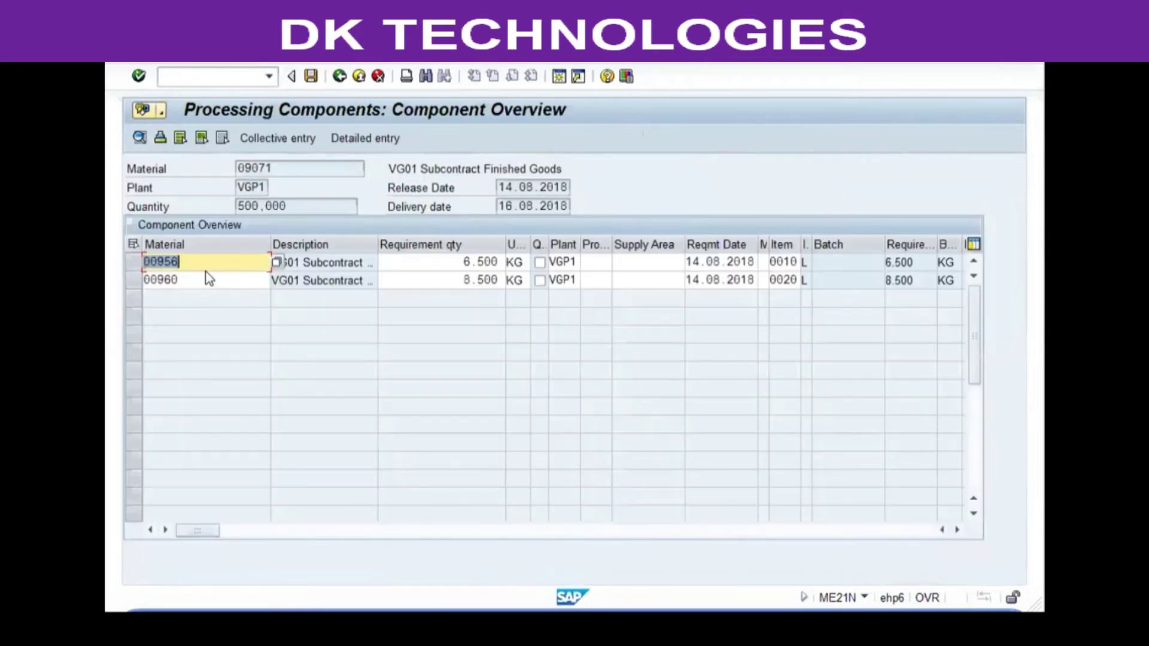
pyautogui.click(200, 278)
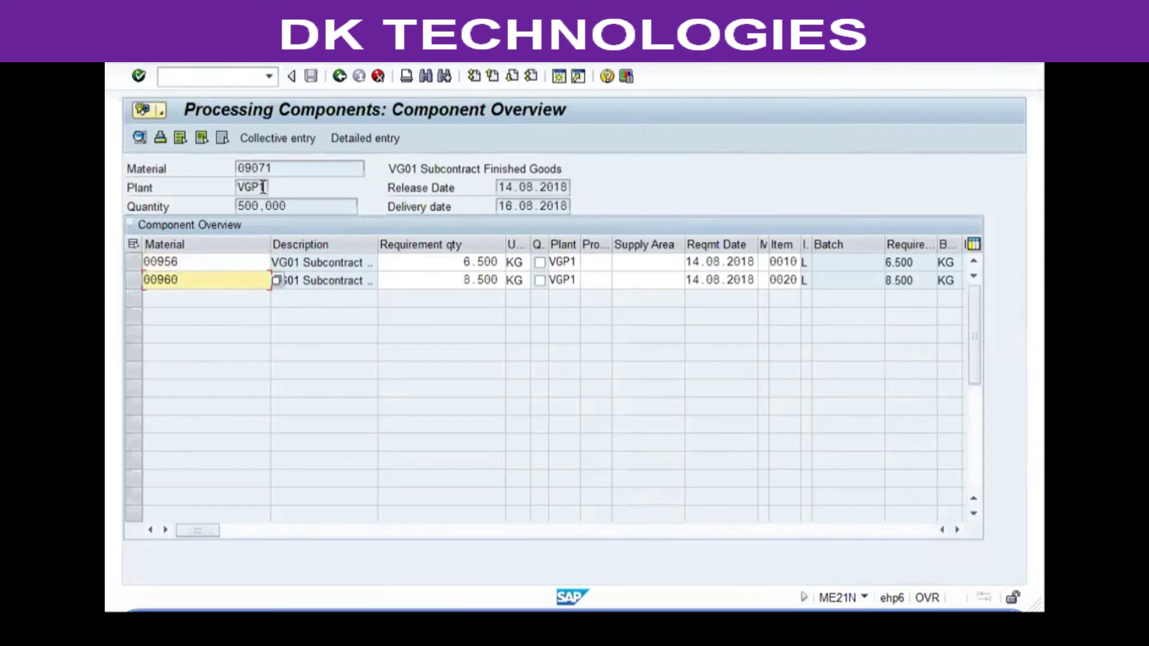
pyautogui.moveTo(261, 204); pyautogui.dragTo(183, 209)
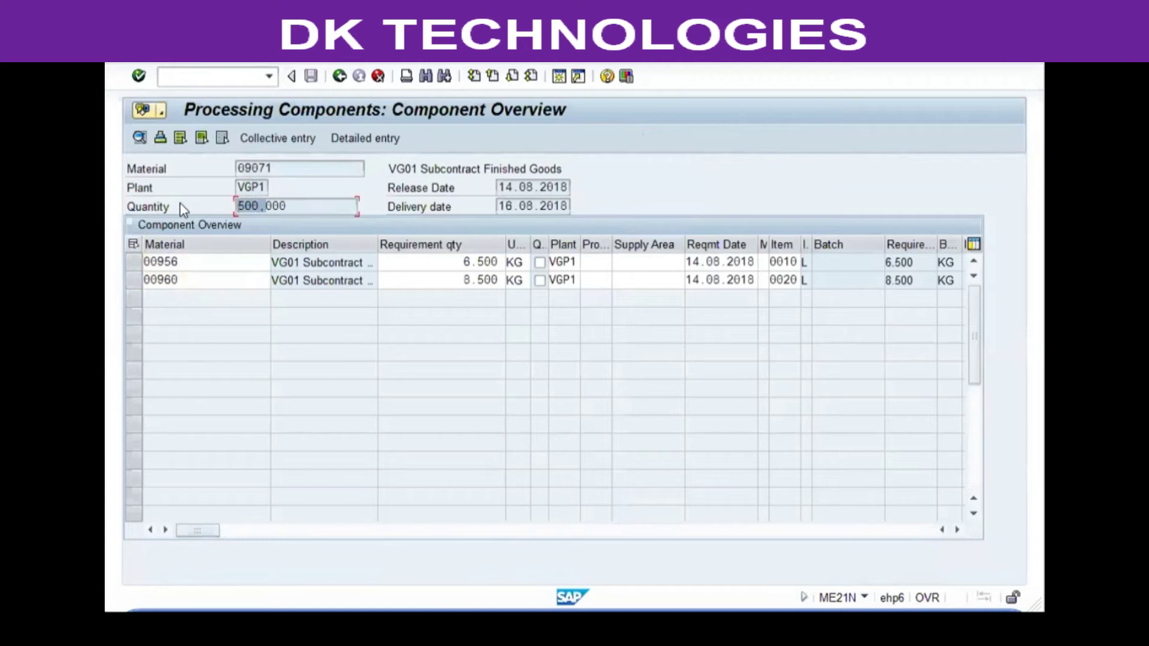
pyautogui.click(446, 265)
pyautogui.moveTo(451, 281); pyautogui.dragTo(487, 290)
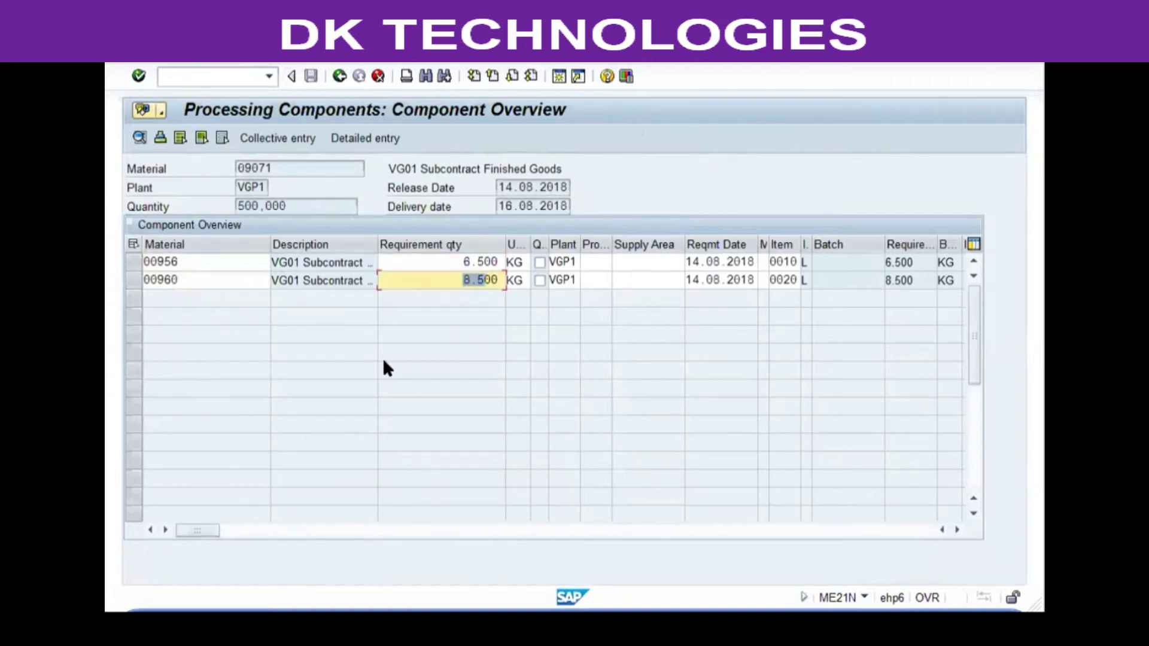
pyautogui.click(332, 264)
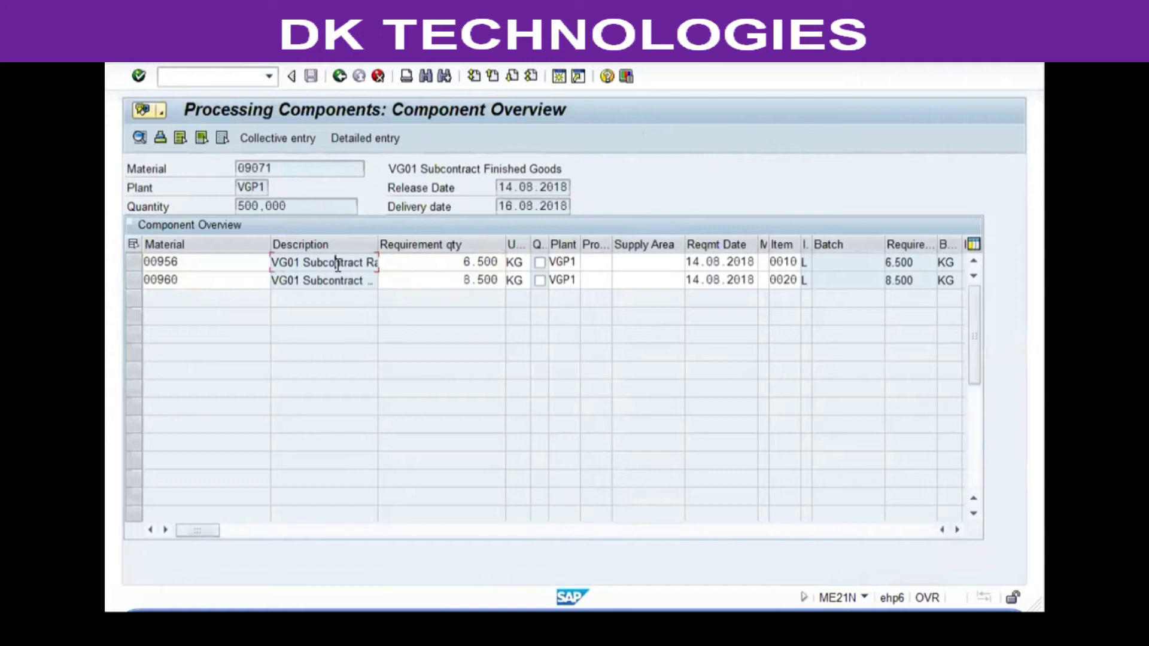
pyautogui.click(427, 264)
pyautogui.click(339, 77)
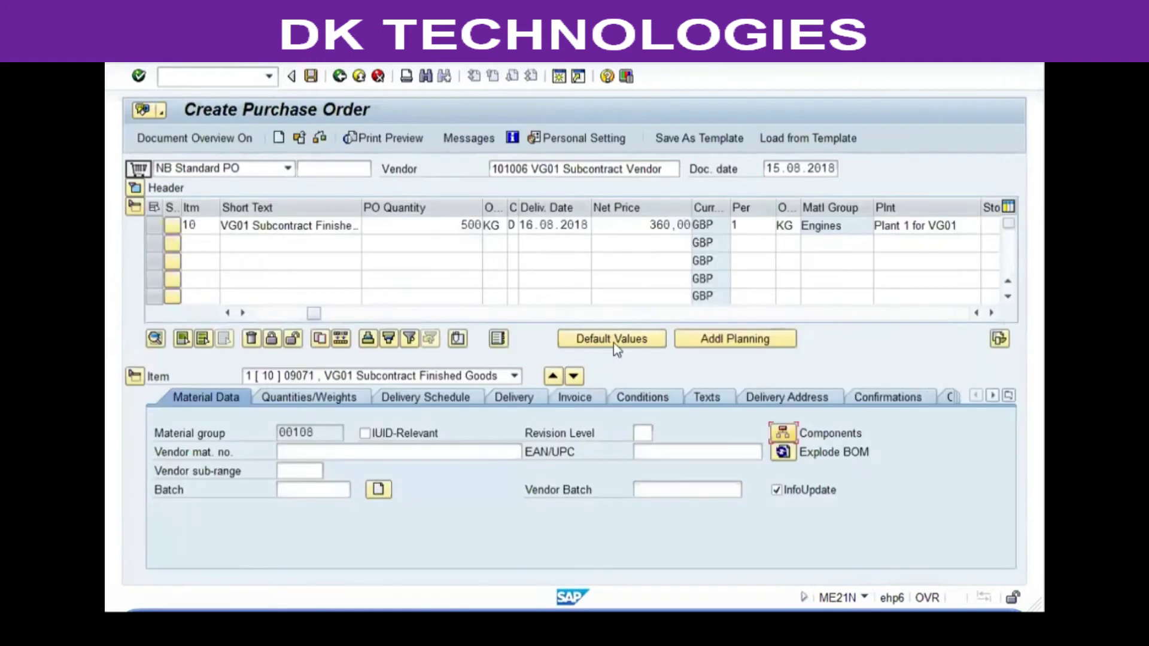
# Change the item's PO quantity to 479, check the component requirement quantities, and return to the order
pyautogui.click(418, 225)
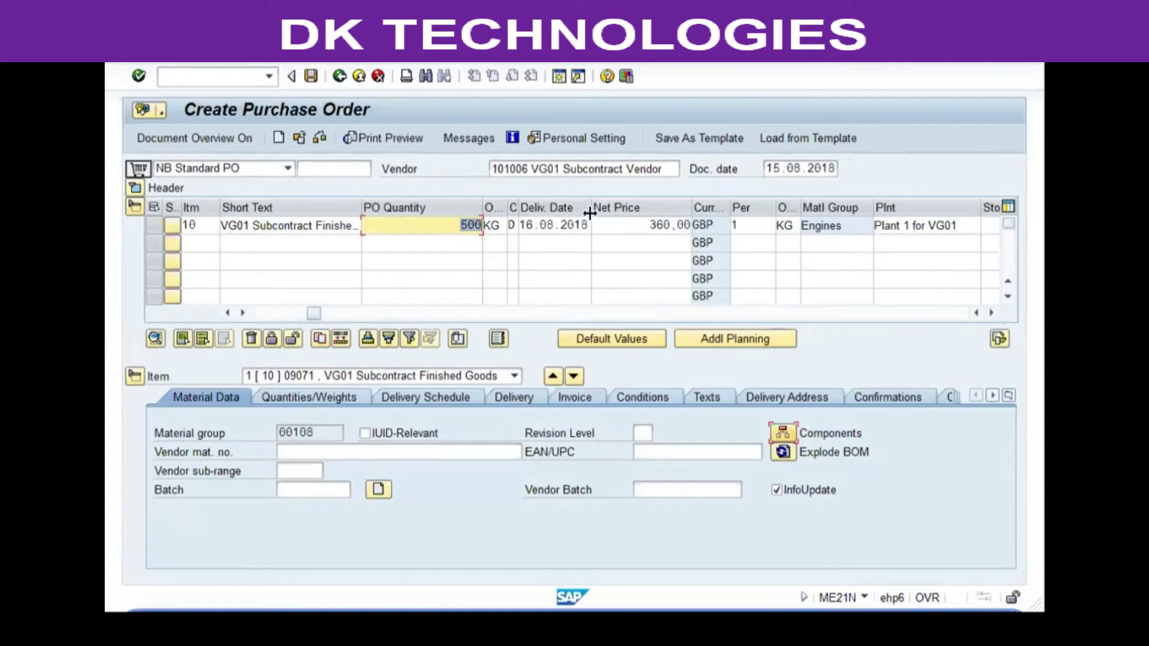
pyautogui.write('479')
pyautogui.press('Return')
pyautogui.click(782, 433)
pyautogui.click(439, 245)
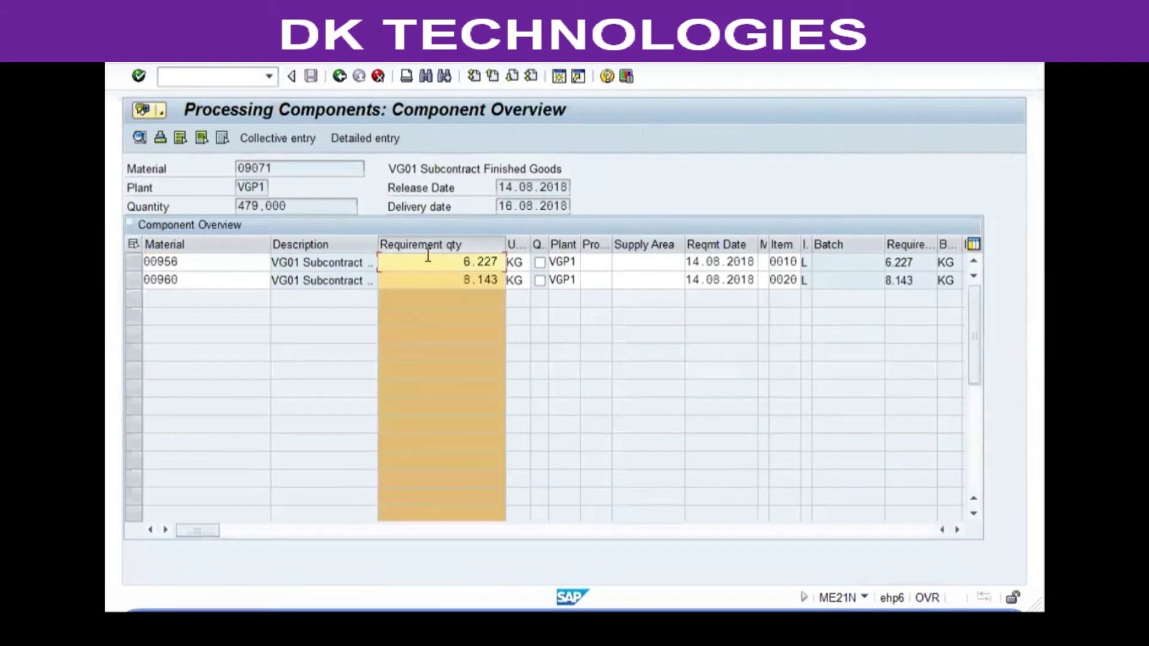
pyautogui.click(423, 262)
pyautogui.click(339, 76)
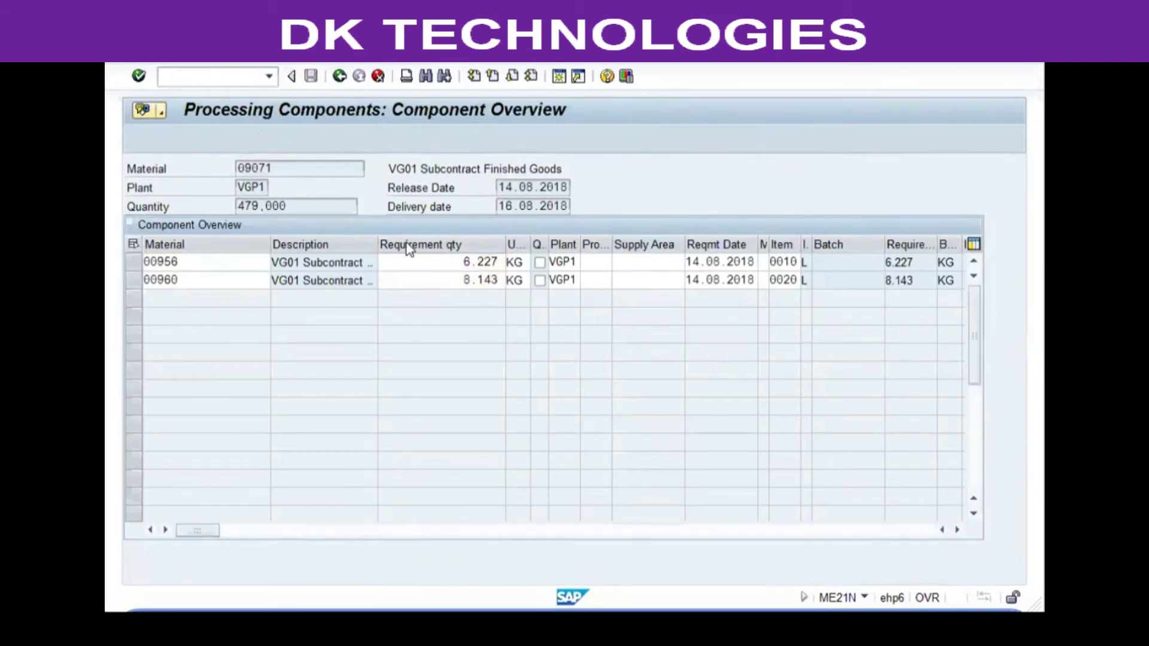
# Set the item's PO quantity to 523, check its component requirement quantities, and save the purchase order
pyautogui.write('53')
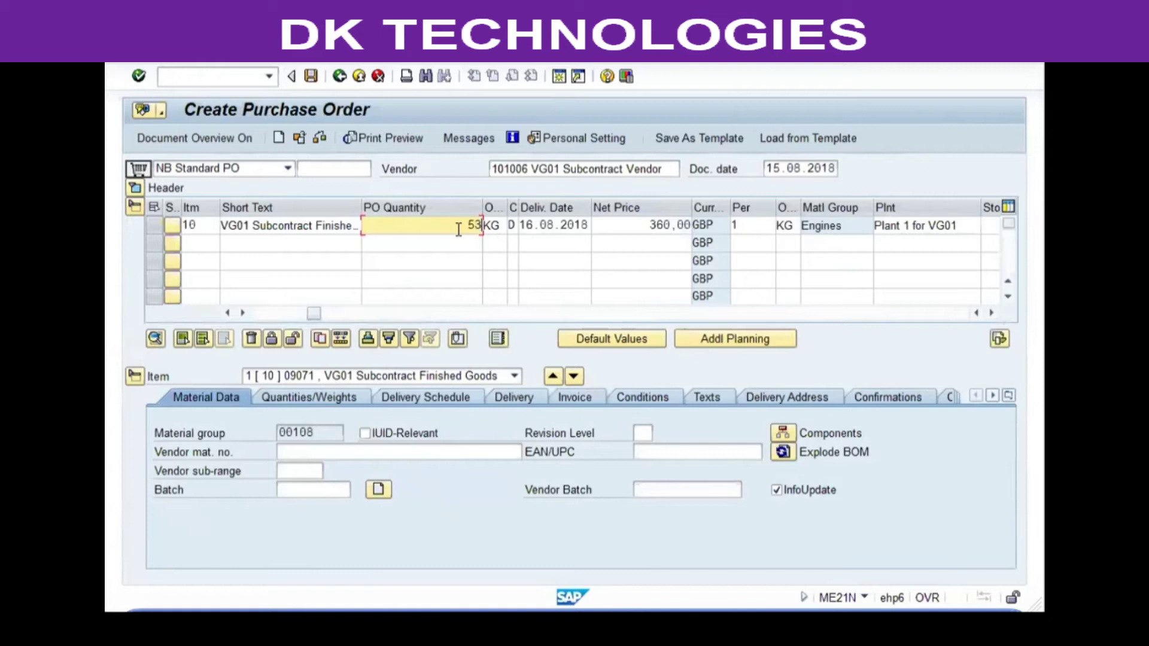
pyautogui.write('2')
pyautogui.press('BackSpace')
pyautogui.press('BackSpace')
pyautogui.write('23')
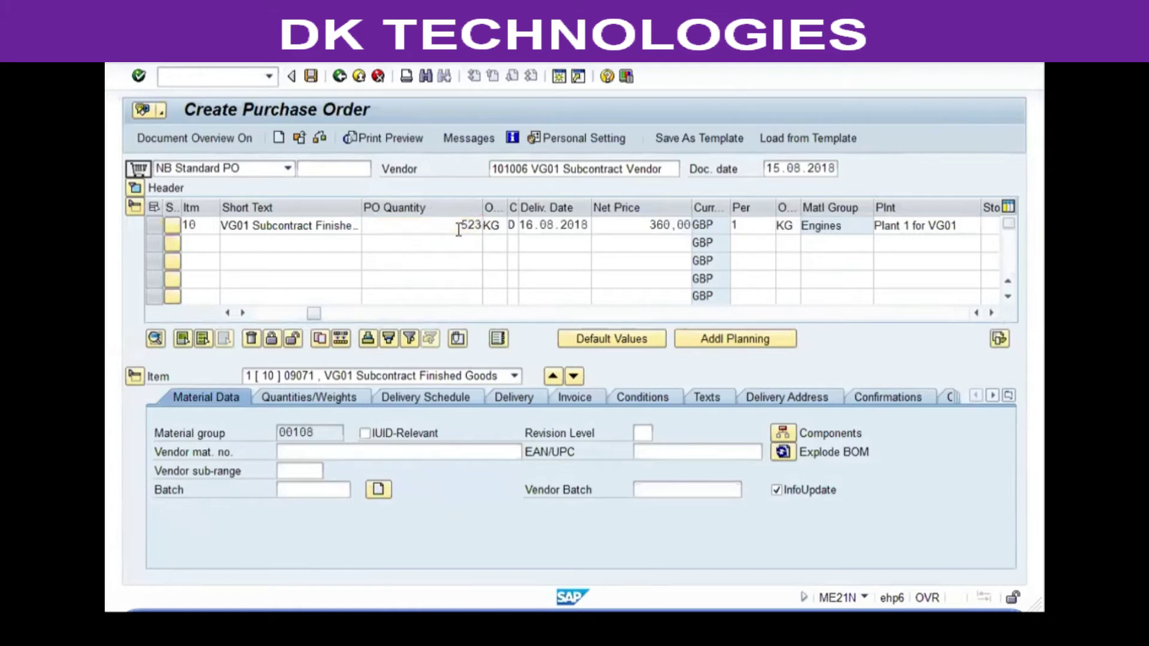
pyautogui.click(783, 435)
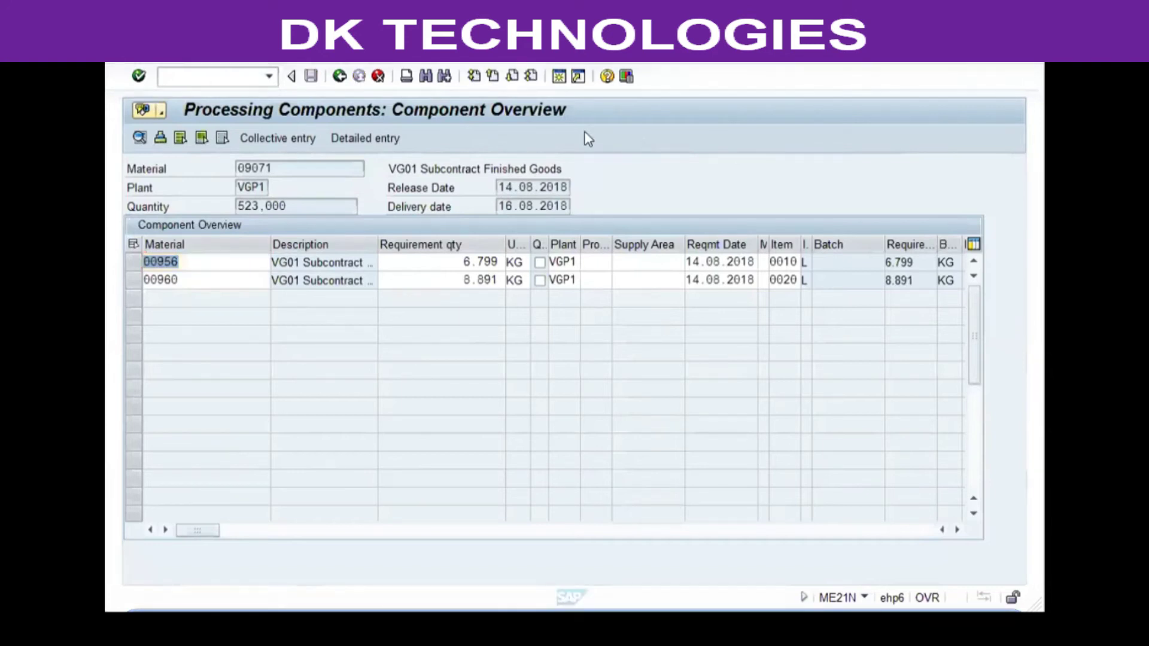
pyautogui.press('F3')
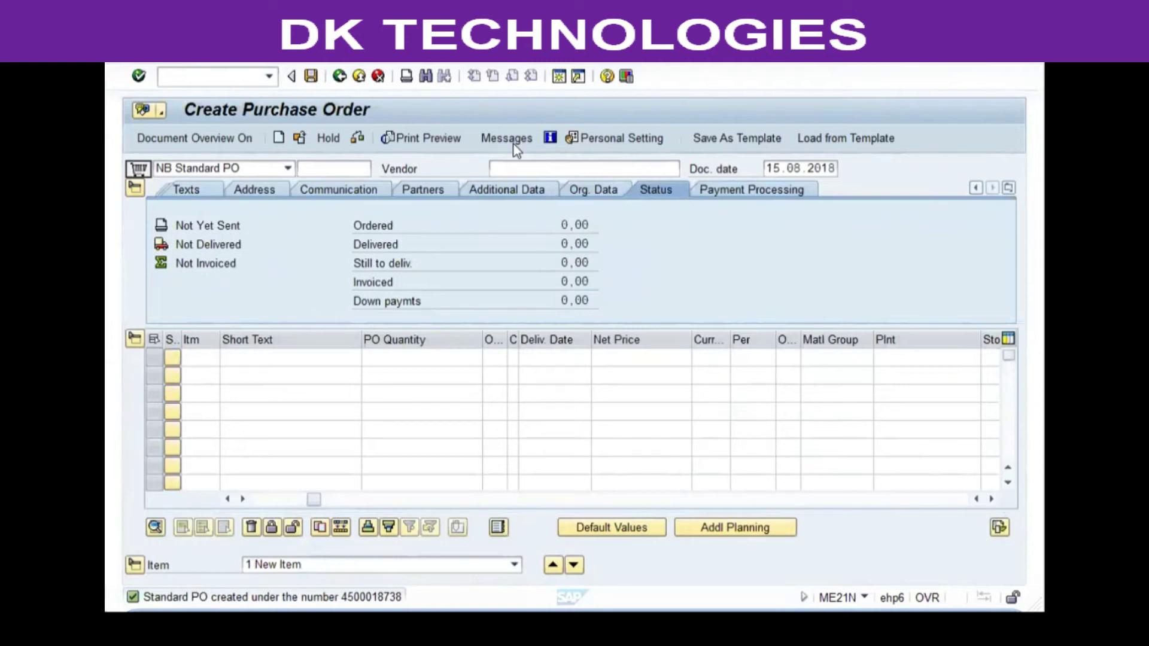
# Leave purchase order creation and open the order for release through transaction ME29N
pyautogui.press('F3')
pyautogui.click(242, 82)
pyautogui.write('me29n')
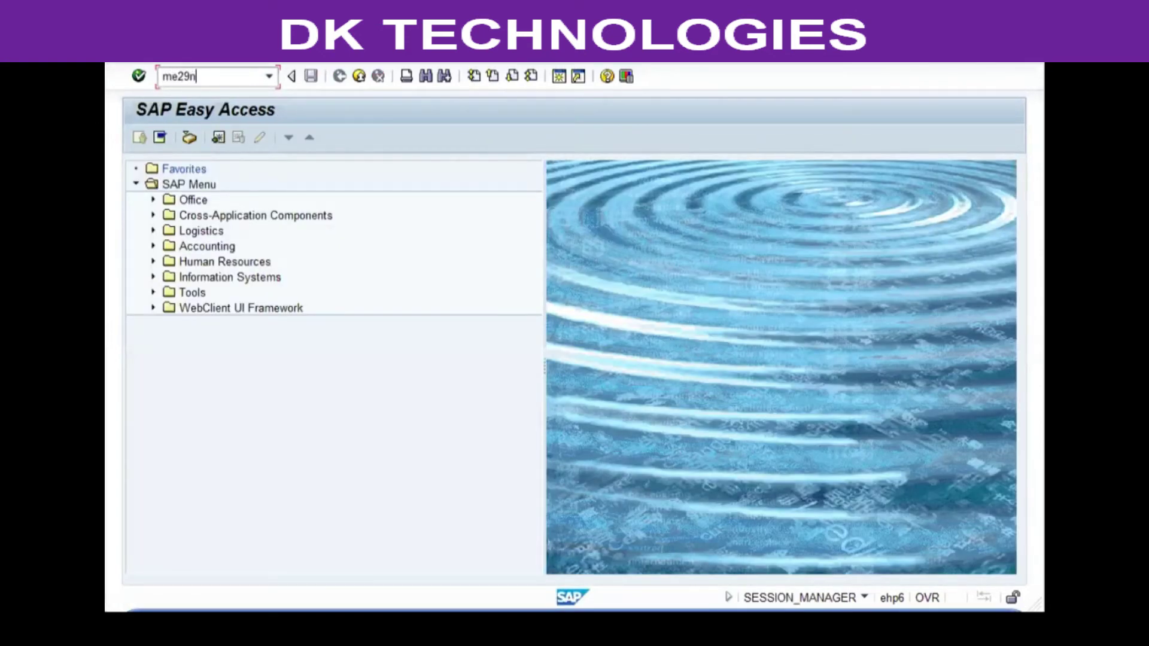
pyautogui.press('Return')
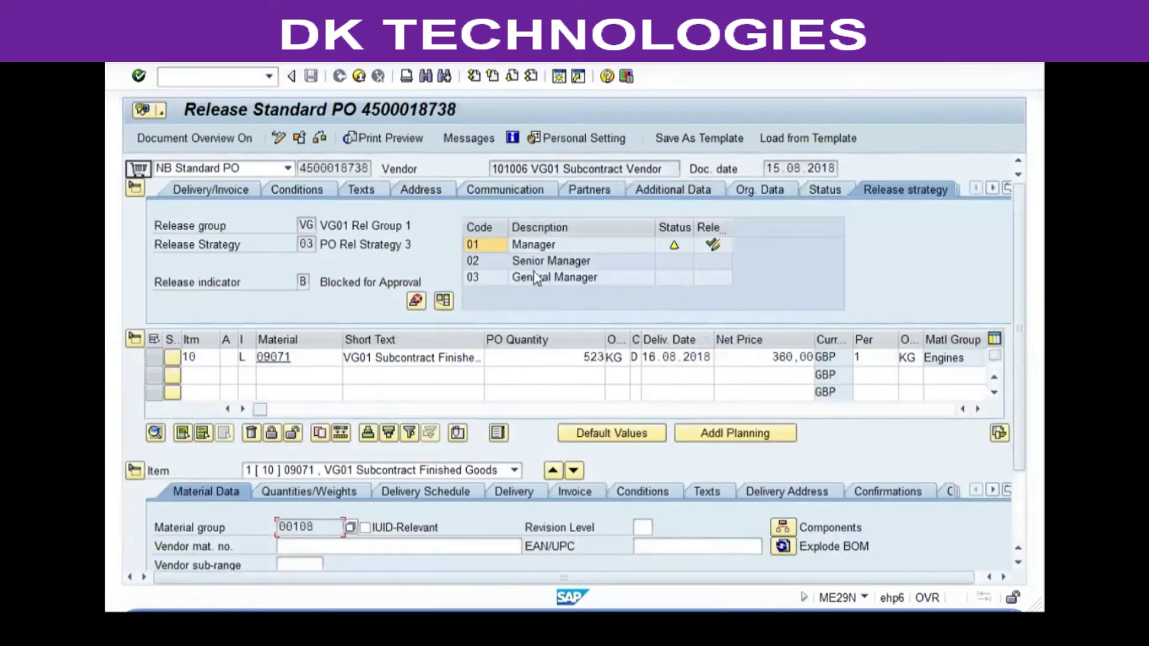
# Release the purchase order for the Manager, Senior Manager and General Manager codes, check its status, and save
pyautogui.click(712, 244)
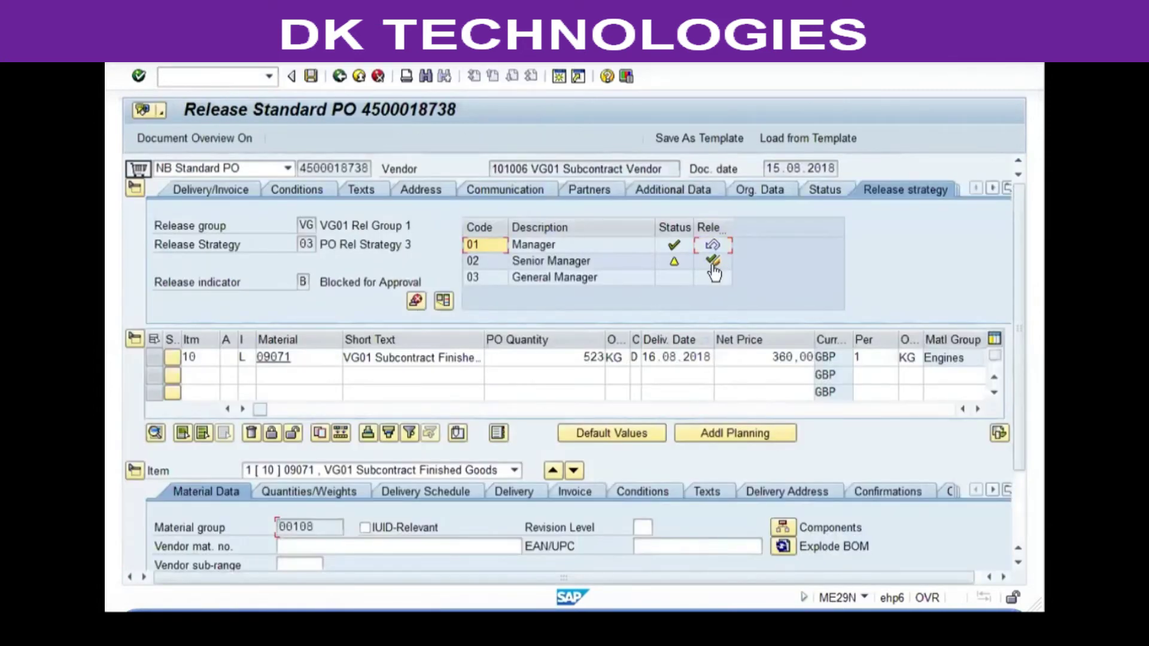
pyautogui.click(823, 189)
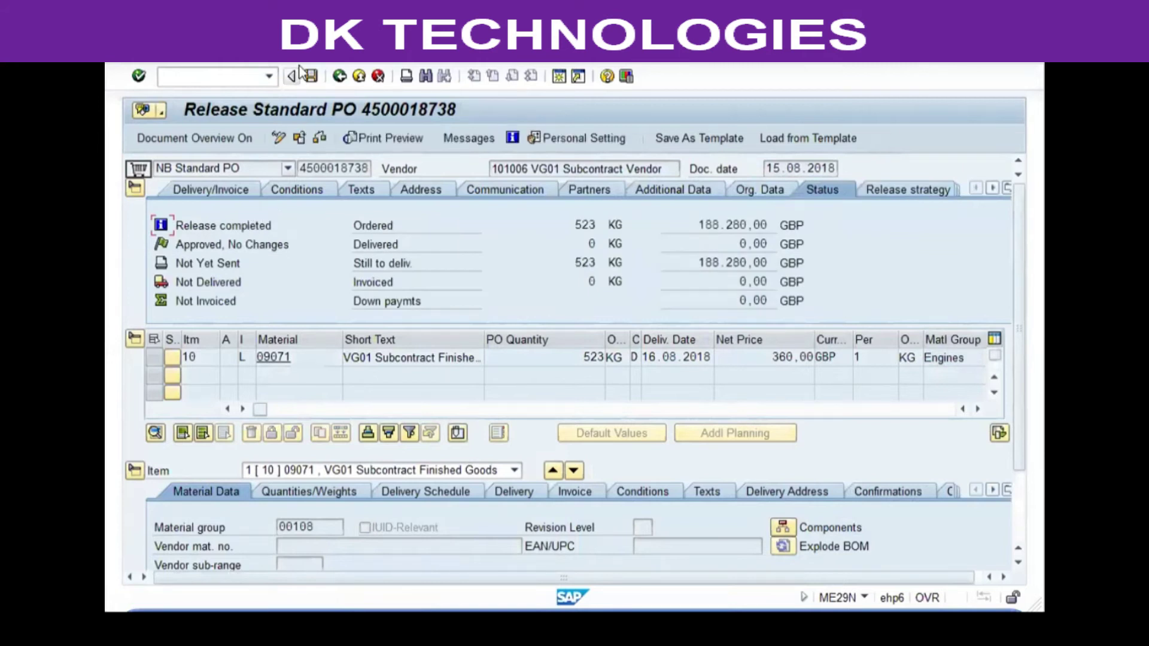
pyautogui.click(311, 76)
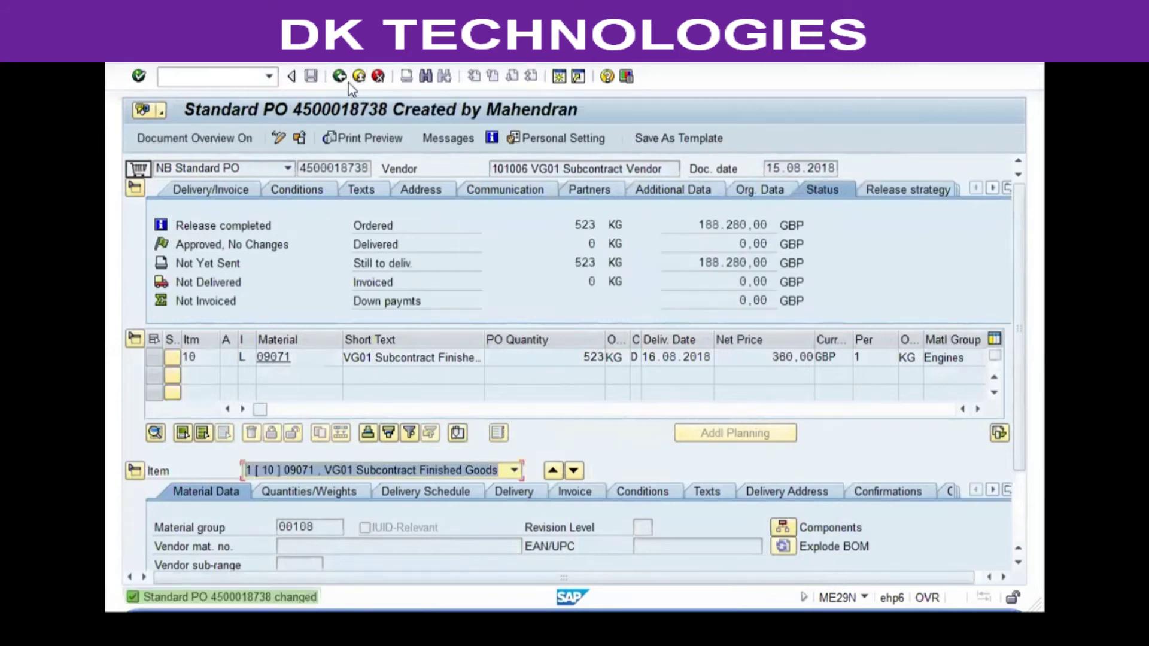
# Output the NEU message for the released purchase order through transaction ME9F, and return to the SAP start screen
pyautogui.click(292, 76)
pyautogui.write('me9f')
pyautogui.press('Return')
pyautogui.click(139, 138)
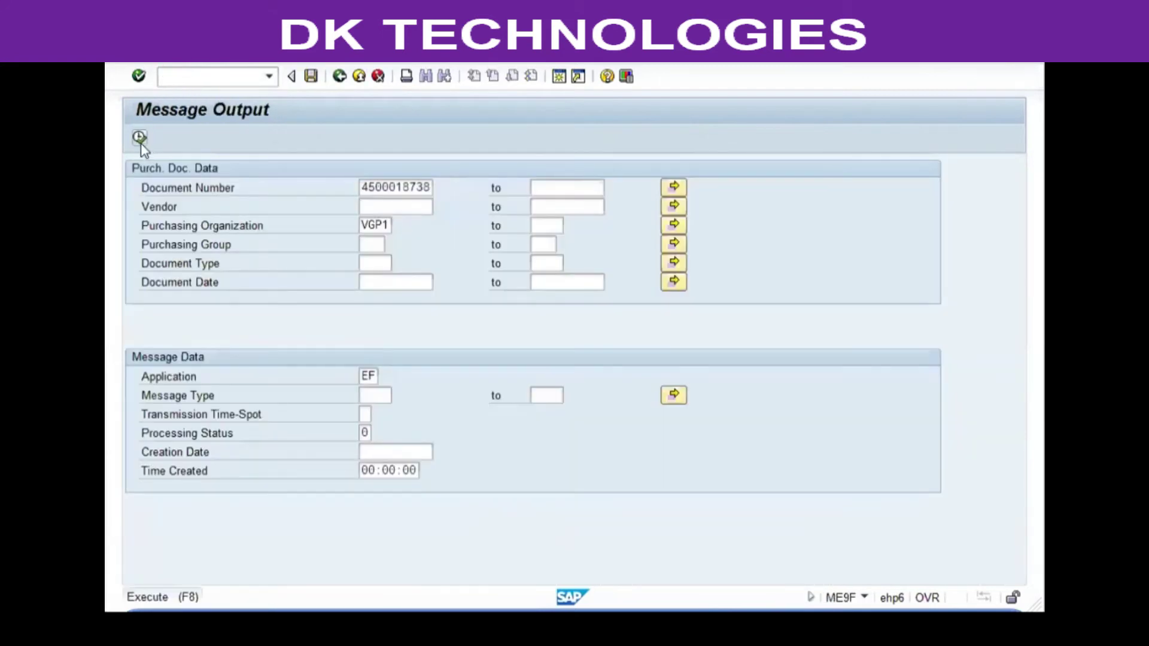
pyautogui.click(150, 236)
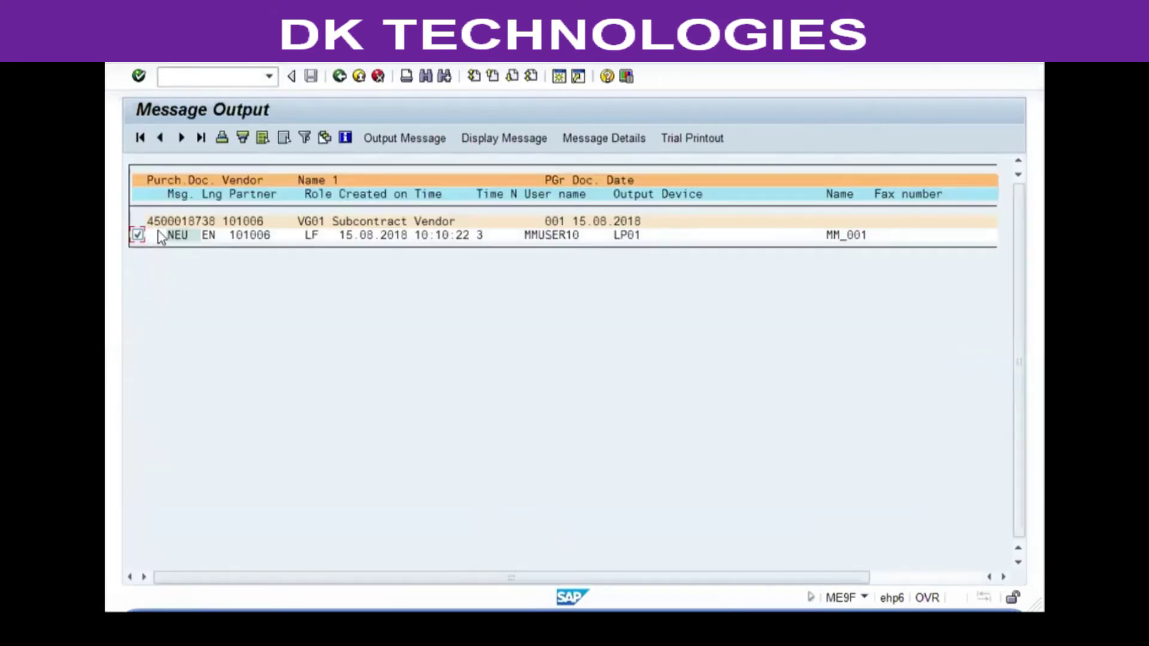
pyautogui.click(385, 138)
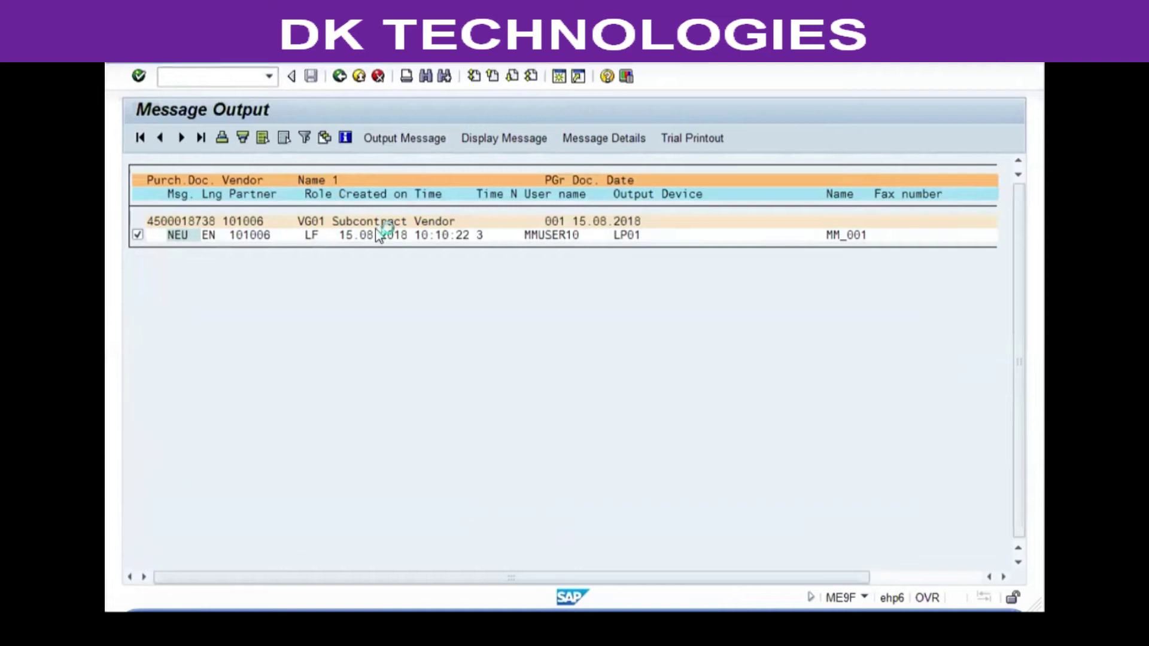
pyautogui.press('F3')
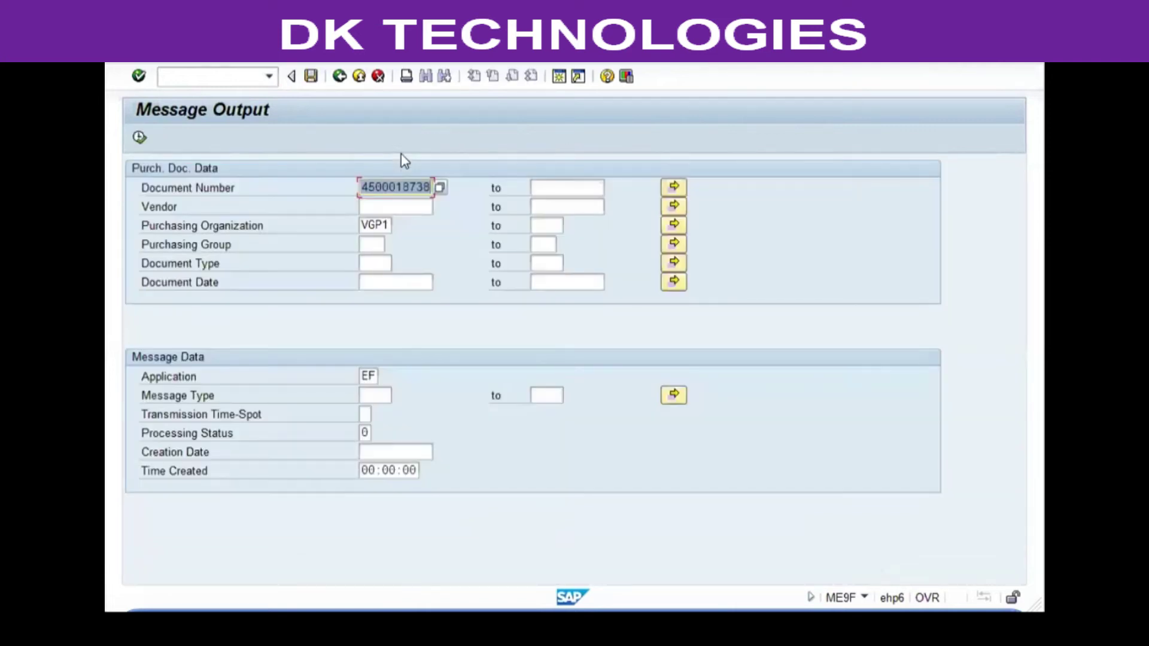
pyautogui.press('F3')
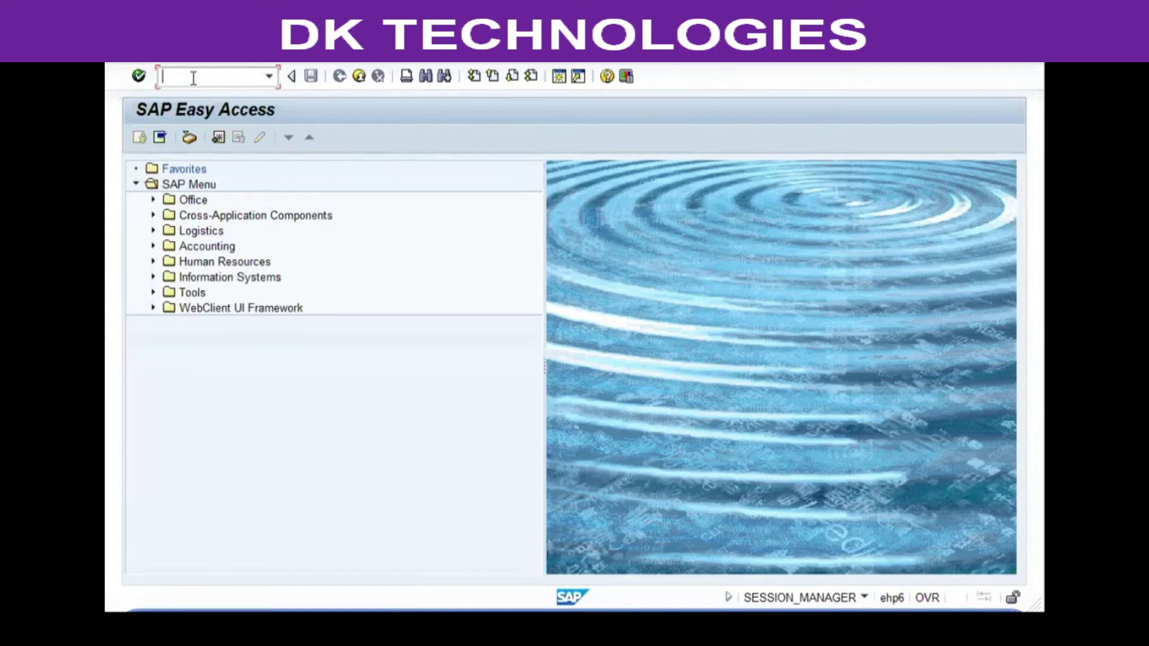
# Run subcontracting stock monitoring (ME2O) for the subcontract vendor in plant VGP1 and check the requirements of materials 00956 and 00960
pyautogui.write('me2o')
pyautogui.press('Return')
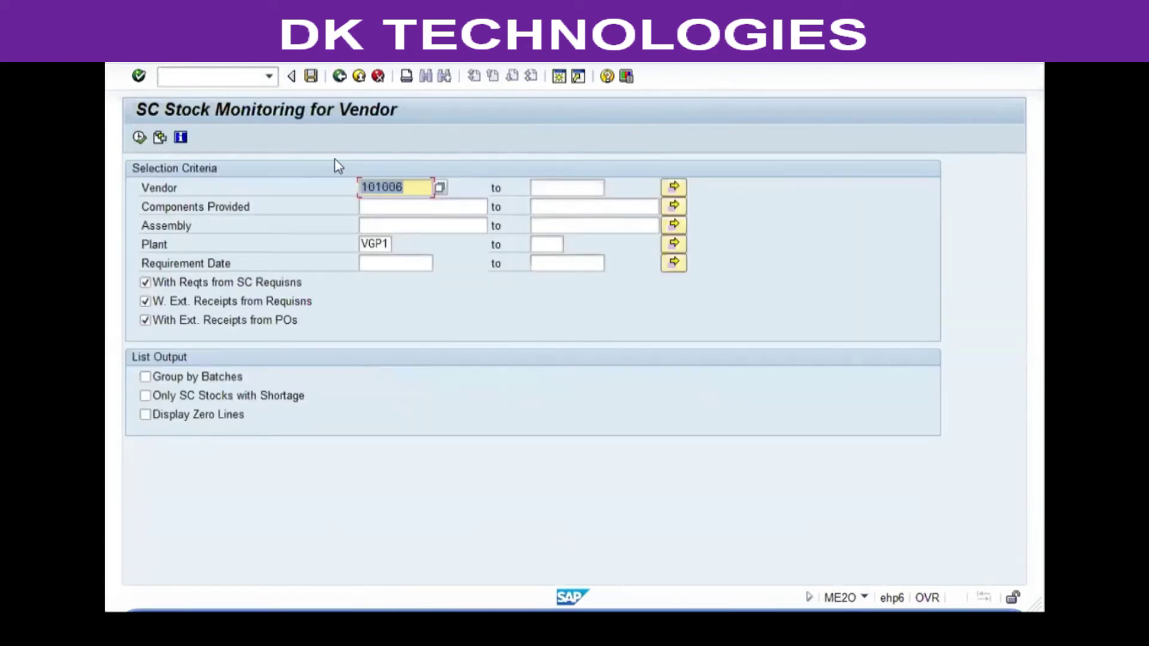
pyautogui.click(139, 137)
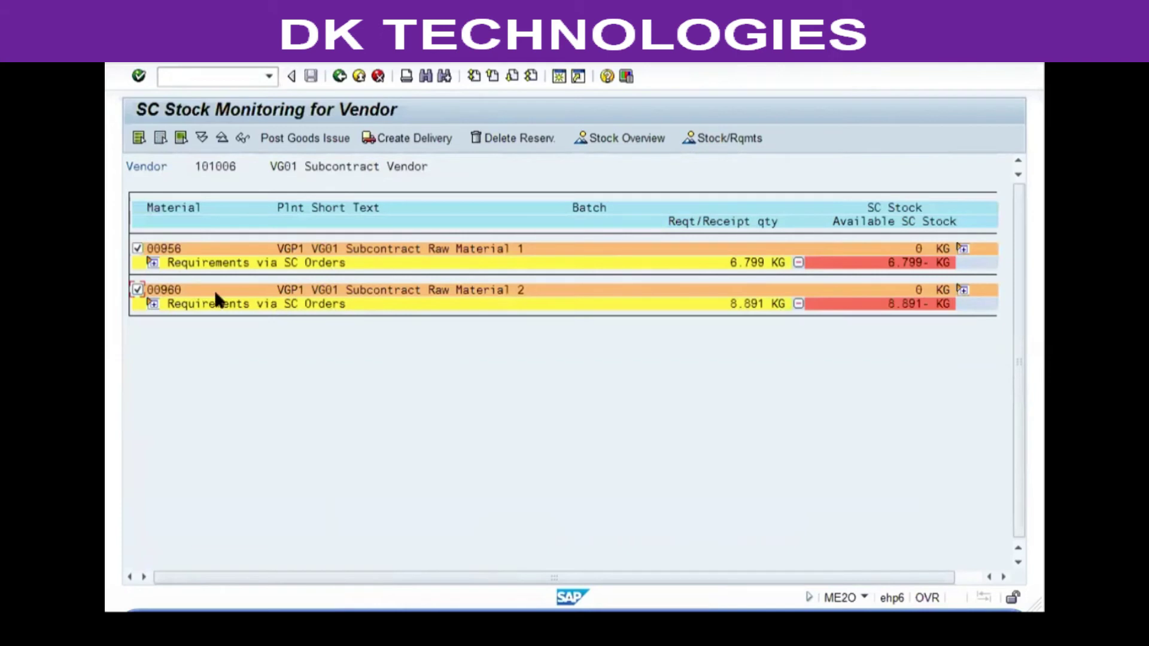
pyautogui.click(754, 304)
pyautogui.press('F2')
pyautogui.click(749, 303)
# Post the goods issue to the vendor from storage location SL01: 6.799 KG of material 00956 and 8.891 KG of 00960
pyautogui.click(337, 142)
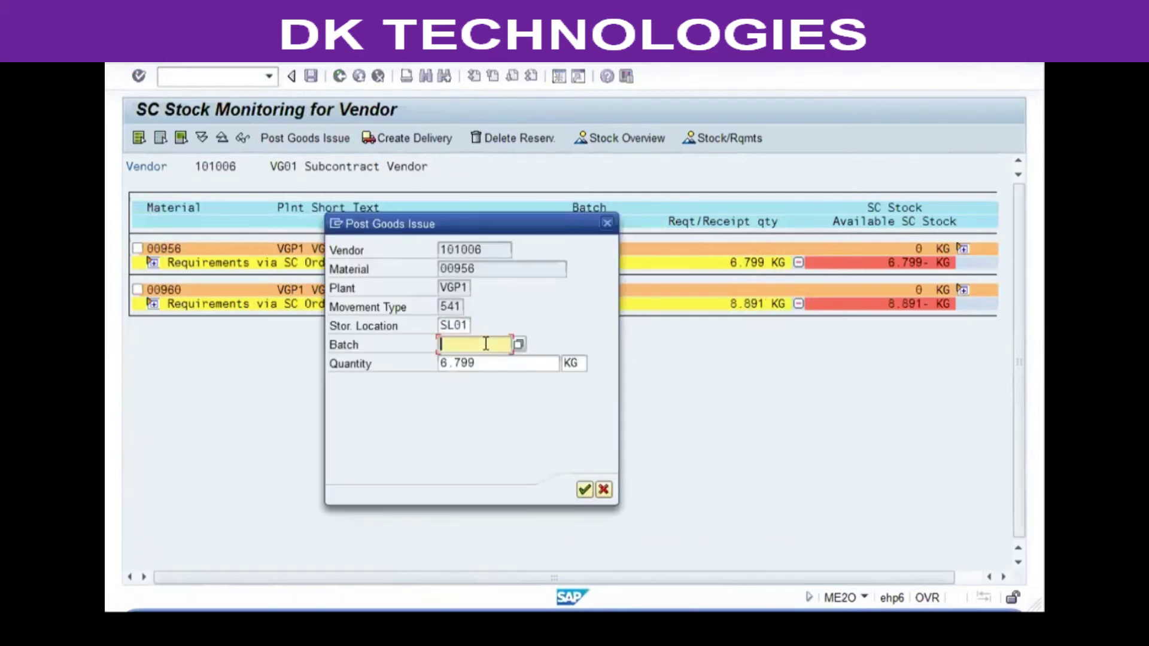
pyautogui.click(475, 362)
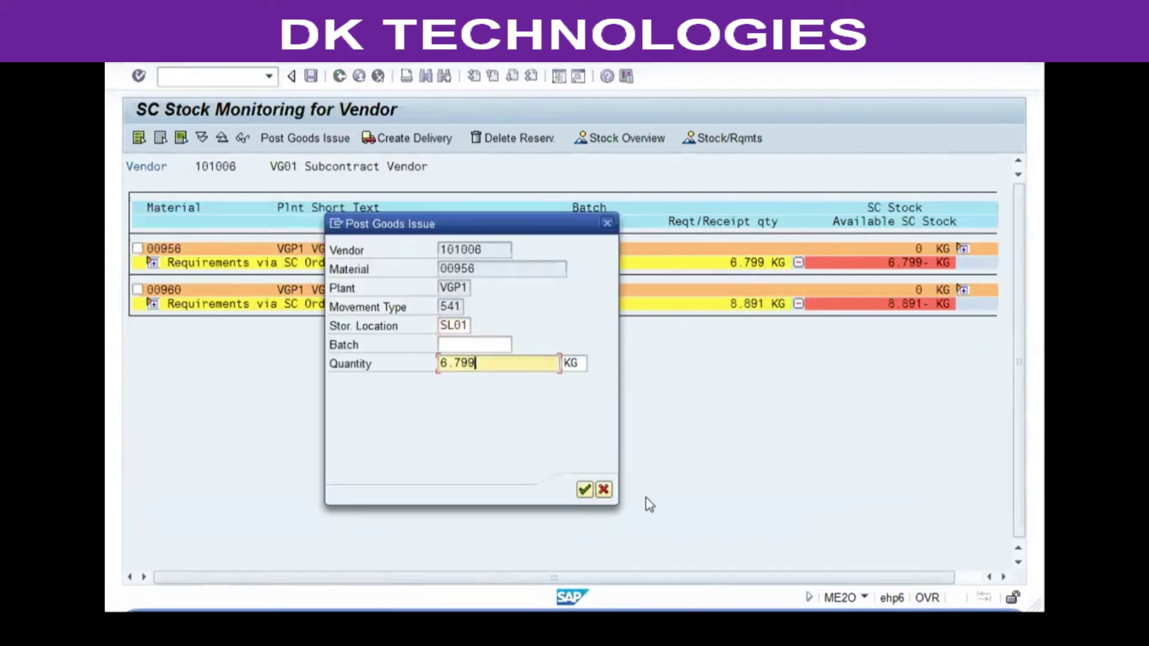
pyautogui.click(584, 490)
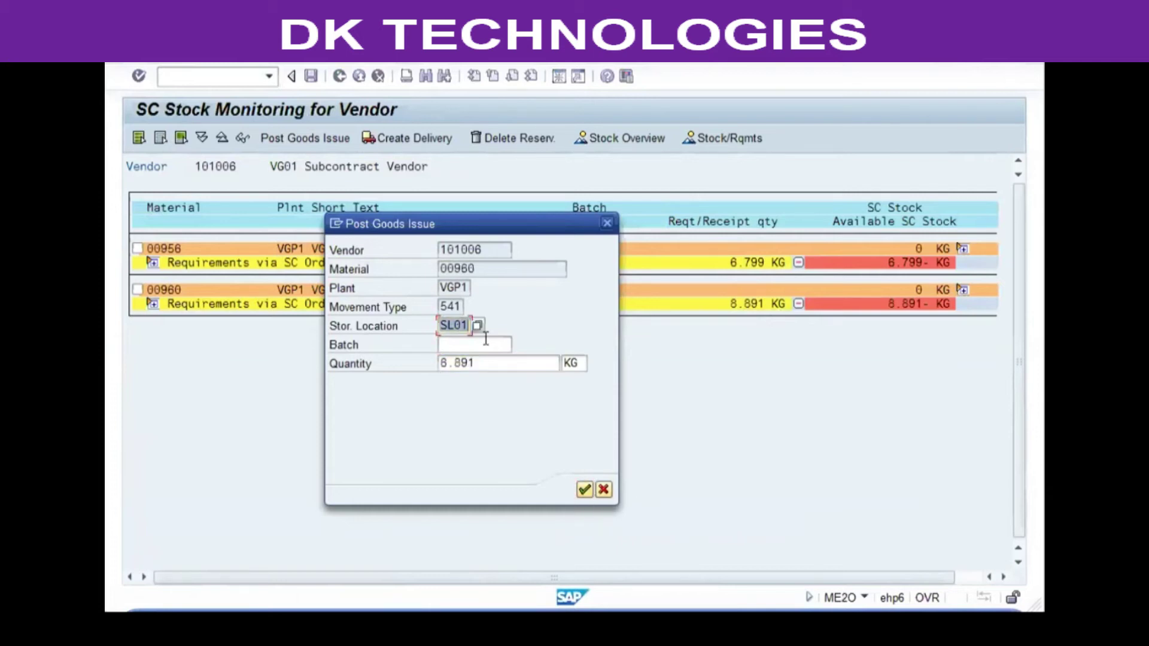
pyautogui.click(584, 490)
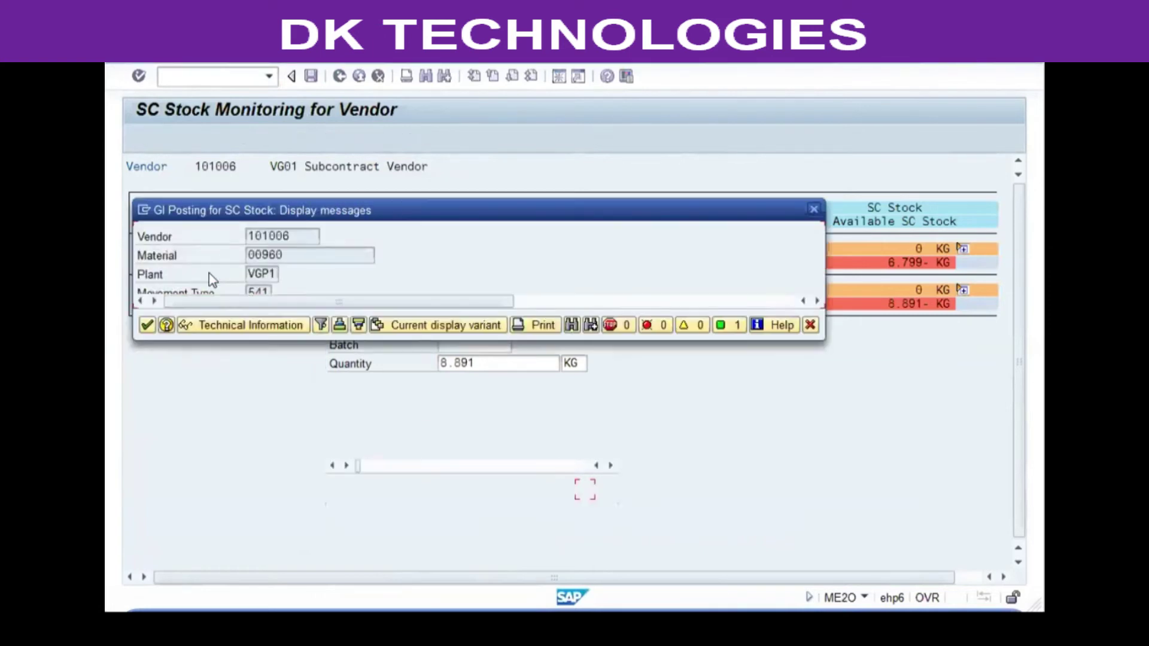
pyautogui.click(146, 328)
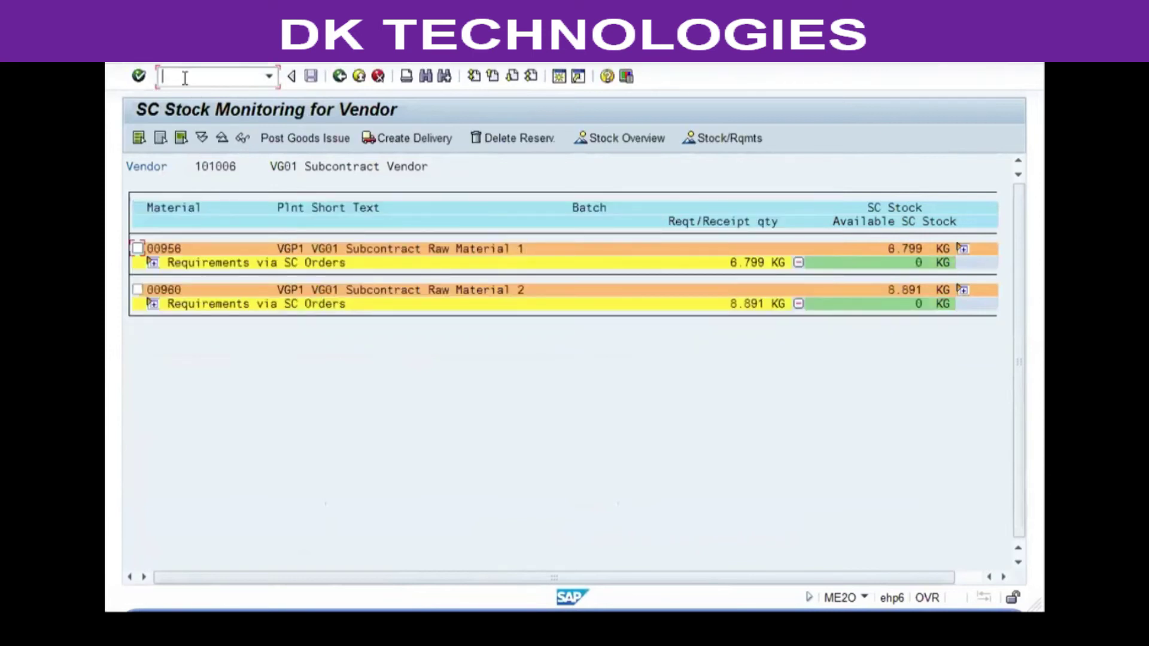
# Display the stock overview of raw material 00960 through transaction MMBE, clearing the other selection restrictions
pyautogui.write('/nmmbe')
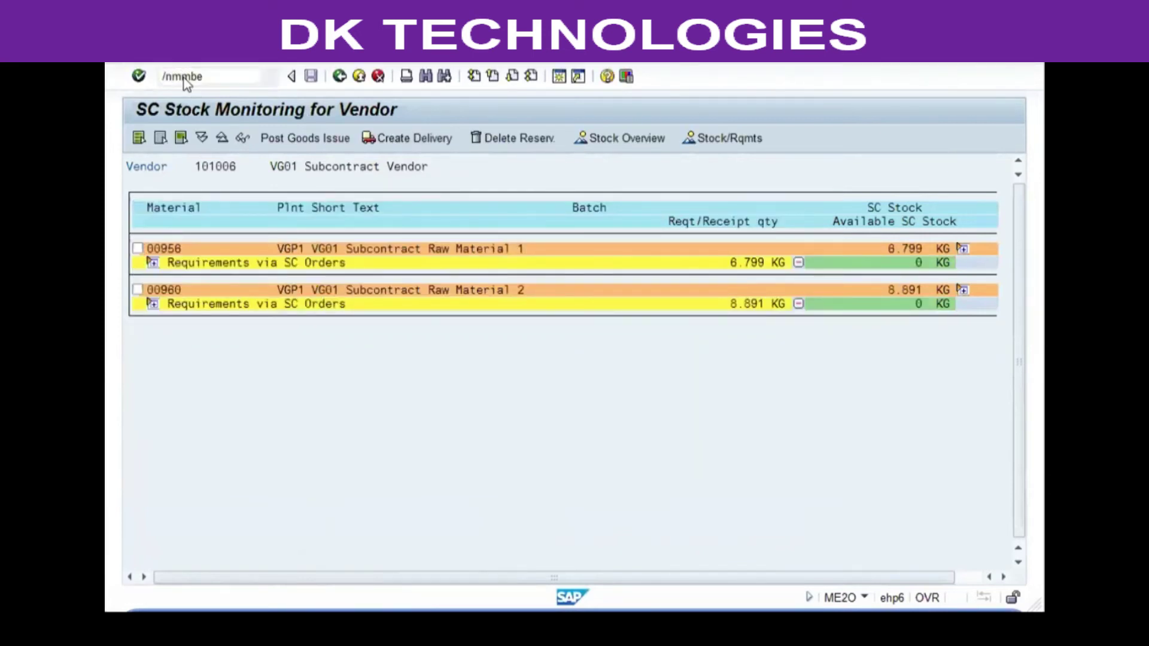
pyautogui.press('Return')
pyautogui.press('Tab')
pyautogui.press('Delete')
pyautogui.press('Tab')
pyautogui.press('Delete')
pyautogui.click(185, 77)
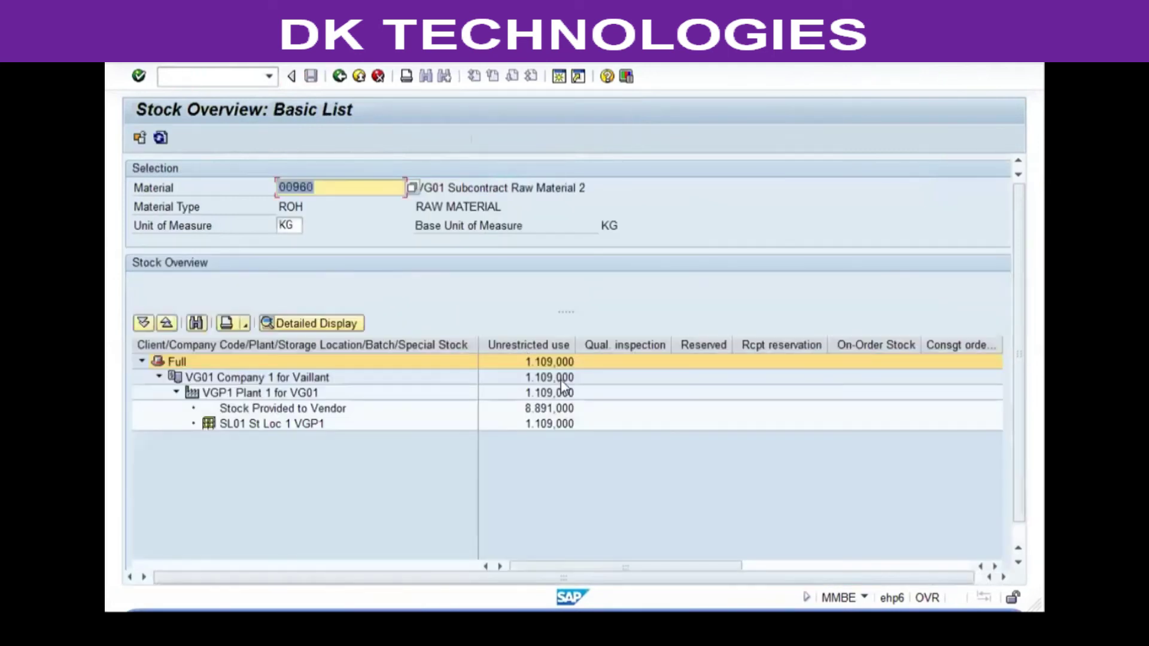
# Compare the material's unrestricted stock in storage location SL01 with the stock provided to the vendor
pyautogui.click(251, 423)
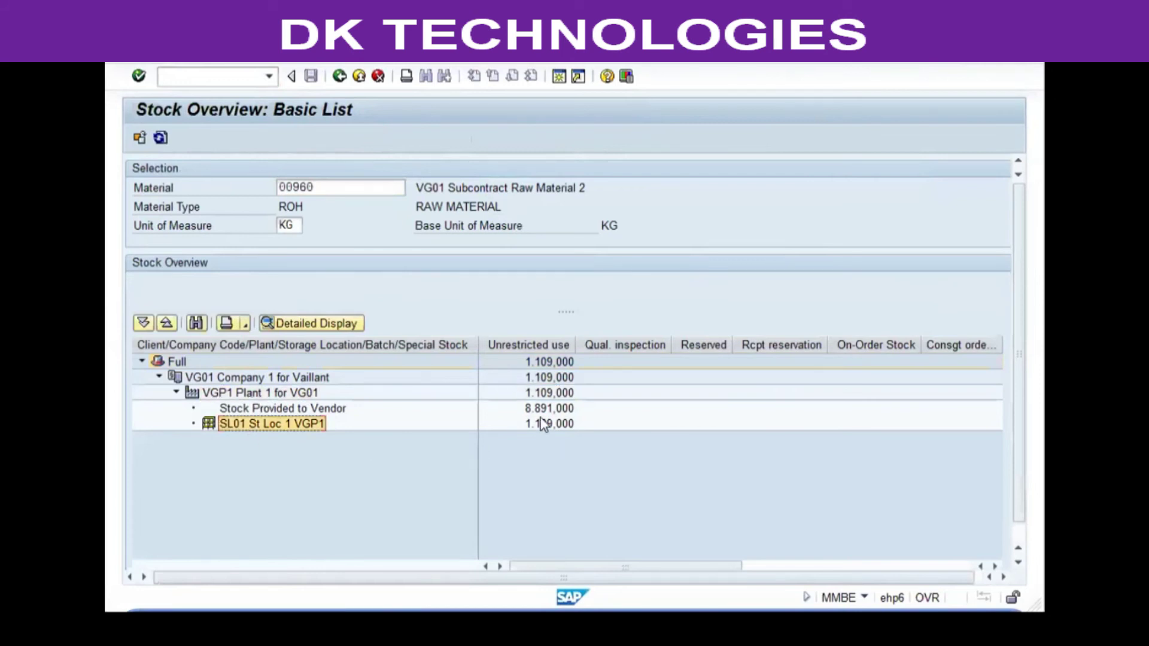
pyautogui.click(541, 423)
pyautogui.click(259, 409)
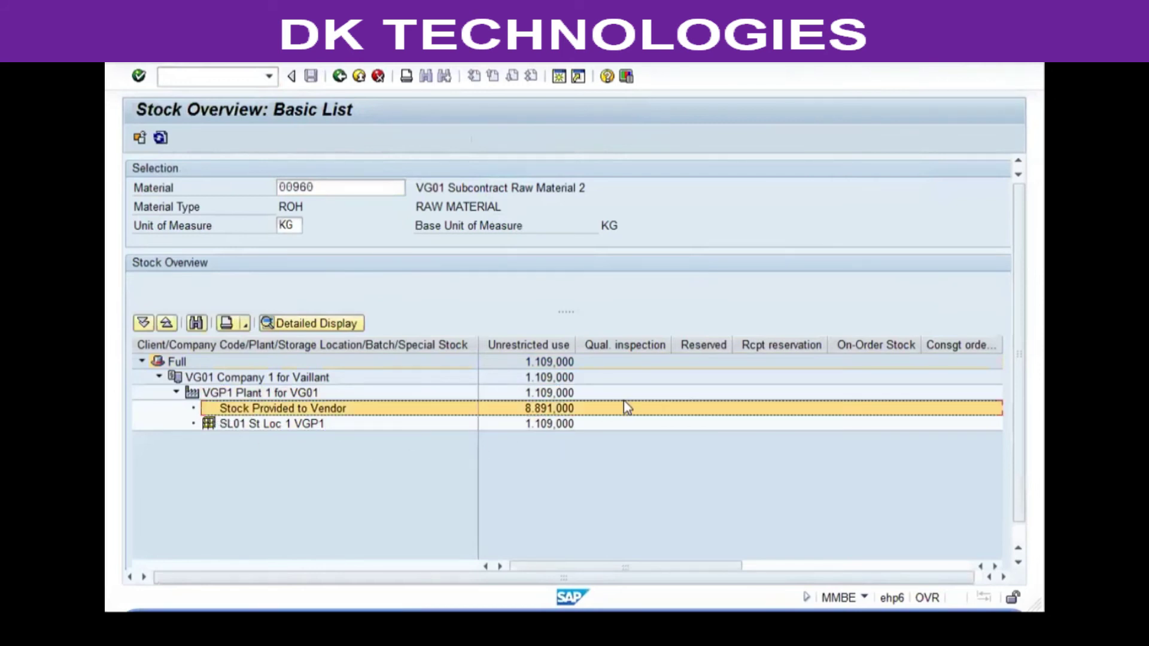
pyautogui.click(547, 407)
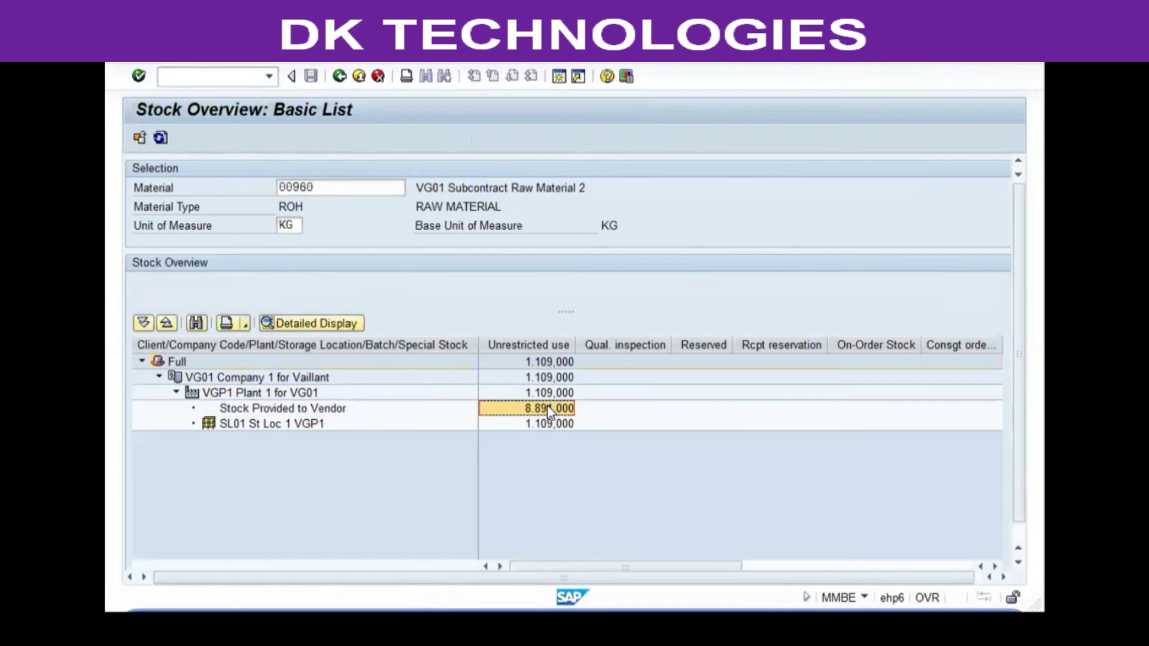
pyautogui.click(195, 411)
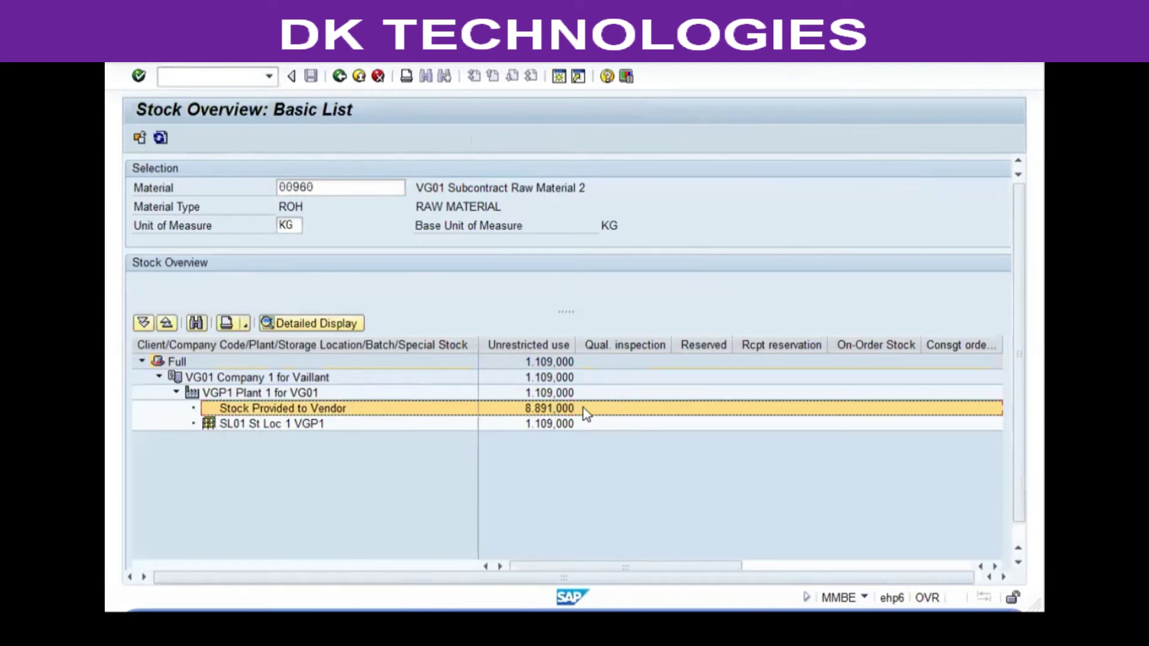
pyautogui.hotkey('ctrl', '/')
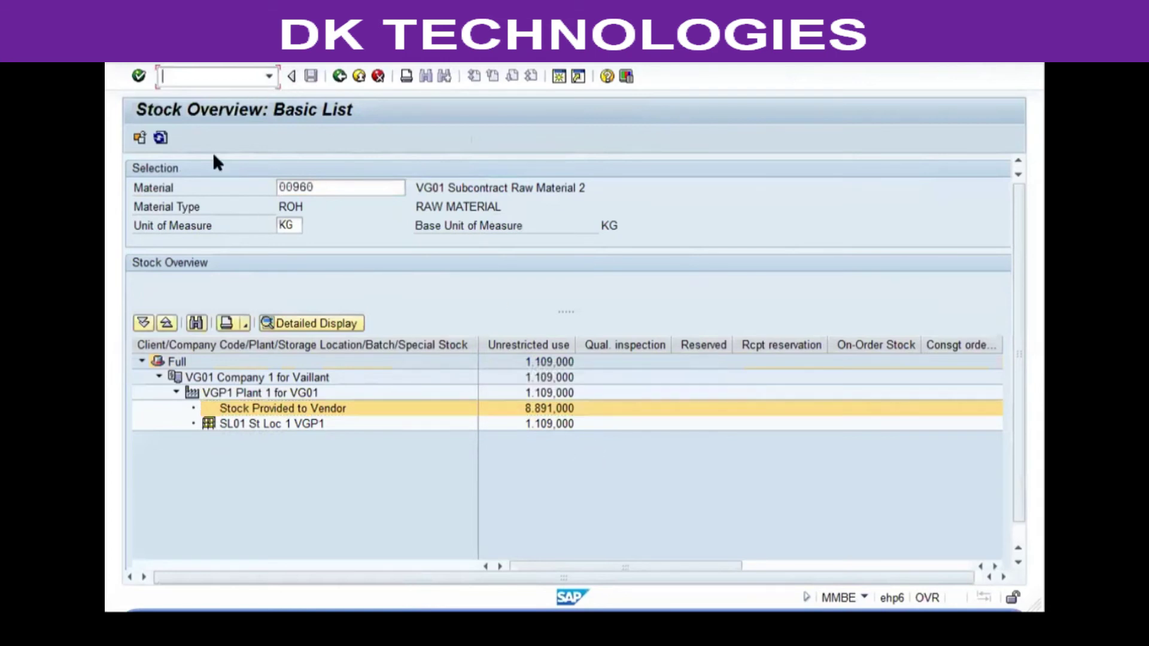
pyautogui.write('/nmigo')
pyautogui.press('Return')
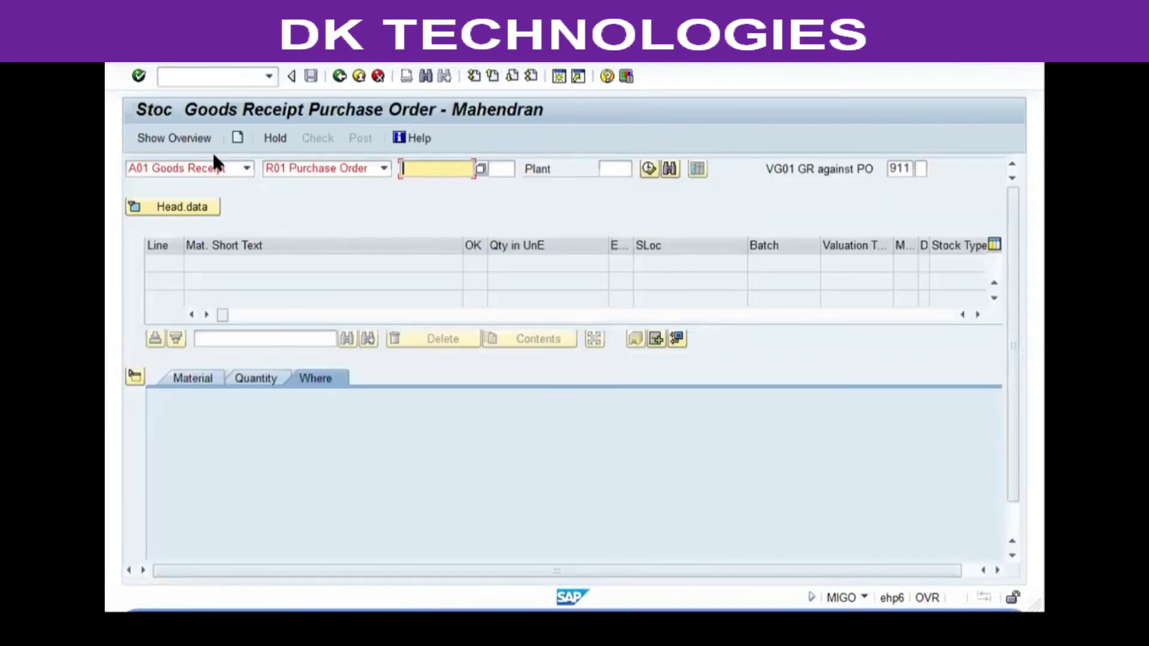
pyautogui.press('F3')
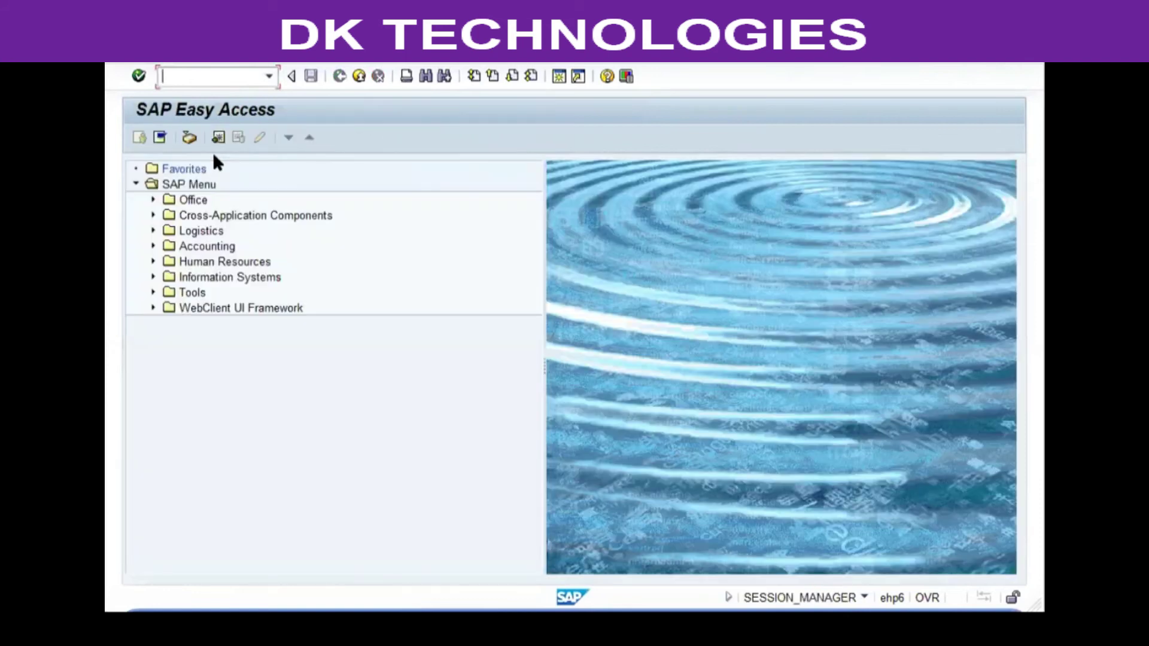
# Get the purchase order number from ME29N and load that order for goods receipt in transaction MIGO
pyautogui.write('me29n')
pyautogui.press('Return')
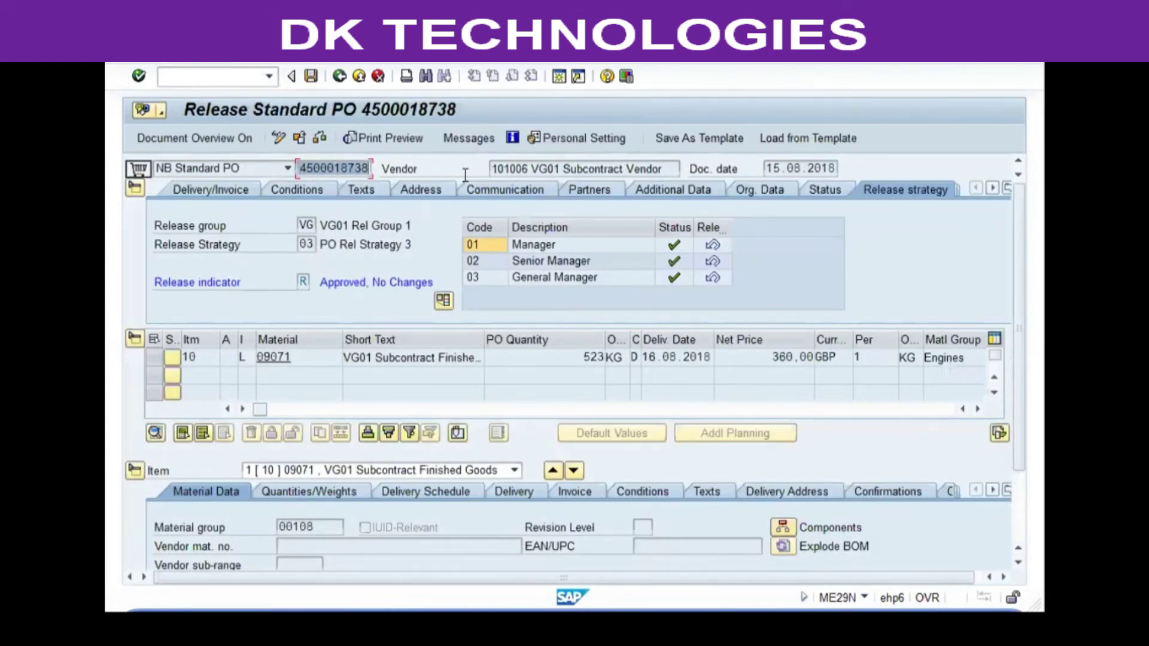
pyautogui.click(339, 77)
pyautogui.click(268, 76)
pyautogui.click(174, 109)
pyautogui.press('Return')
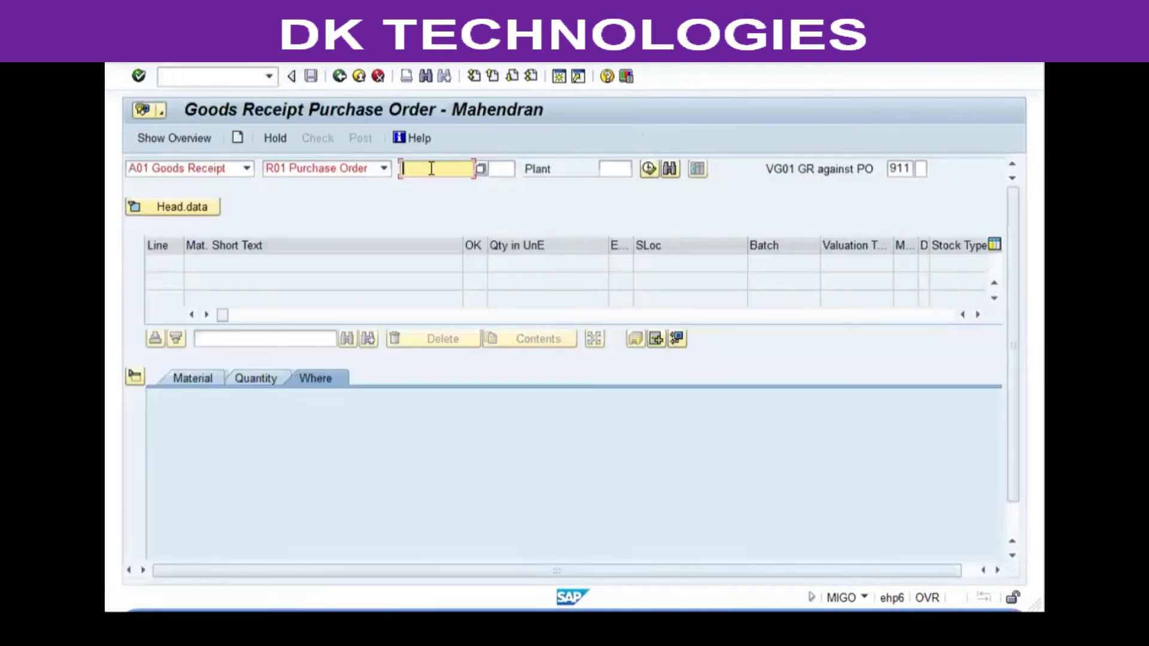
pyautogui.hotkey('ctrl', 'v')
pyautogui.press('Return')
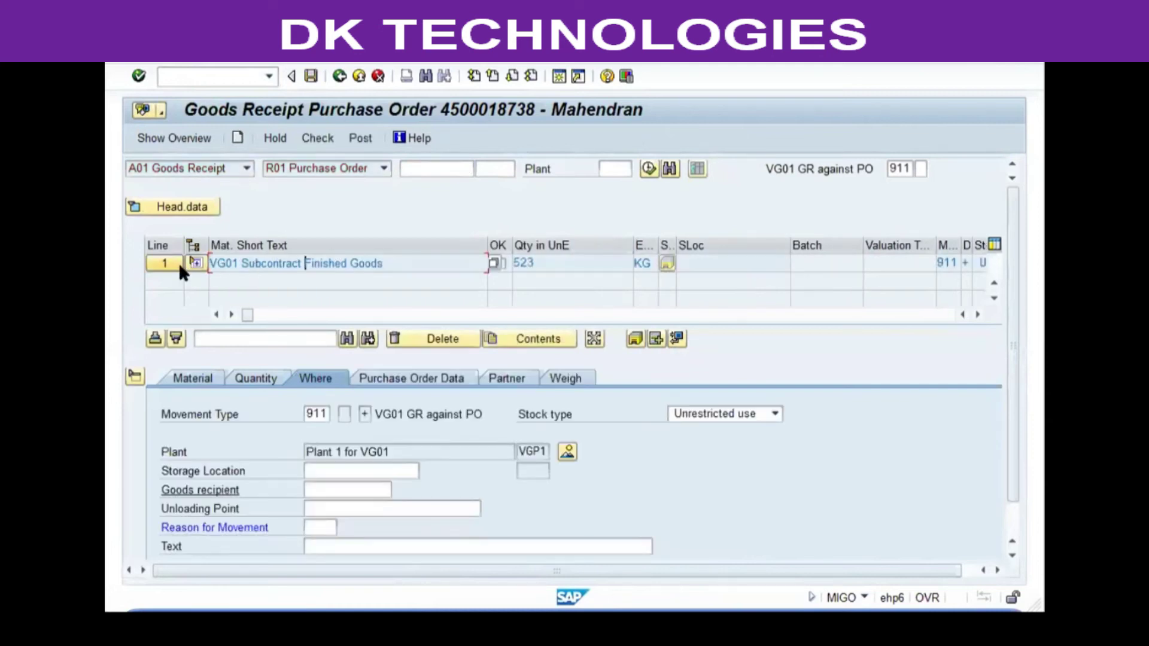
# Show the finished goods item's raw material components and set the item's quantity in unit of entry to 250 KG
pyautogui.click(192, 263)
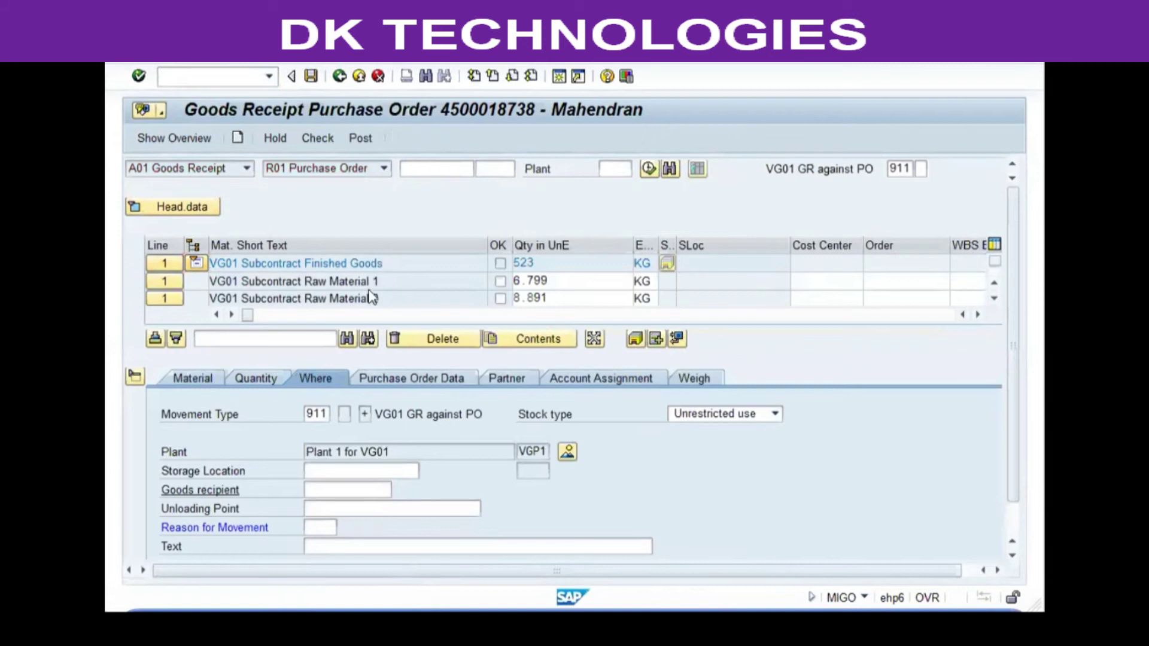
pyautogui.click(253, 378)
pyautogui.doubleClick(336, 414)
pyautogui.write('250')
pyautogui.press('Return')
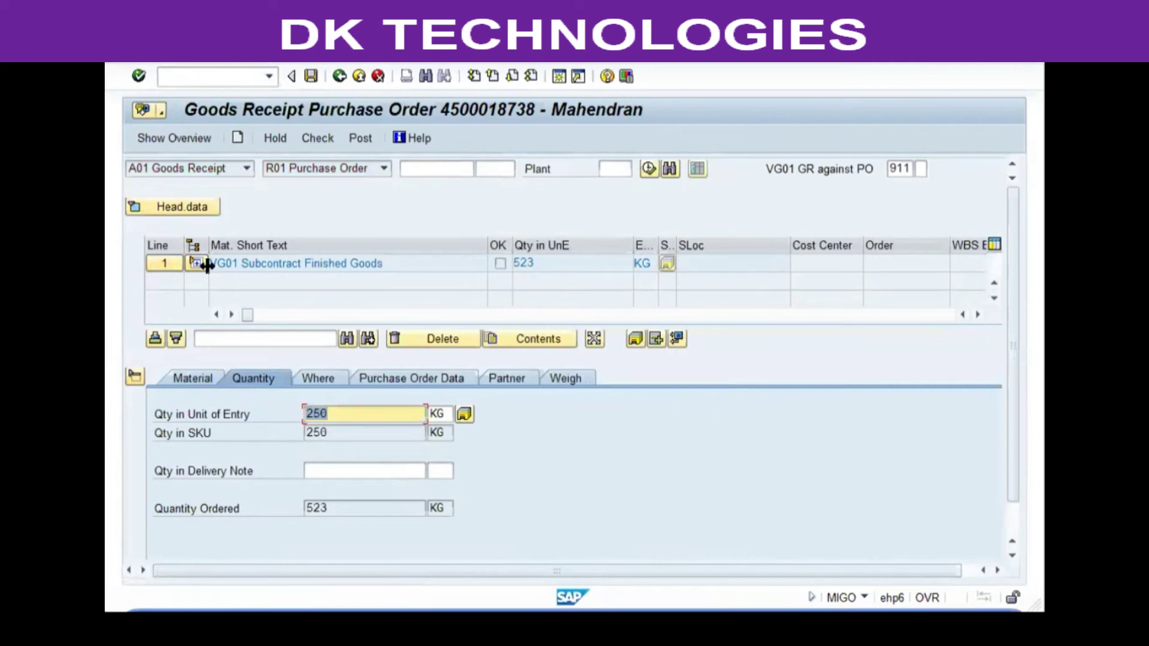
# Expand the finished goods item, check both raw material component quantities, and collapse it again
pyautogui.click(198, 264)
pyautogui.click(570, 283)
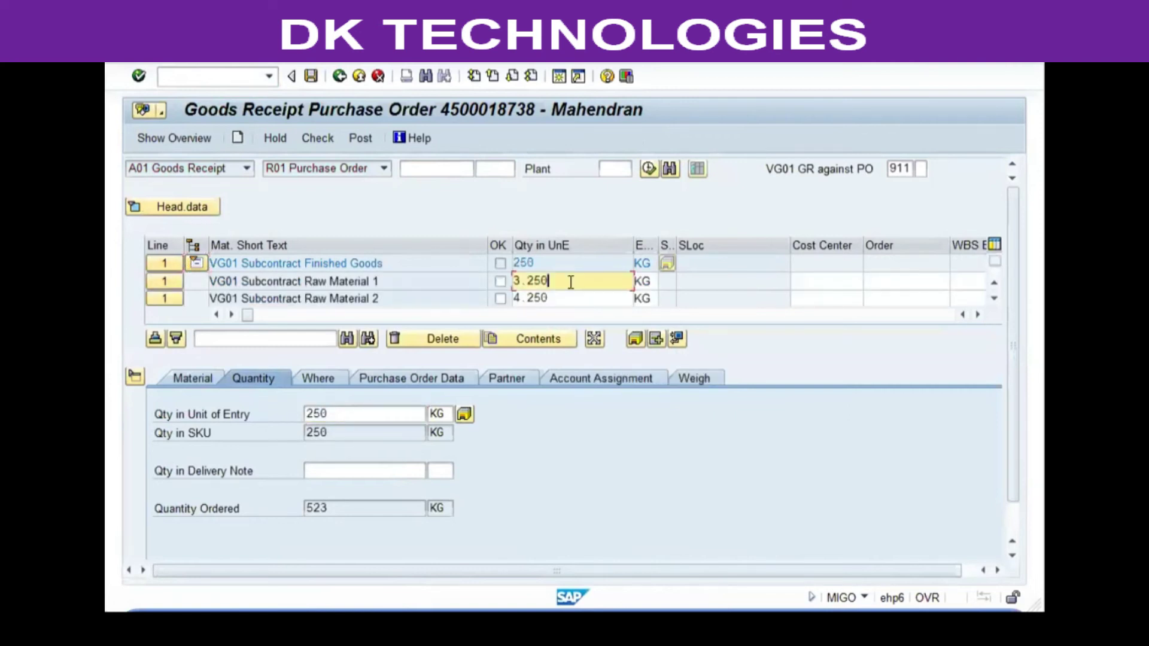
pyautogui.click(552, 298)
pyautogui.click(198, 265)
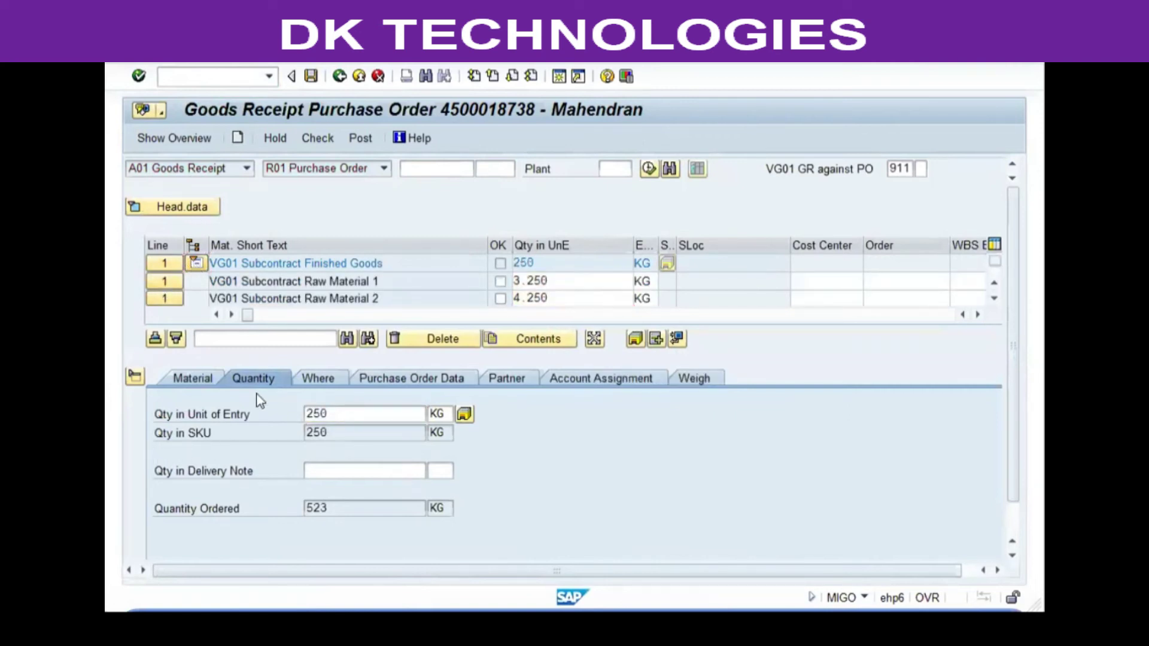
# Set the receipt item's storage location to SL01 and its reason for movement to 0001 Receiving Stock
pyautogui.click(317, 379)
pyautogui.click(355, 465)
pyautogui.write('sl01')
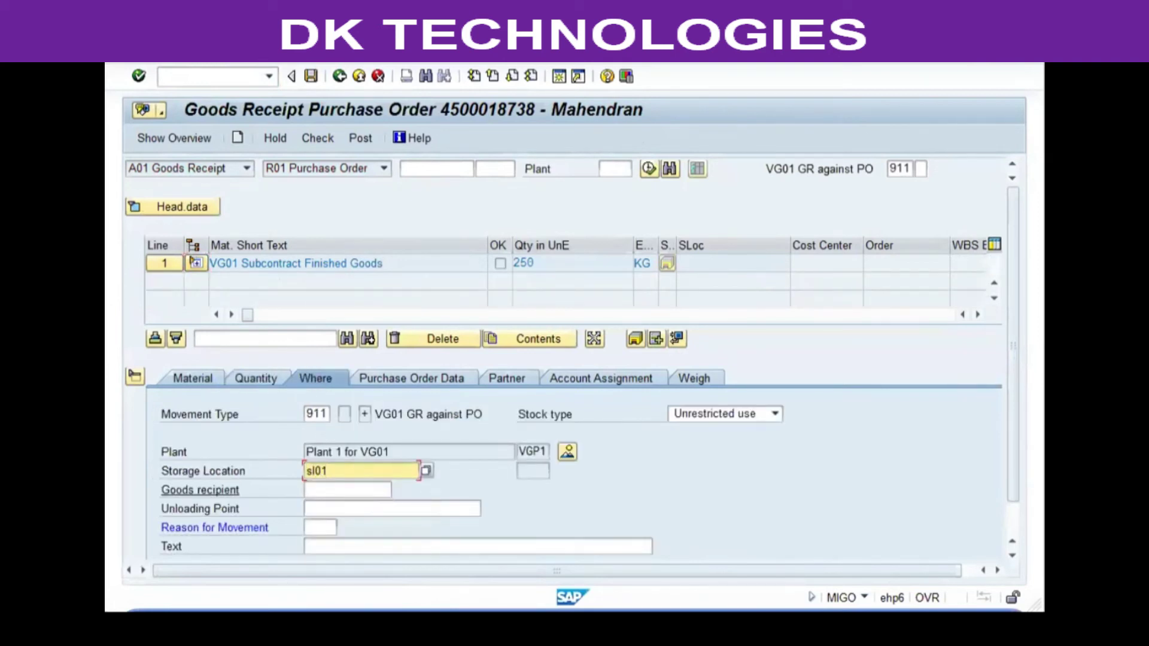
pyautogui.press('Return')
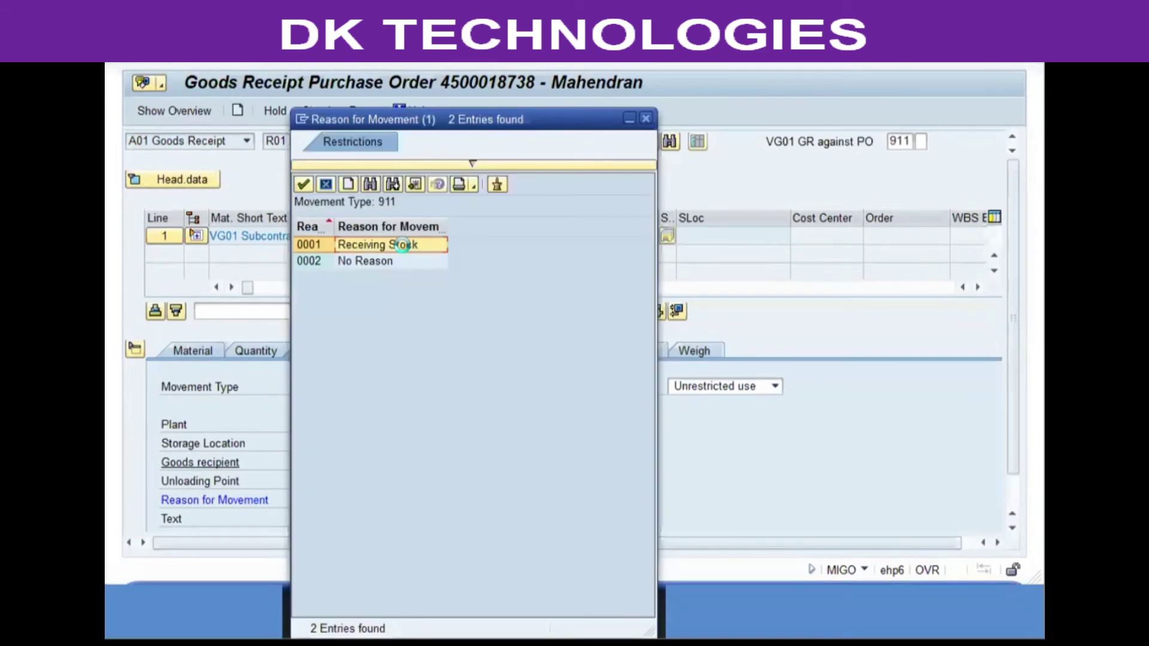
pyautogui.doubleClick(402, 245)
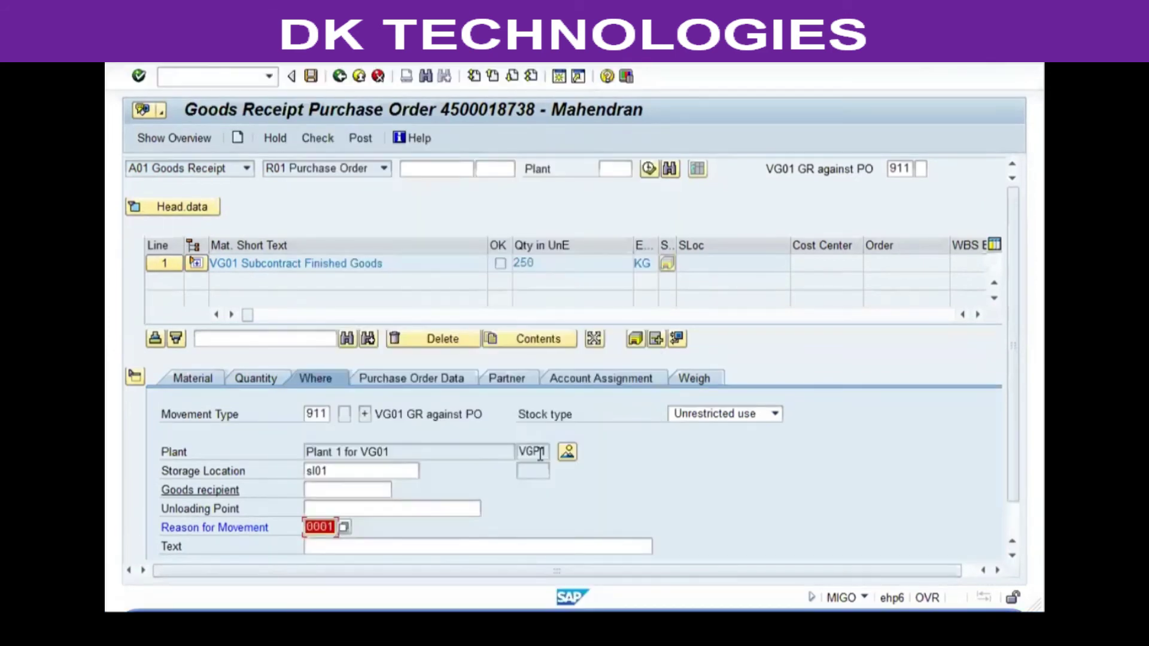
pyautogui.press('Return')
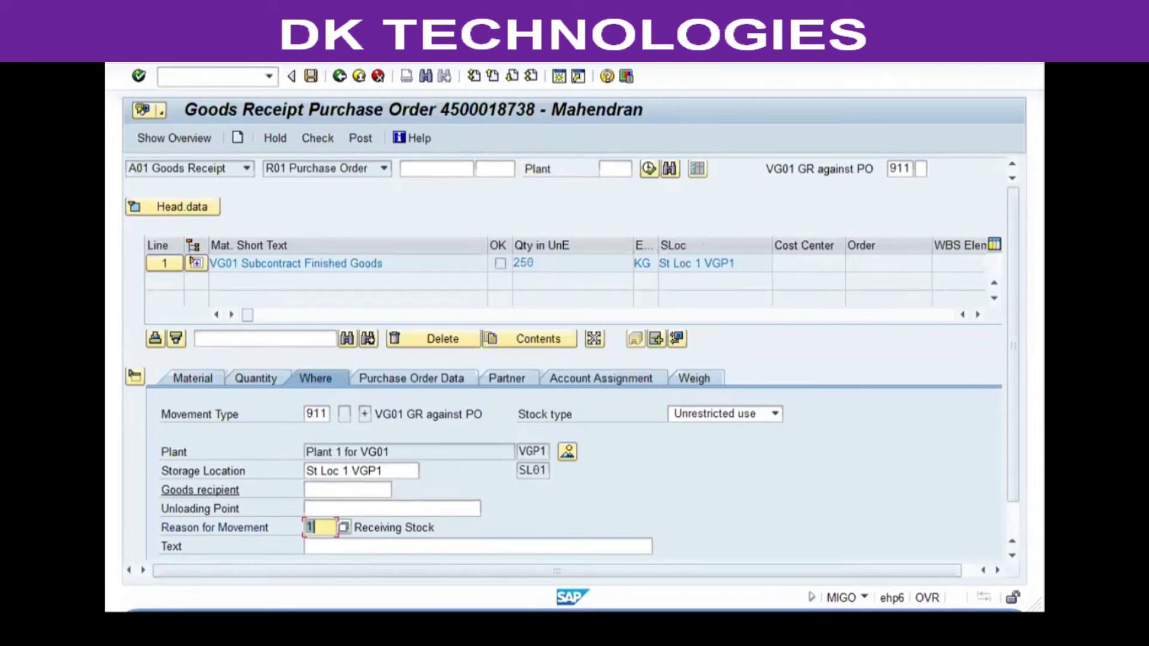
# Flag the item as OK, check the goods receipt, and open the long text of the account determination error
pyautogui.click(307, 150)
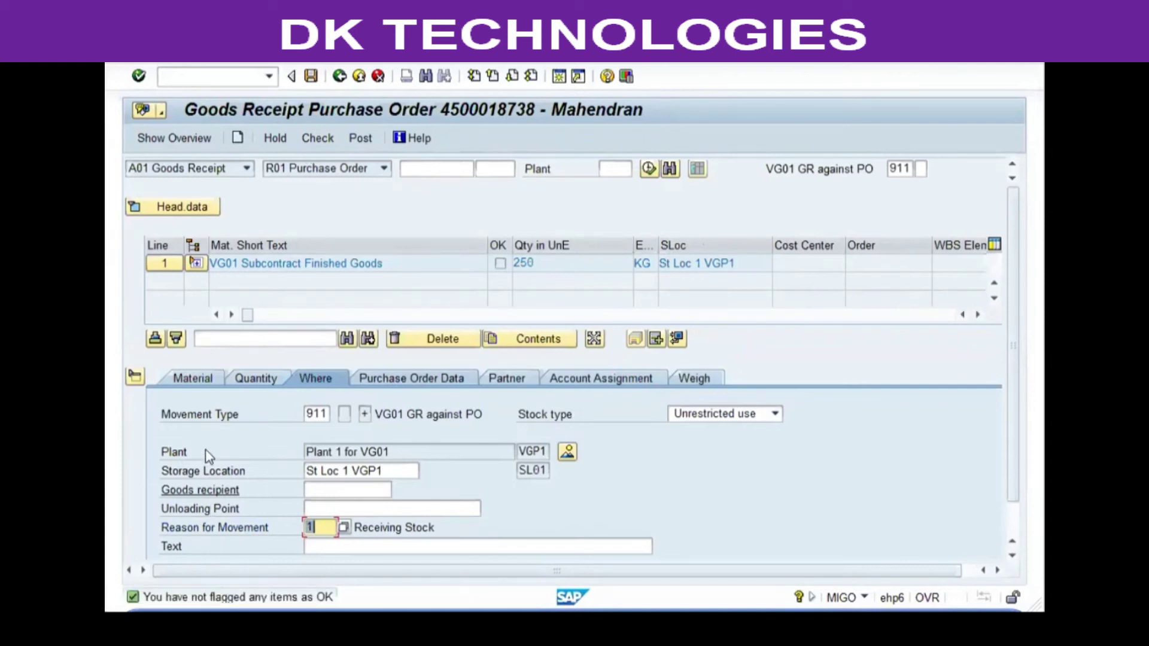
pyautogui.scroll(-1, 211, 458)
pyautogui.click(214, 542)
pyautogui.click(318, 138)
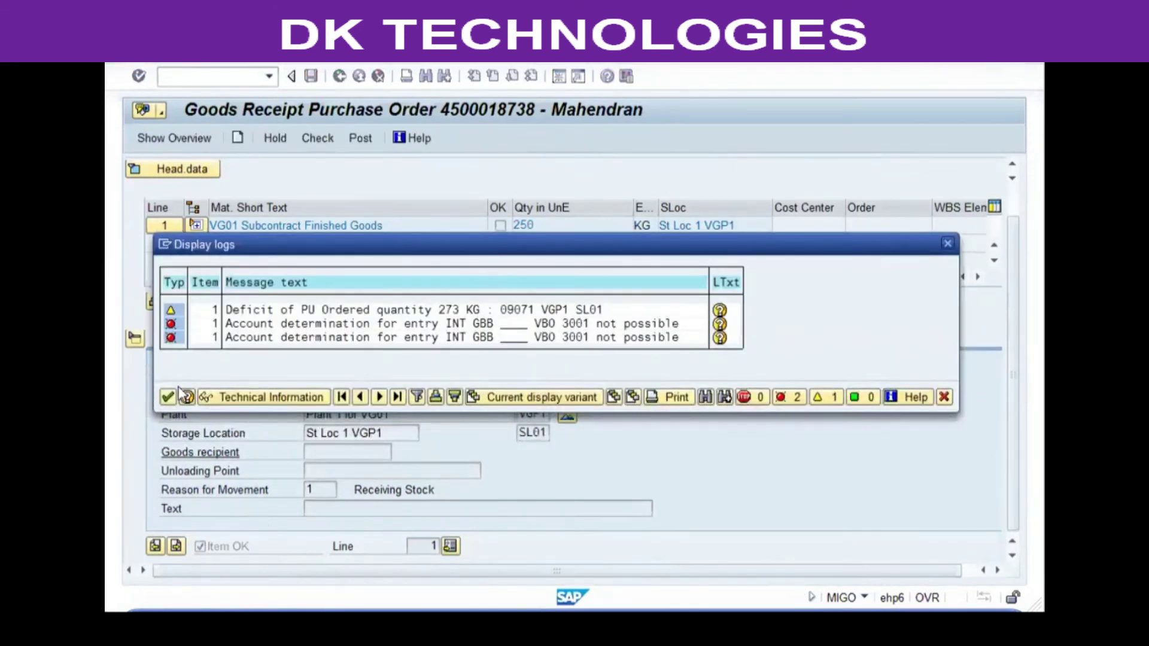
pyautogui.click(721, 329)
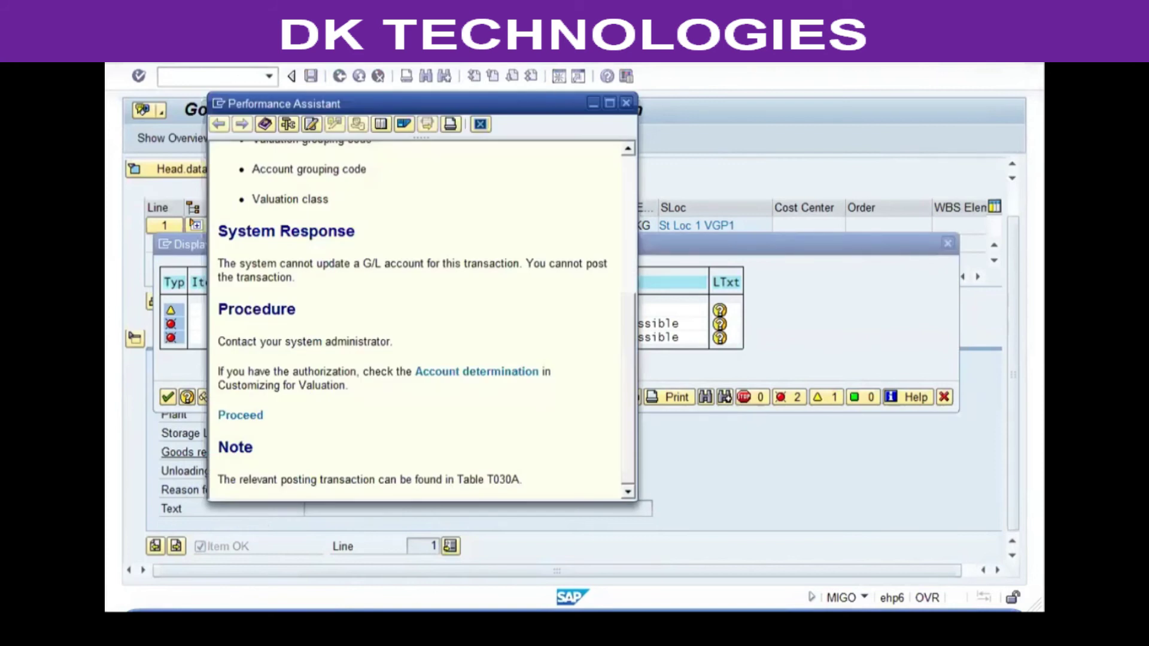
# Bring up the automatic posting procedures and open the GBB offsetting entry for inventory posting accounts in chart of accounts INT
pyautogui.scroll(5, 462, 305)
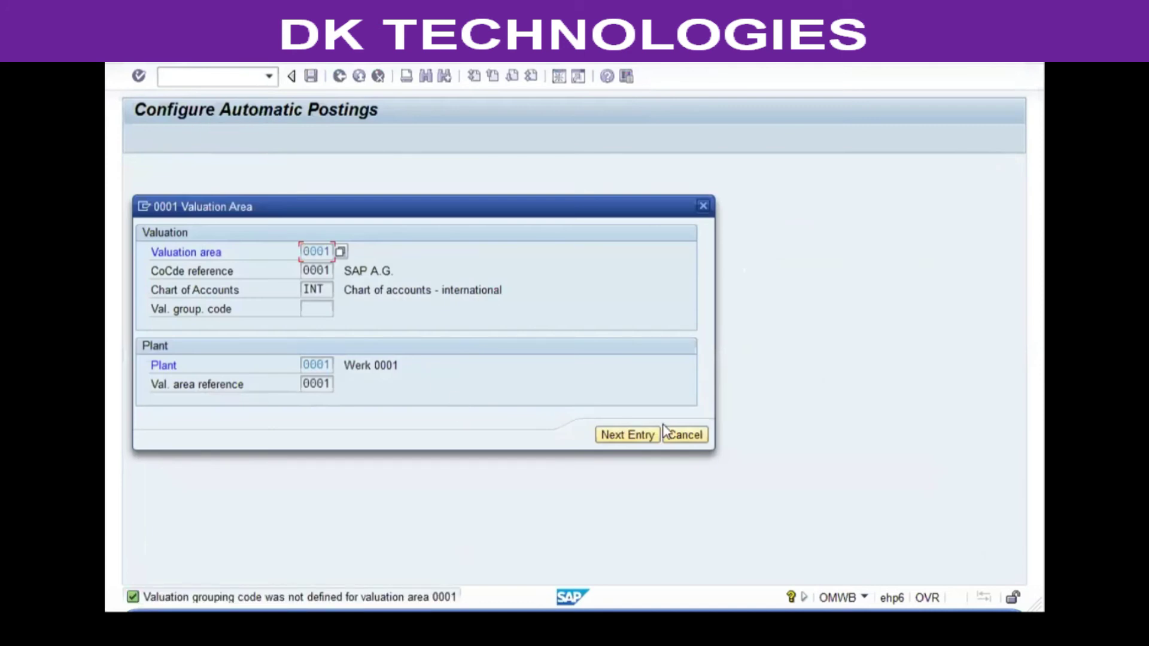
pyautogui.press('Return')
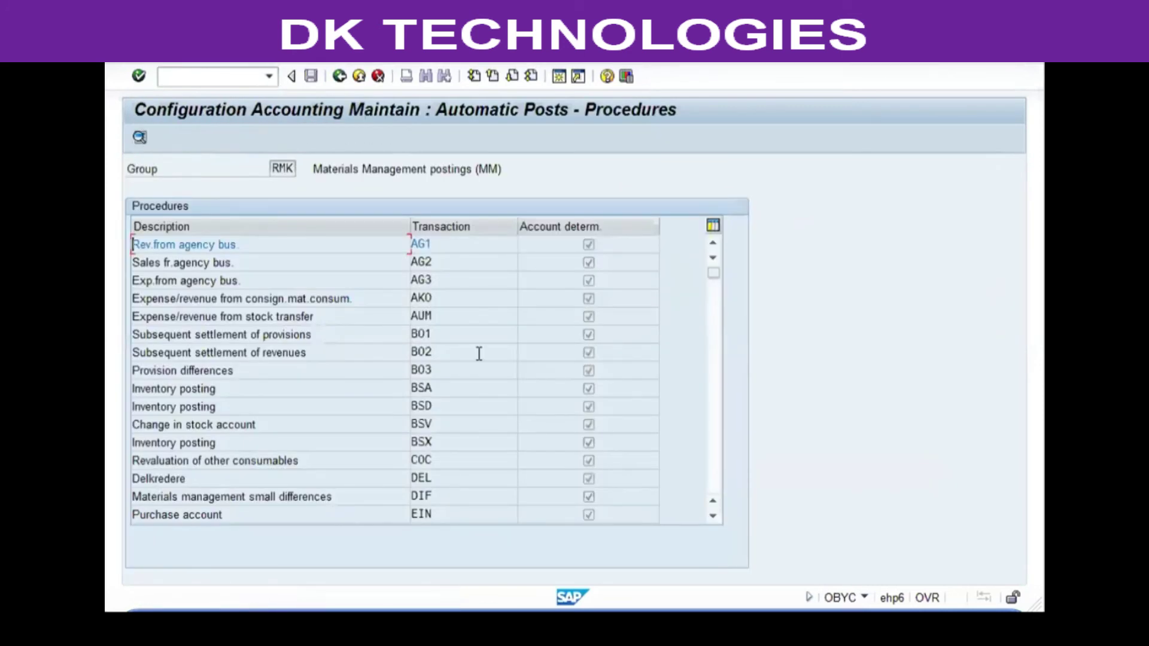
pyautogui.click(243, 398)
pyautogui.scroll(-4, 244, 394)
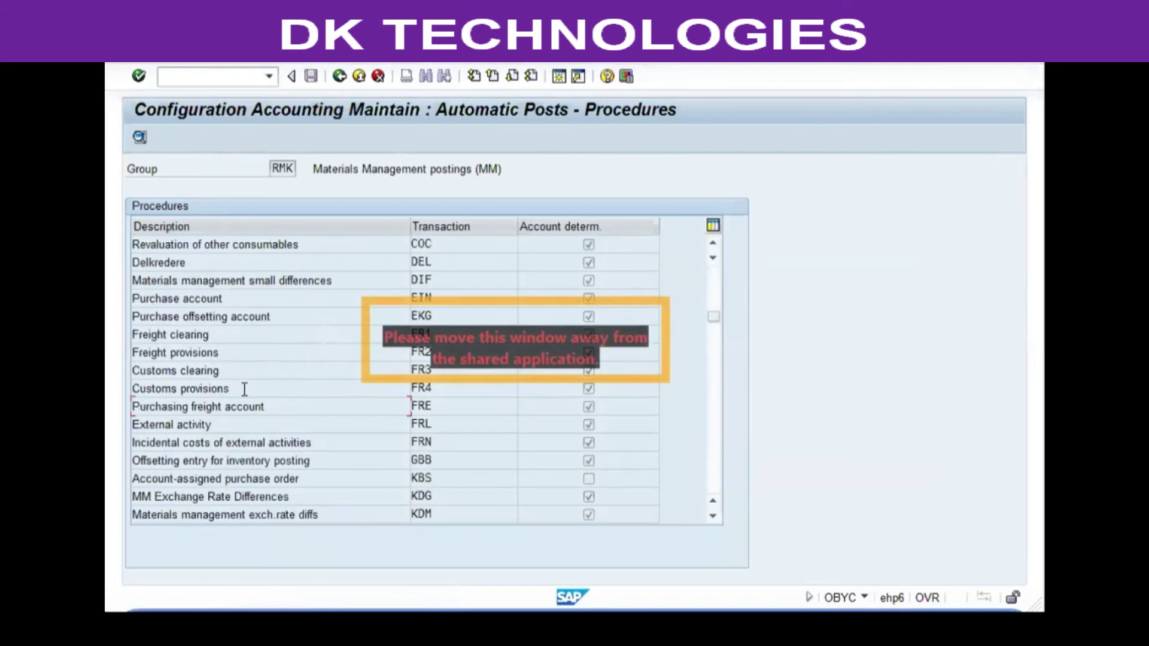
pyautogui.click(466, 464)
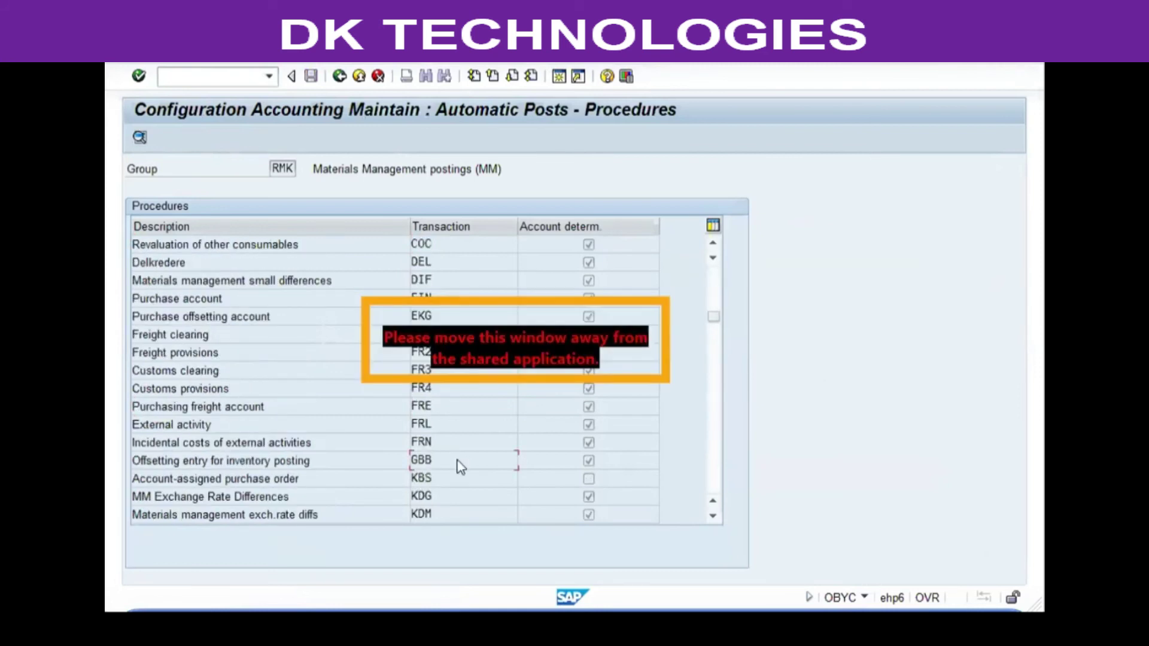
pyautogui.doubleClick(461, 467)
pyautogui.click(516, 436)
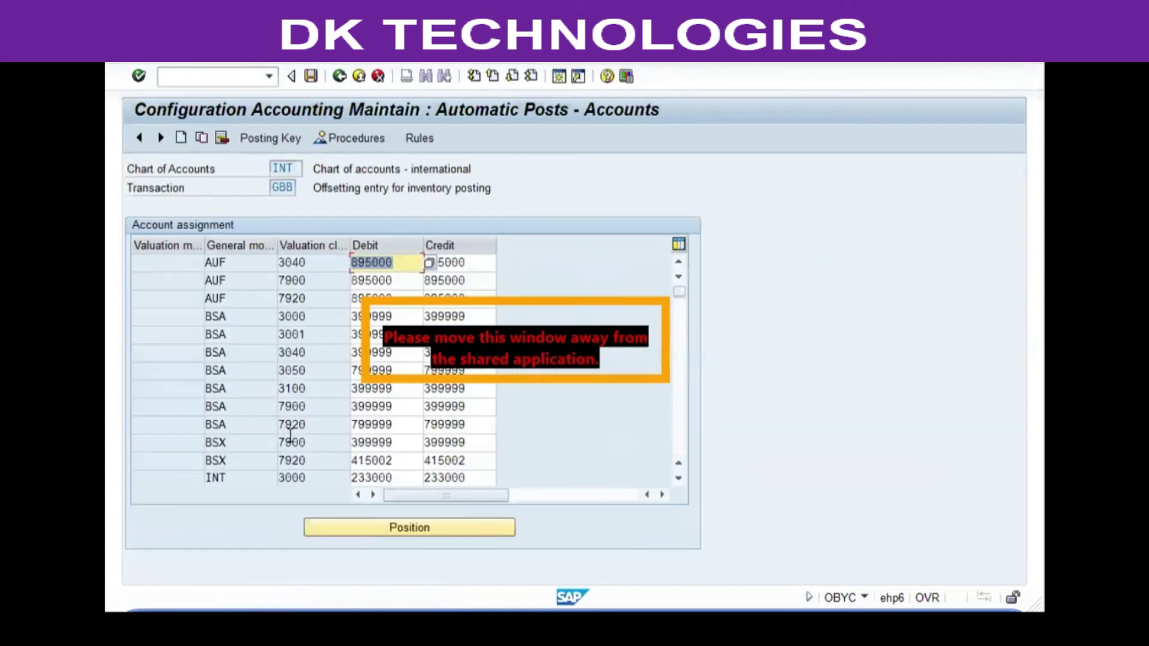
# Add a GBB account assignment for general modification VBO and valuation class 3001 with debit and credit account 400020, and leave the accounts view
pyautogui.scroll(-2, 288, 442)
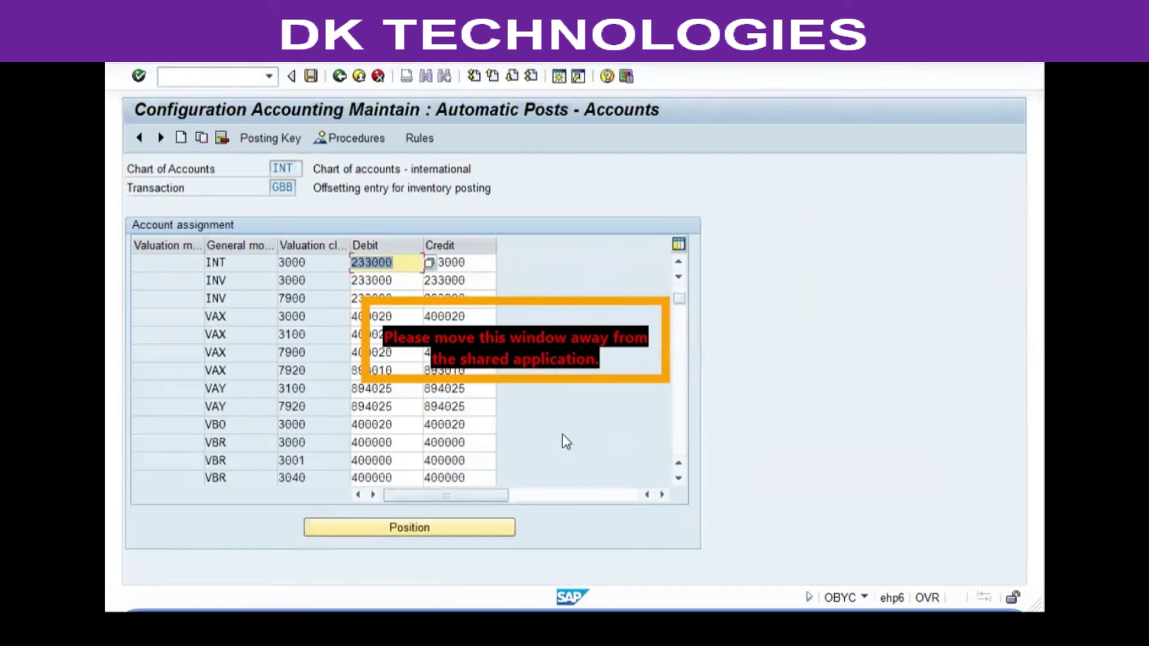
pyautogui.scroll(-15, 531, 439)
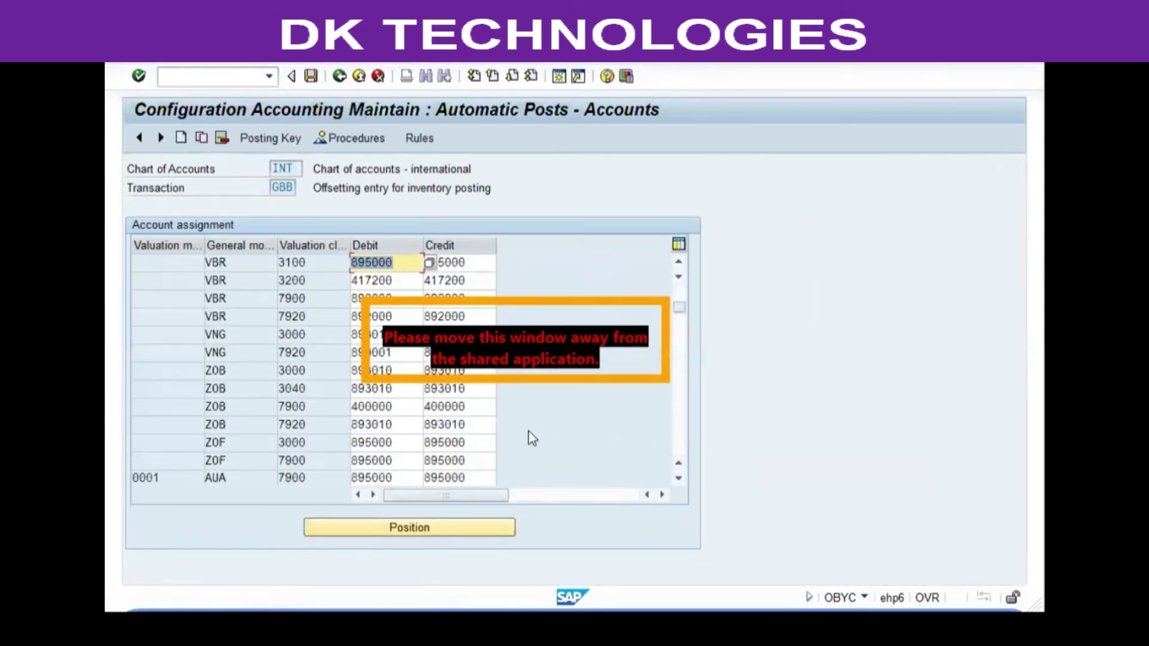
pyautogui.scroll(-20, 532, 438)
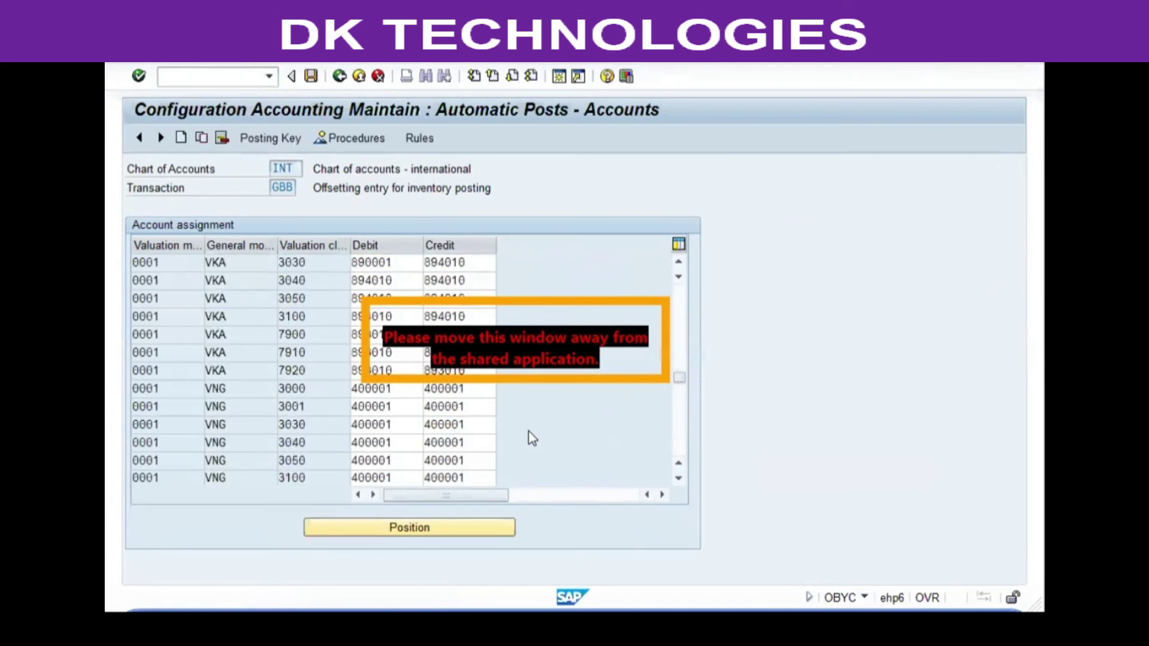
pyautogui.scroll(-5, 532, 439)
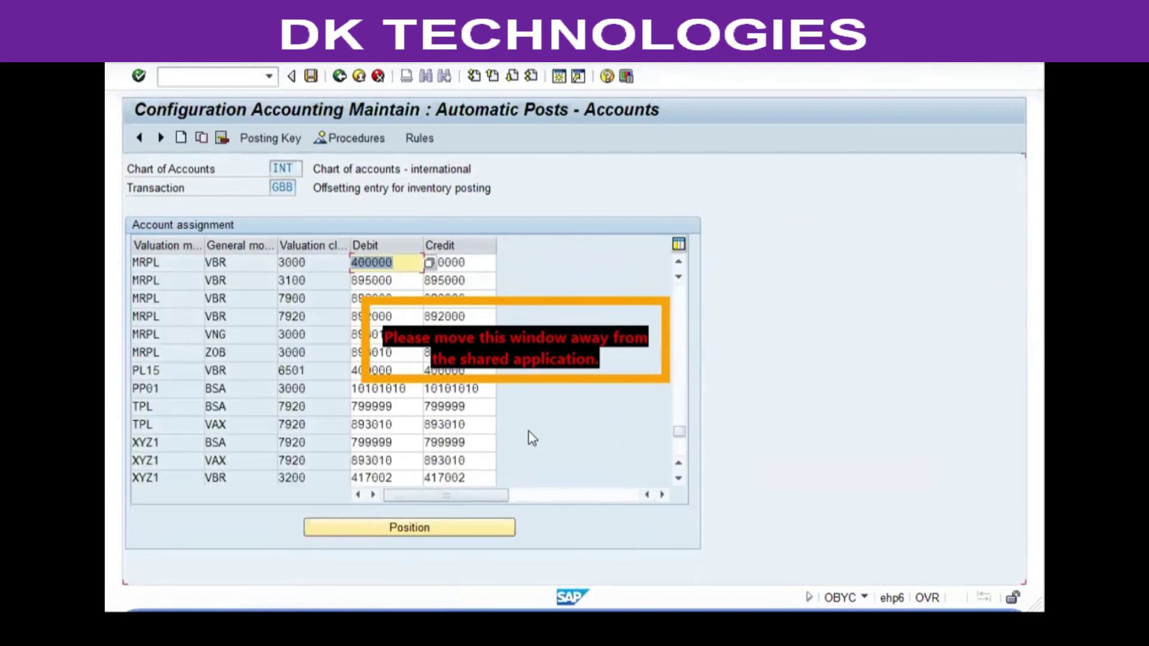
pyautogui.click(266, 444)
pyautogui.write('vbo')
pyautogui.press('Tab')
pyautogui.write('3001')
pyautogui.press('Tab')
pyautogui.write('400020')
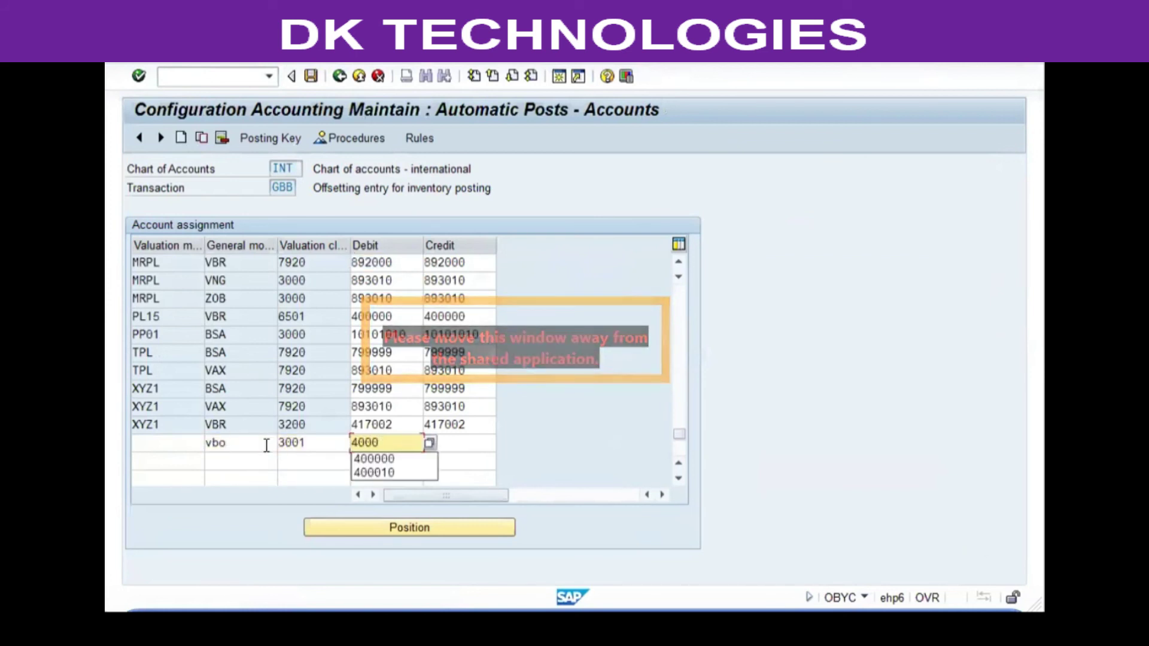
pyautogui.press('Tab')
pyautogui.write('400020')
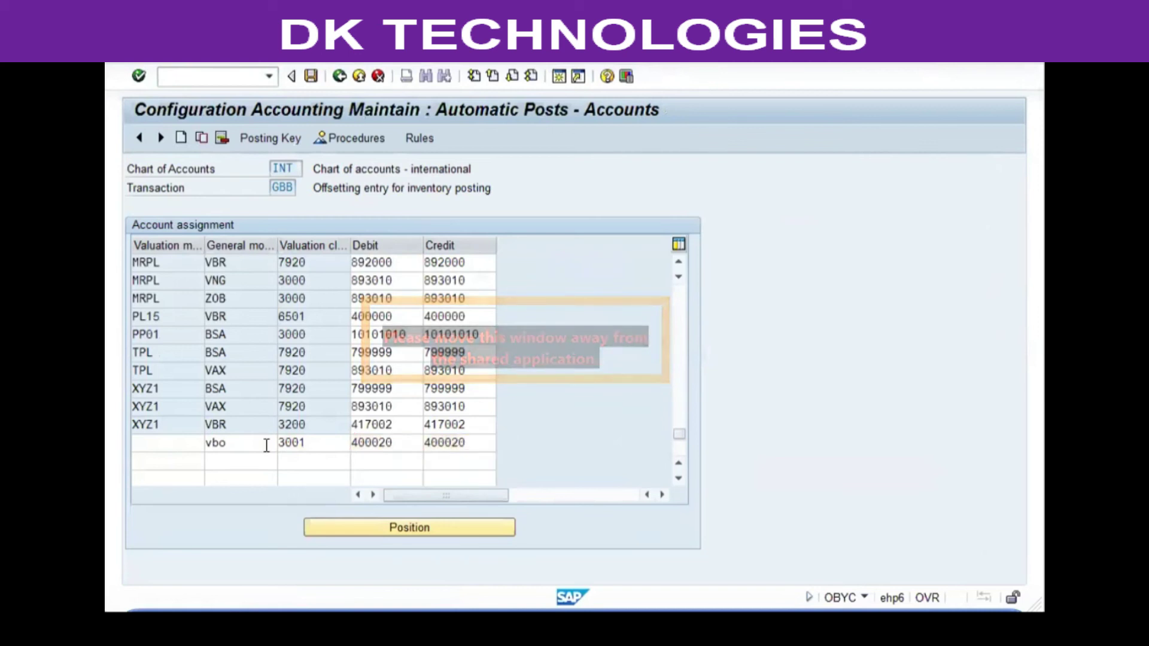
pyautogui.press('Return')
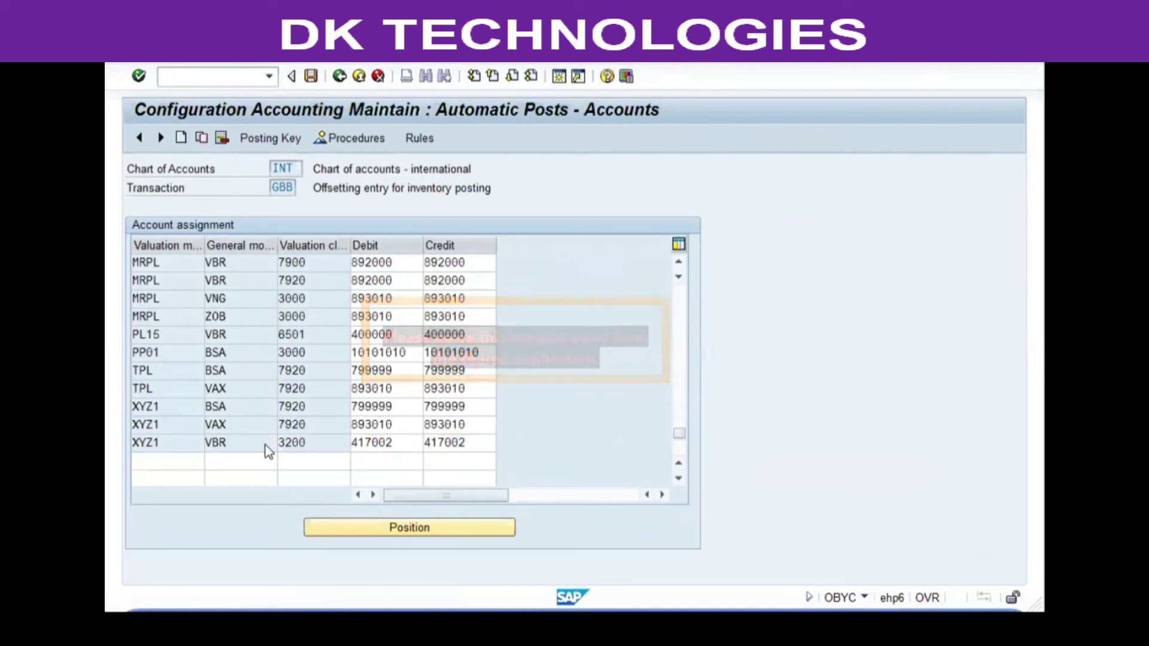
pyautogui.click(338, 79)
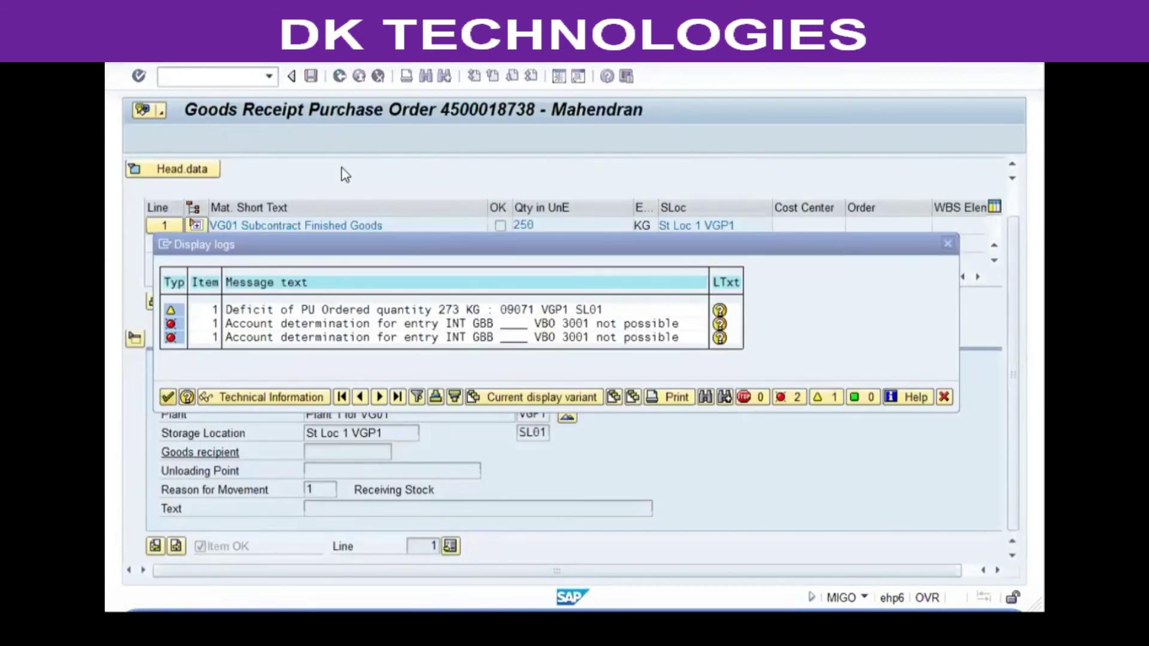
# Close the goods receipt logs, recheck the document, and post the goods receipt
pyautogui.click(170, 397)
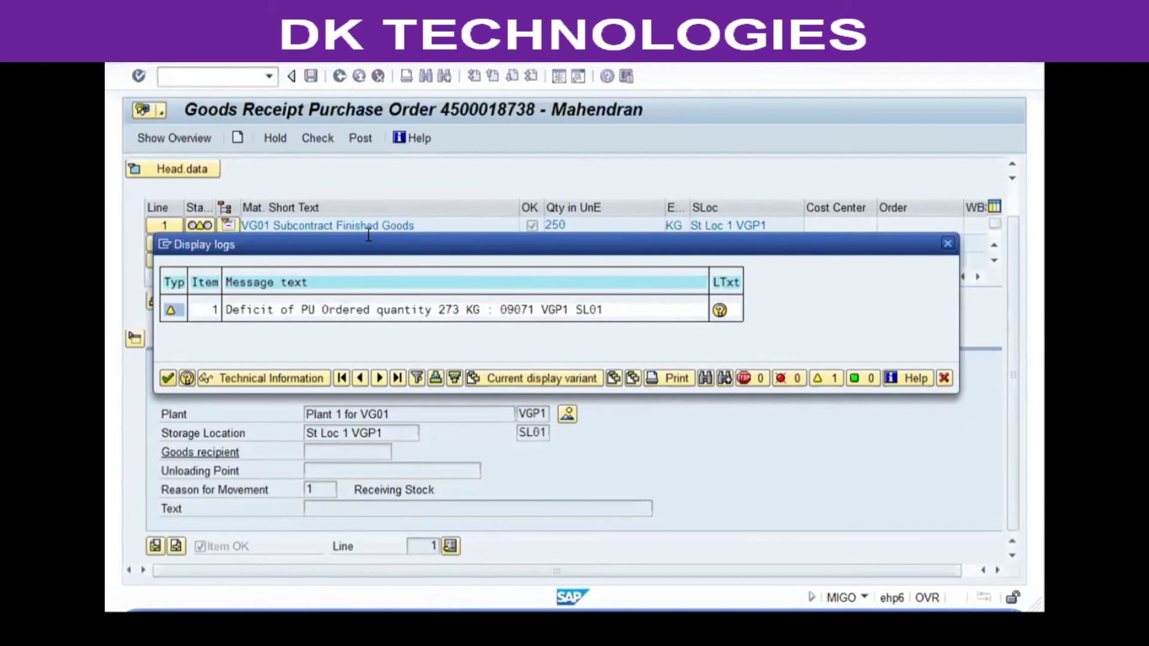
pyautogui.press('Return')
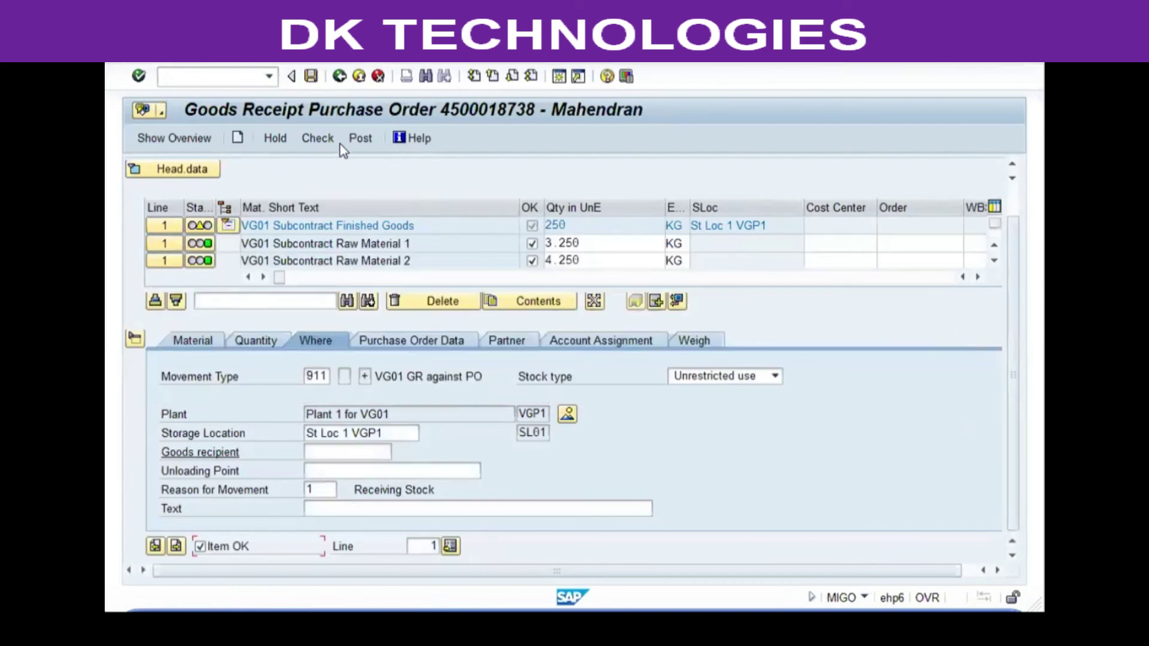
pyautogui.click(361, 141)
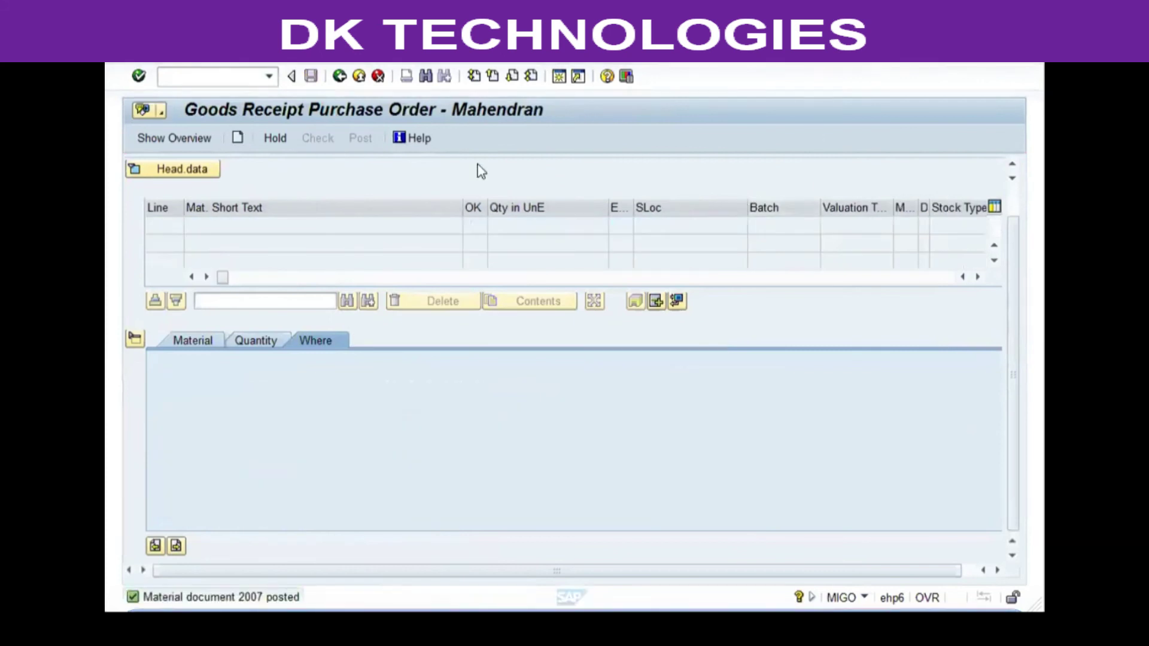
# Open the MMBE stock overview for material 00960 and check its stock provided to the vendor
pyautogui.click(215, 76)
pyautogui.write('/nmmbe')
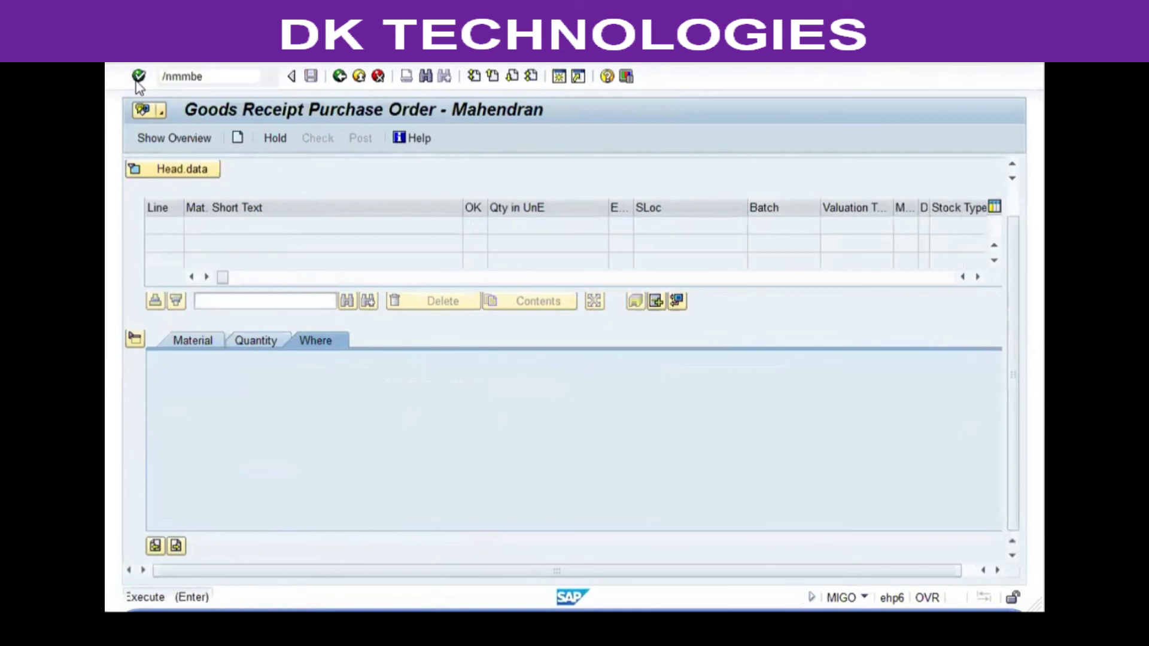
pyautogui.click(139, 76)
pyautogui.click(140, 138)
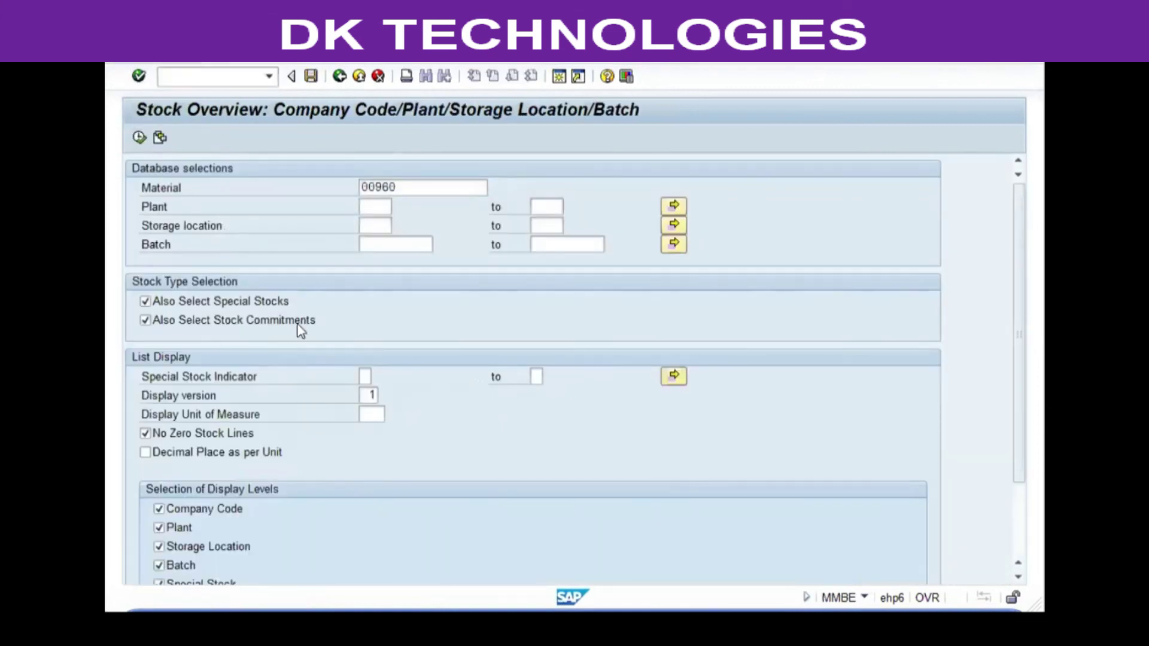
pyautogui.click(542, 407)
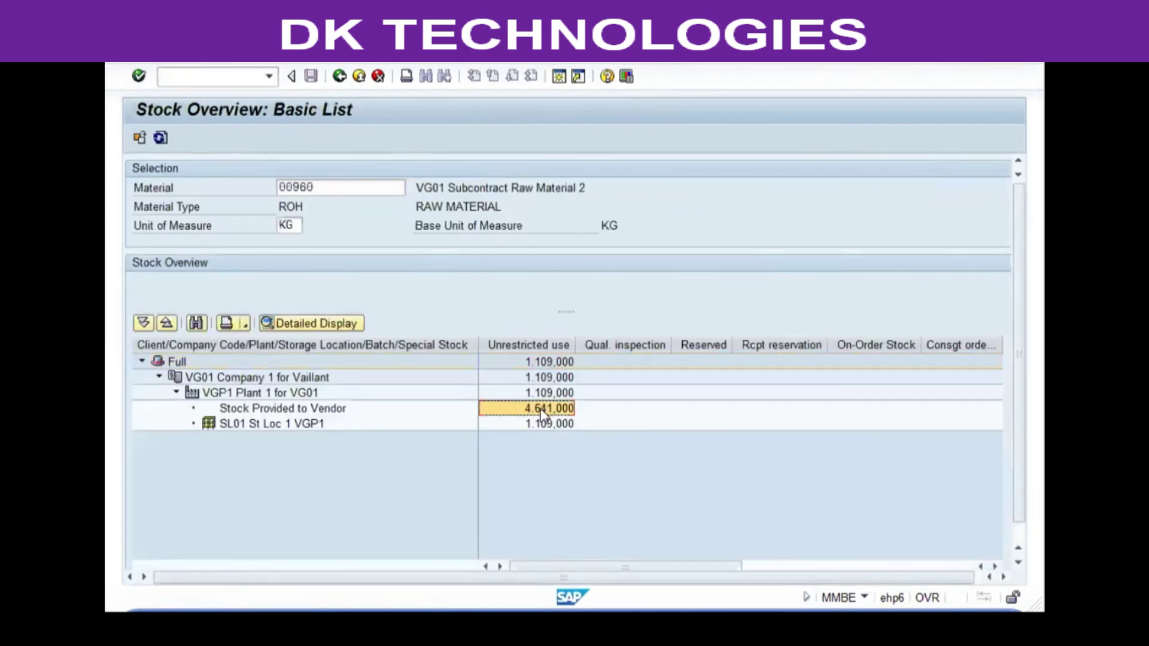
pyautogui.click(242, 408)
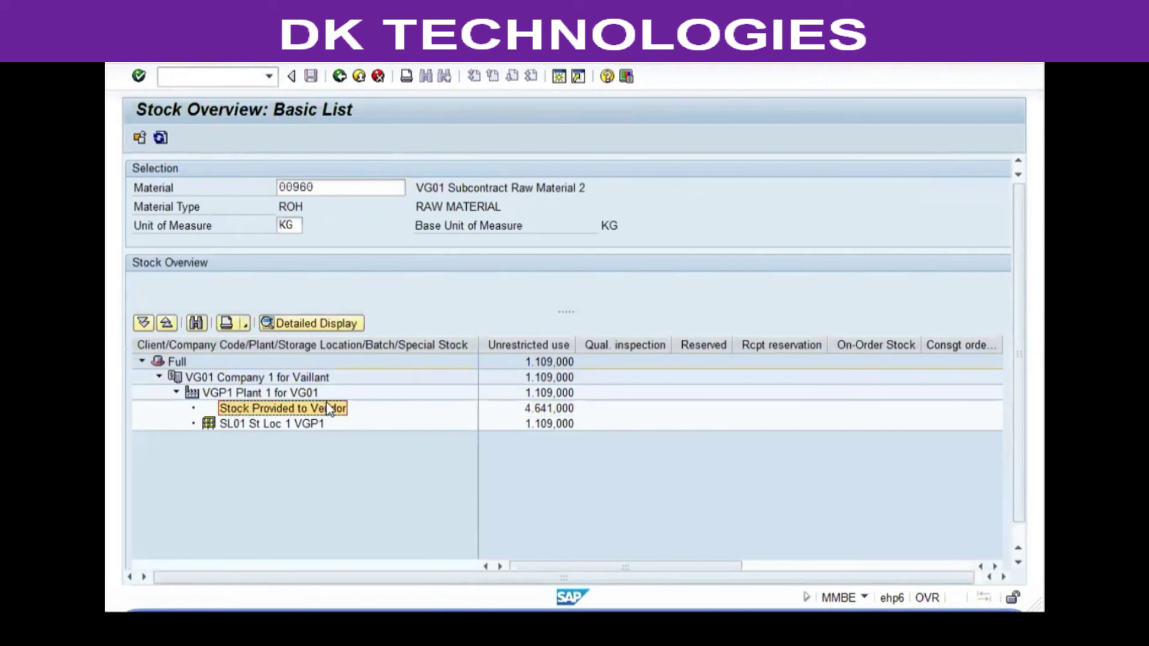
# Display the stock overview for finished goods material 09071 and leave the transaction
pyautogui.click(340, 76)
pyautogui.write('90071')
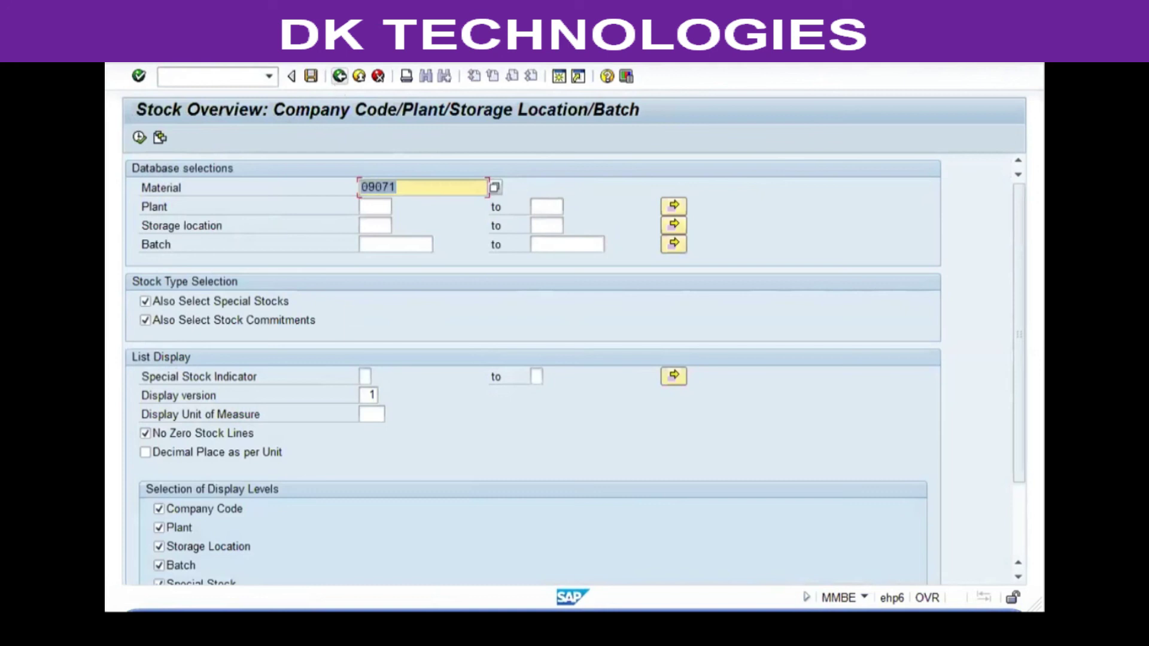
pyautogui.click(139, 138)
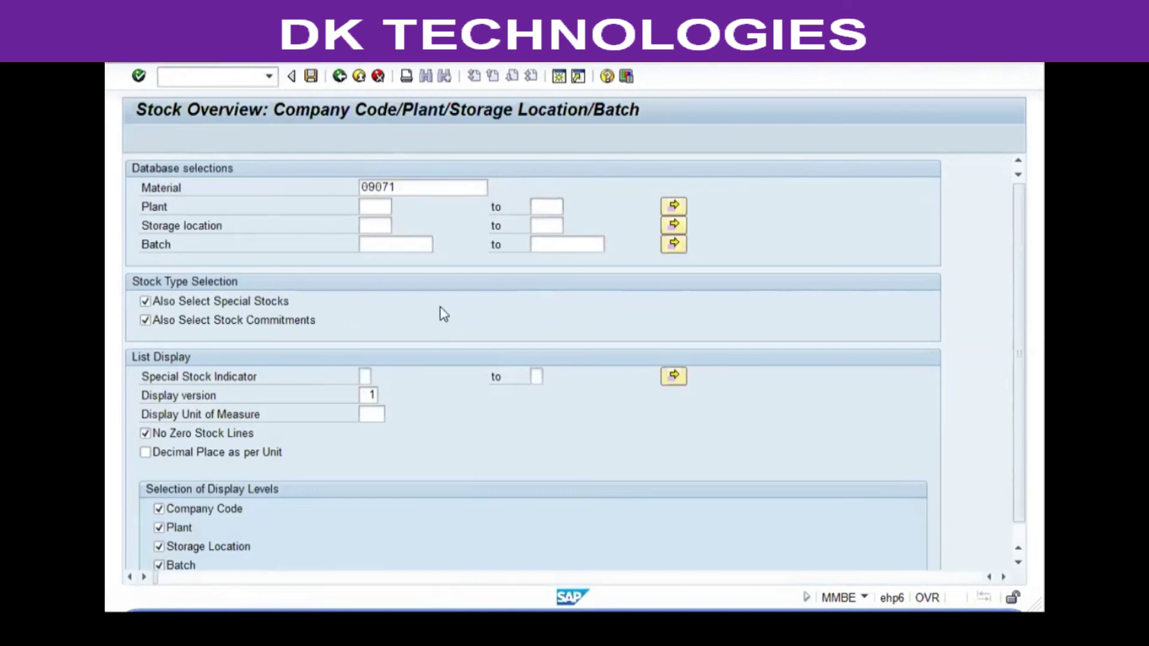
pyautogui.press('F3')
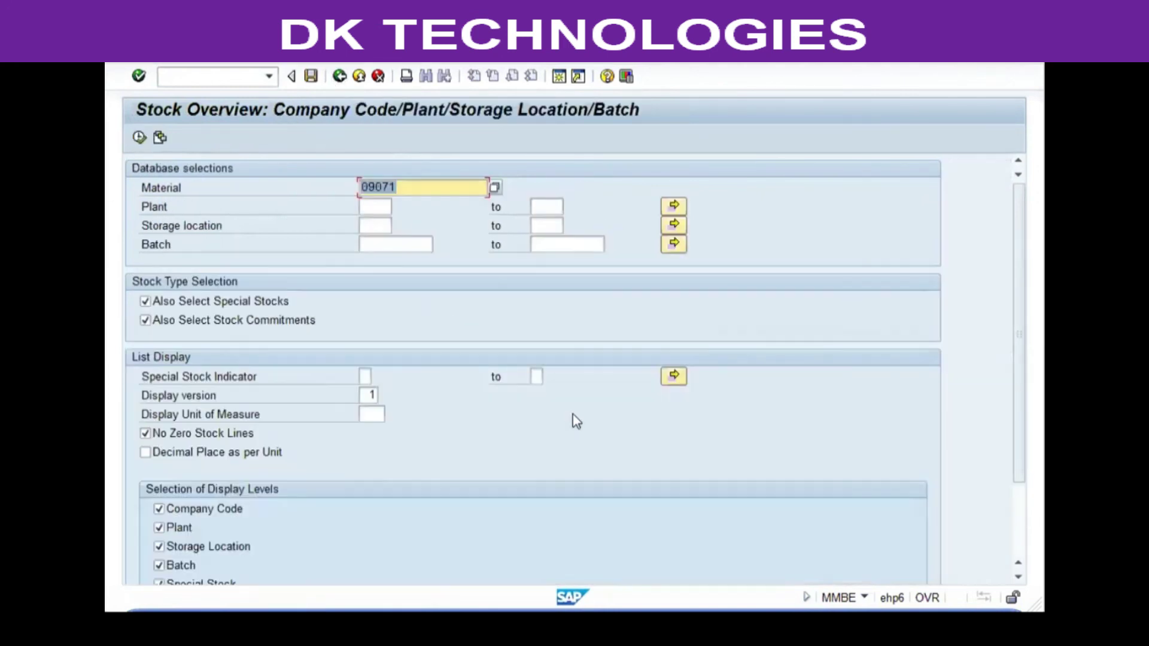
pyautogui.press('F3')
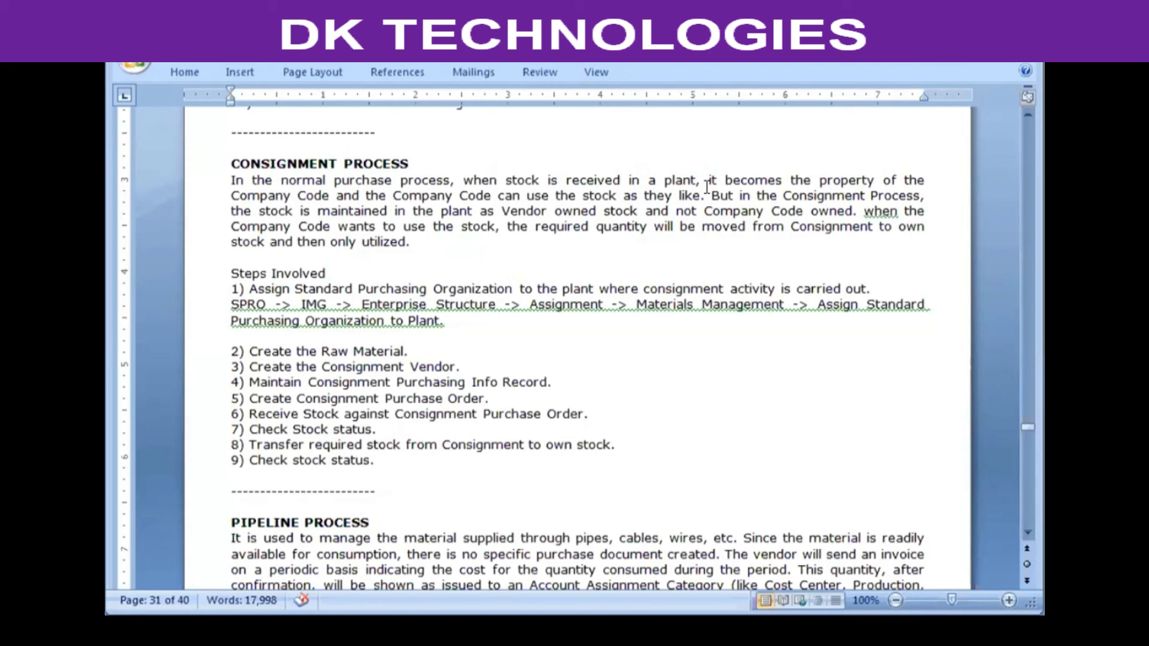
# In the Word notes, review the vendor-owned stock sentence under Consignment Process and capitalize the following sentence's first word to "When"
pyautogui.moveTo(502, 212); pyautogui.dragTo(544, 208)
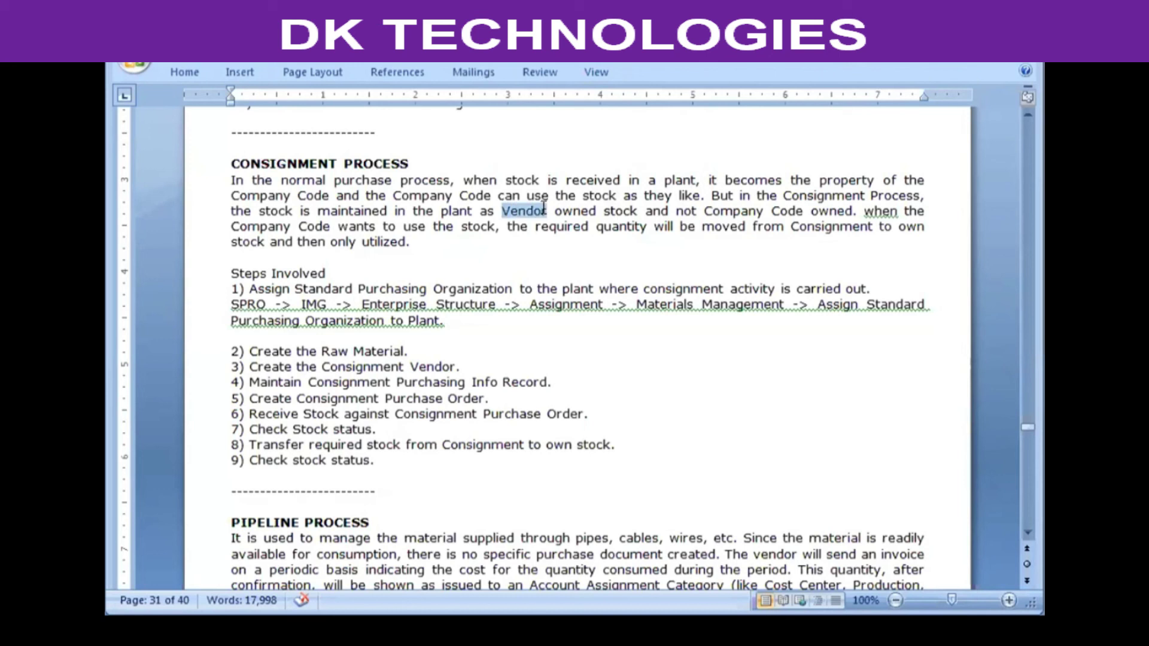
pyautogui.click(597, 210)
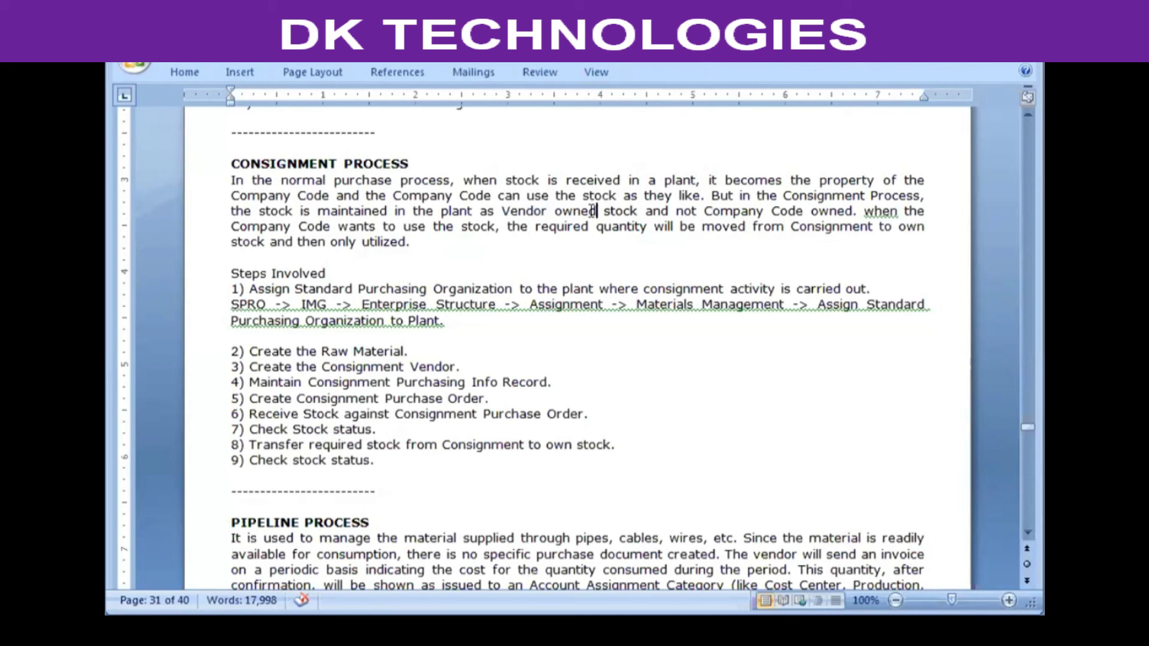
pyautogui.click(865, 210)
pyautogui.press('Delete')
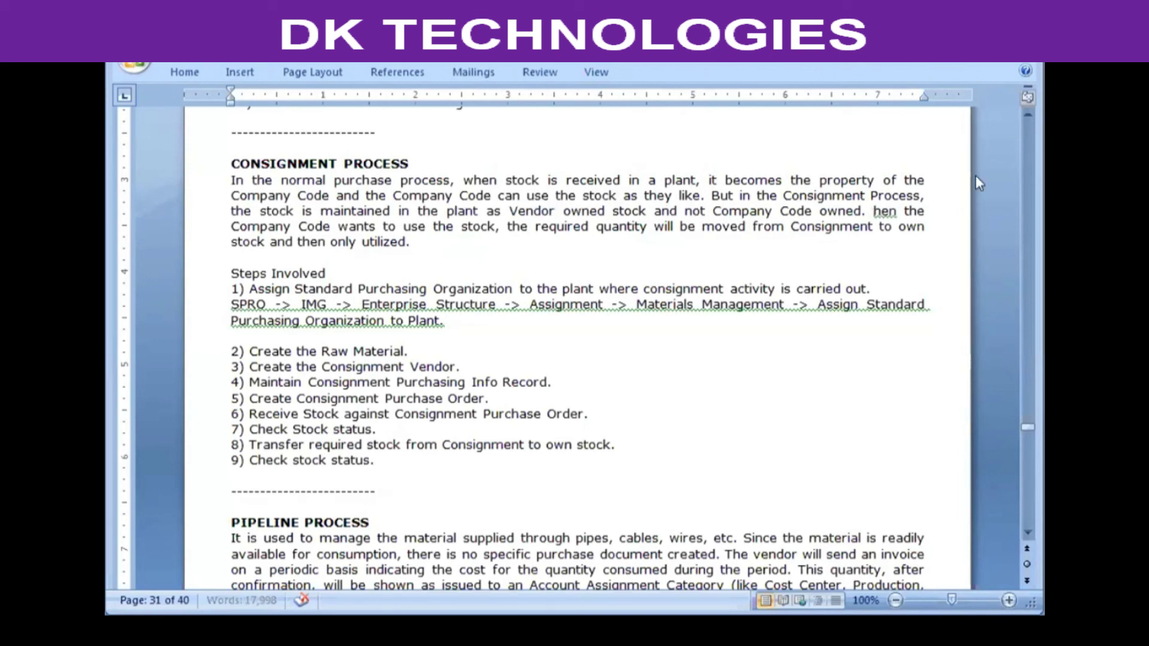
pyautogui.write('W')
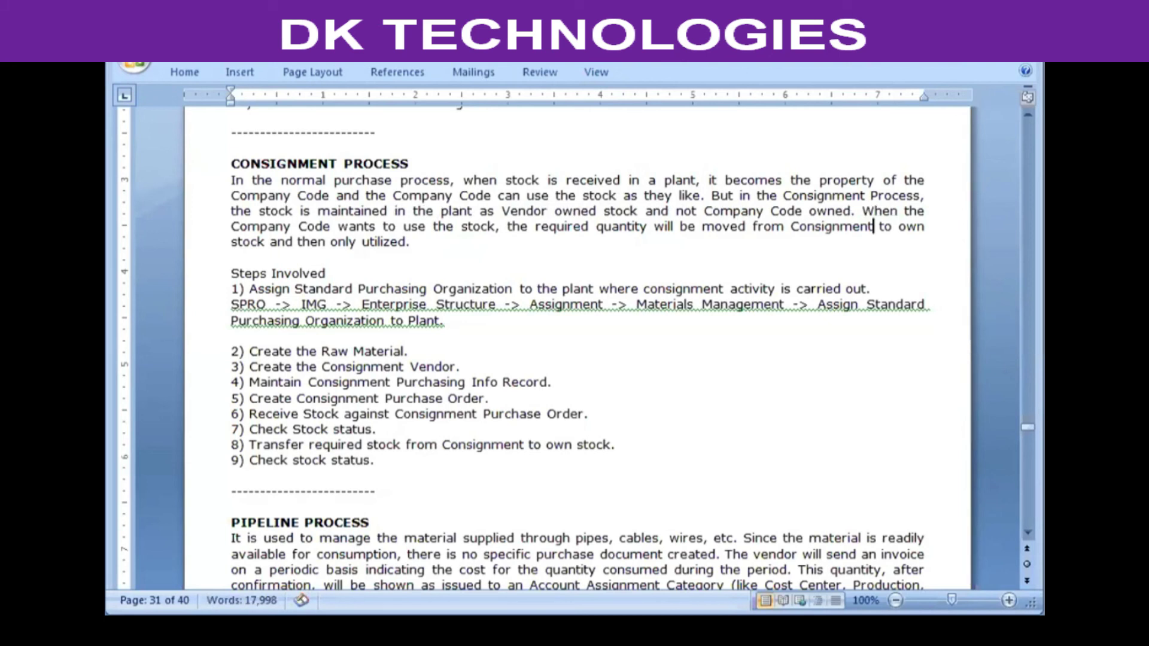
pyautogui.click(411, 242)
# Switch back to SAP and open the SAP Reference IMG through transaction SPRO
pyautogui.hotkey('alt', 'Tab')
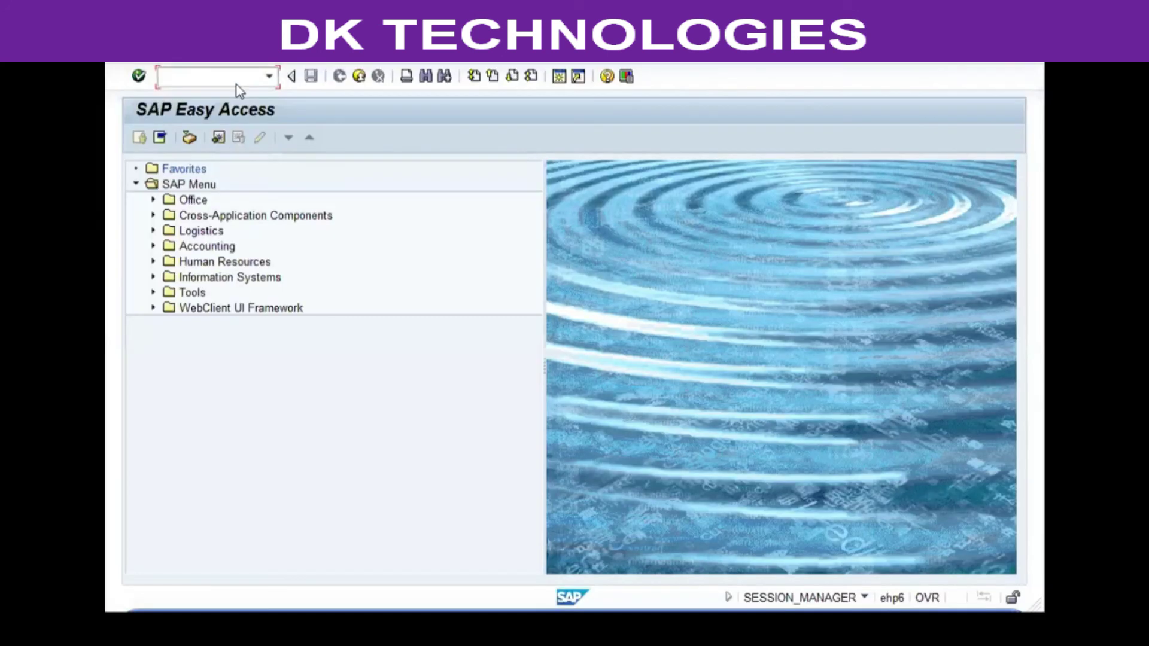
pyautogui.write('spro')
pyautogui.press('Return')
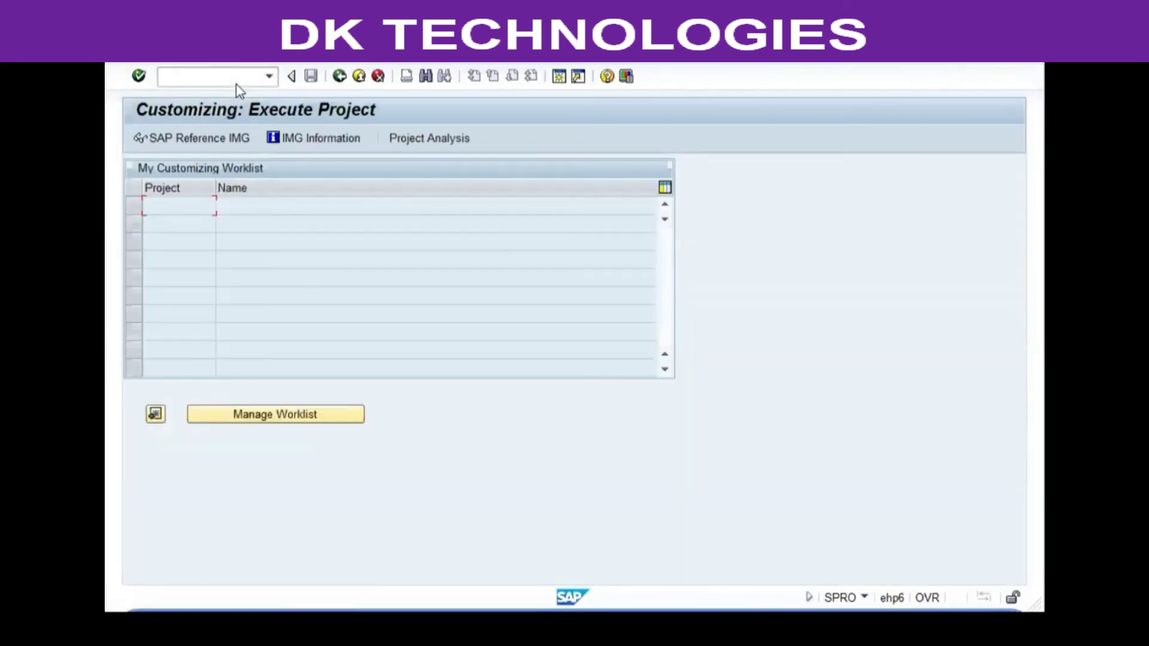
pyautogui.press('F5')
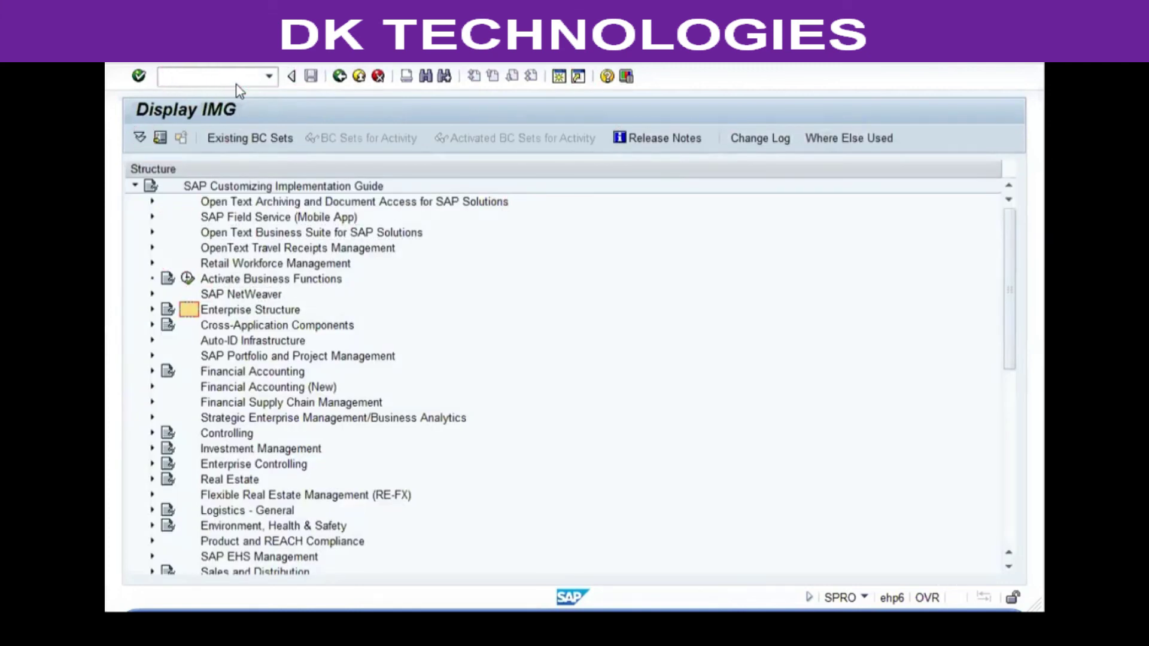
# Open the activity Assign standard purchasing organization to plant under Enterprise Structure, Assignment, Materials Management
pyautogui.press('Right')
pyautogui.press('Down')
pyautogui.press('Down')
pyautogui.press('Down')
pyautogui.press('Right')
pyautogui.press('Down')
pyautogui.press('Down')
pyautogui.press('Down')
pyautogui.press('Down')
pyautogui.press('Down')
pyautogui.press('Right')
pyautogui.press('Down')
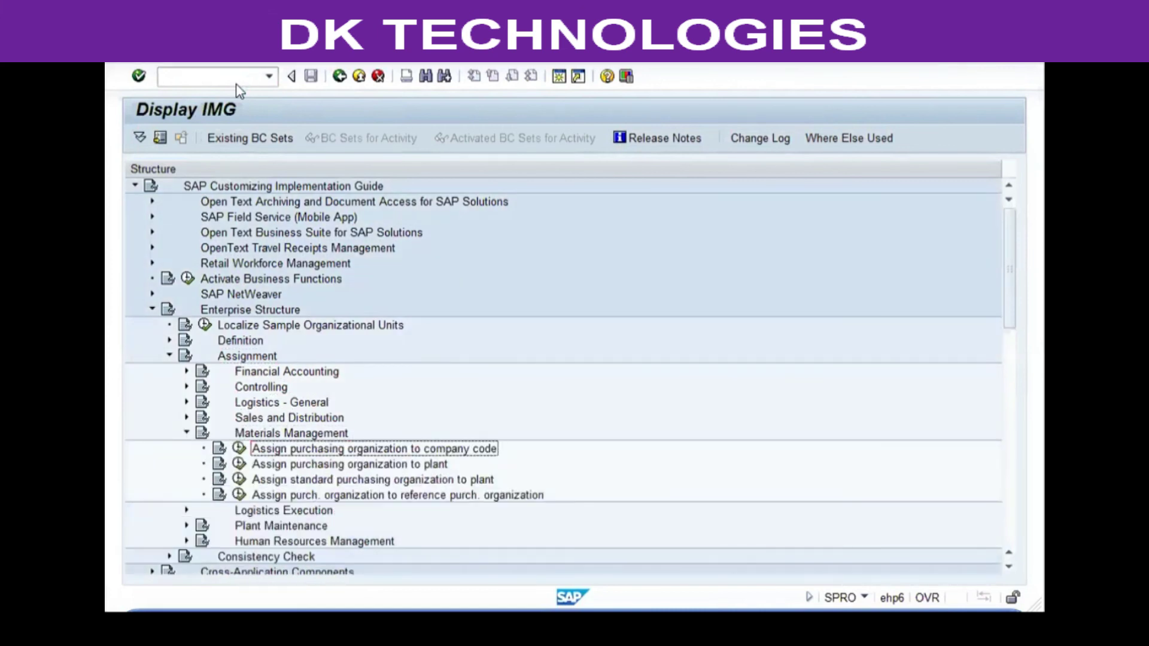
pyautogui.press('Down')
pyautogui.press('Down')
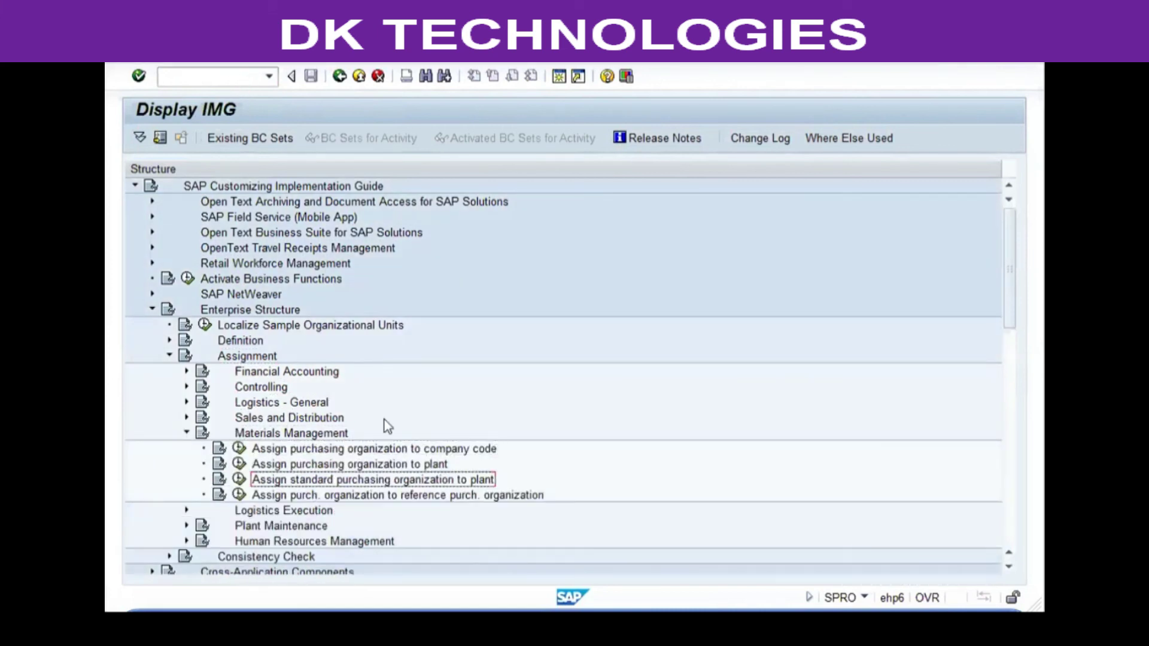
pyautogui.click(239, 479)
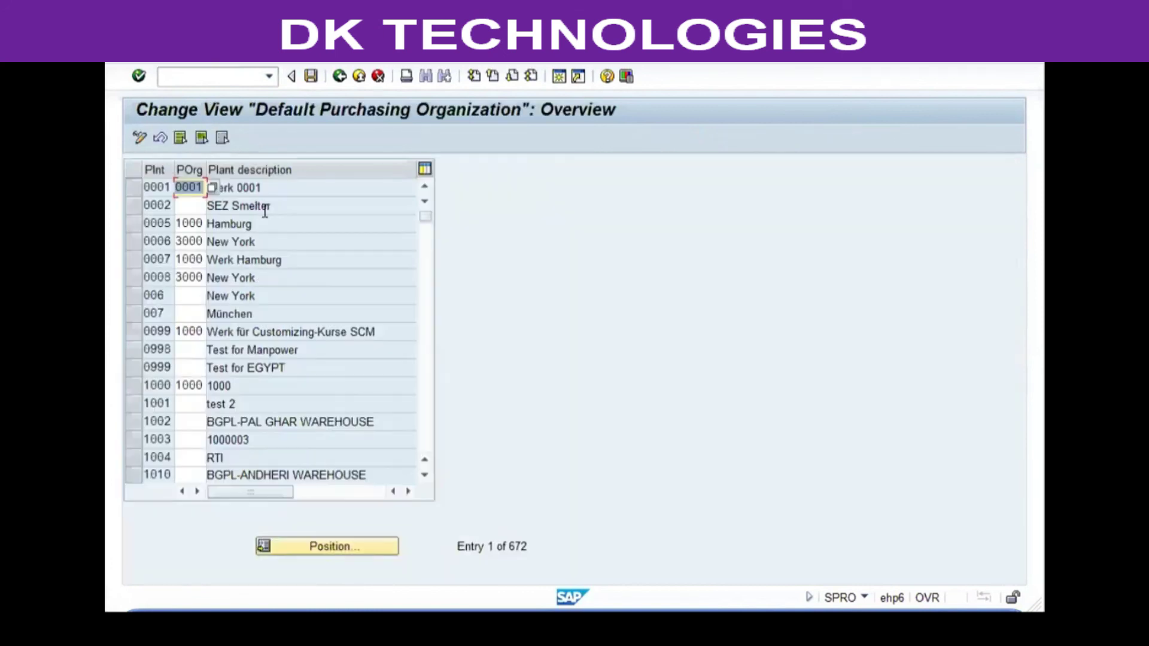
# Position the list at the plants starting with VG and enter vgp1 as plant VGP1's default purchasing organization
pyautogui.click(374, 548)
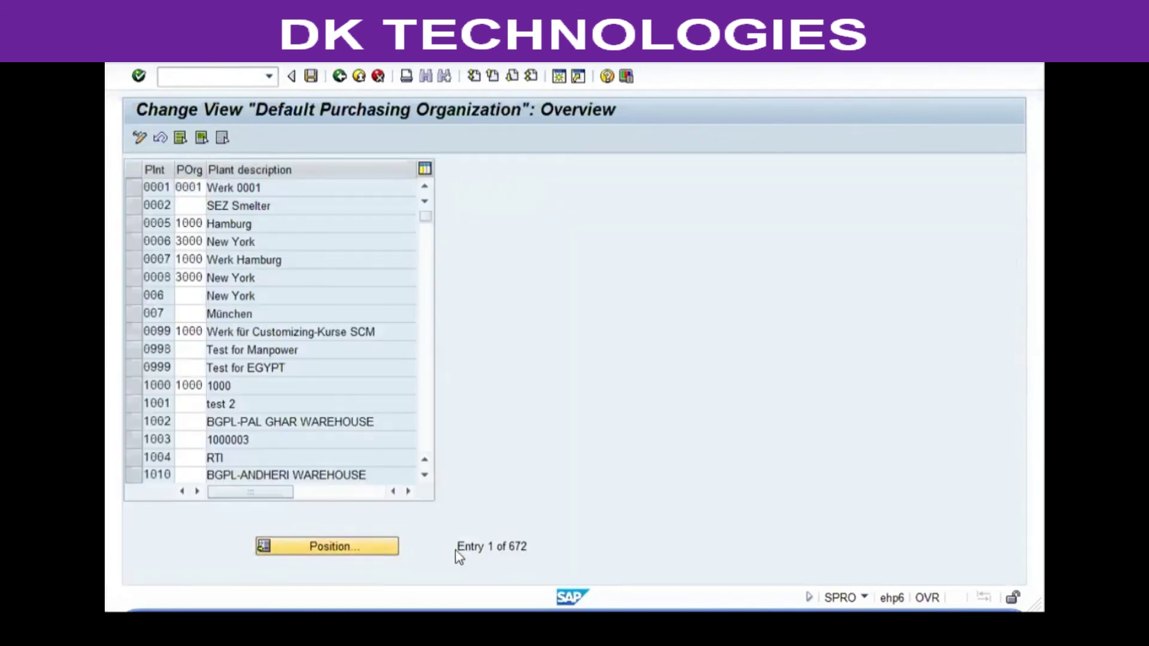
pyautogui.write('VG')
pyautogui.press('Return')
pyautogui.press('BackSpace')
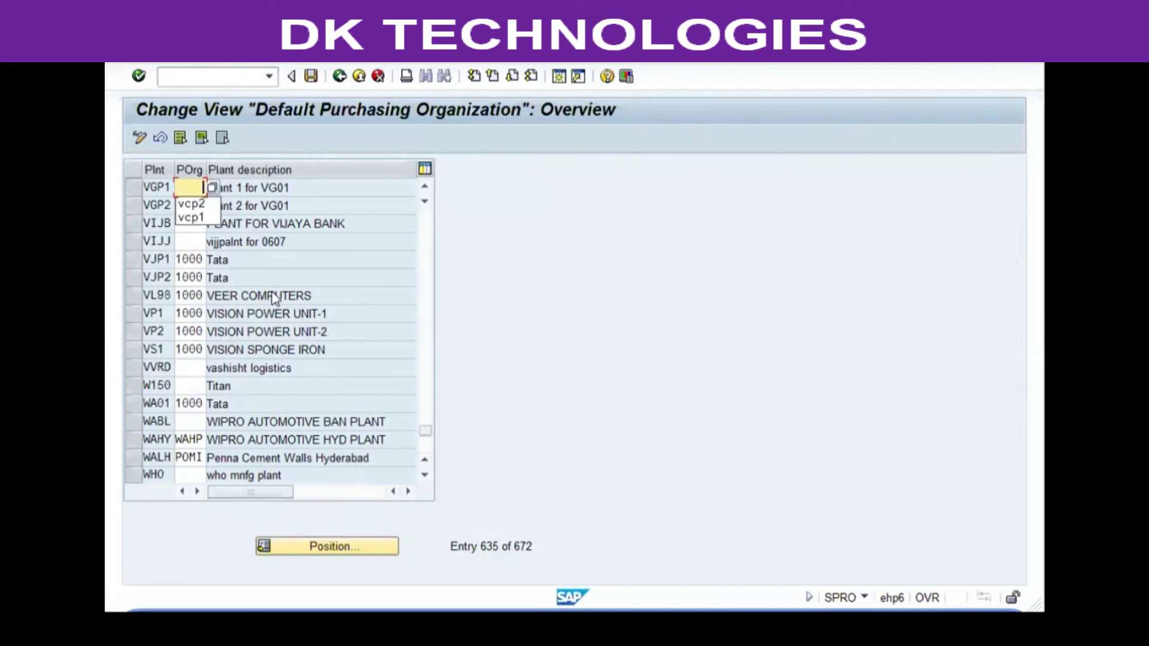
pyautogui.press('Escape')
pyautogui.click(311, 77)
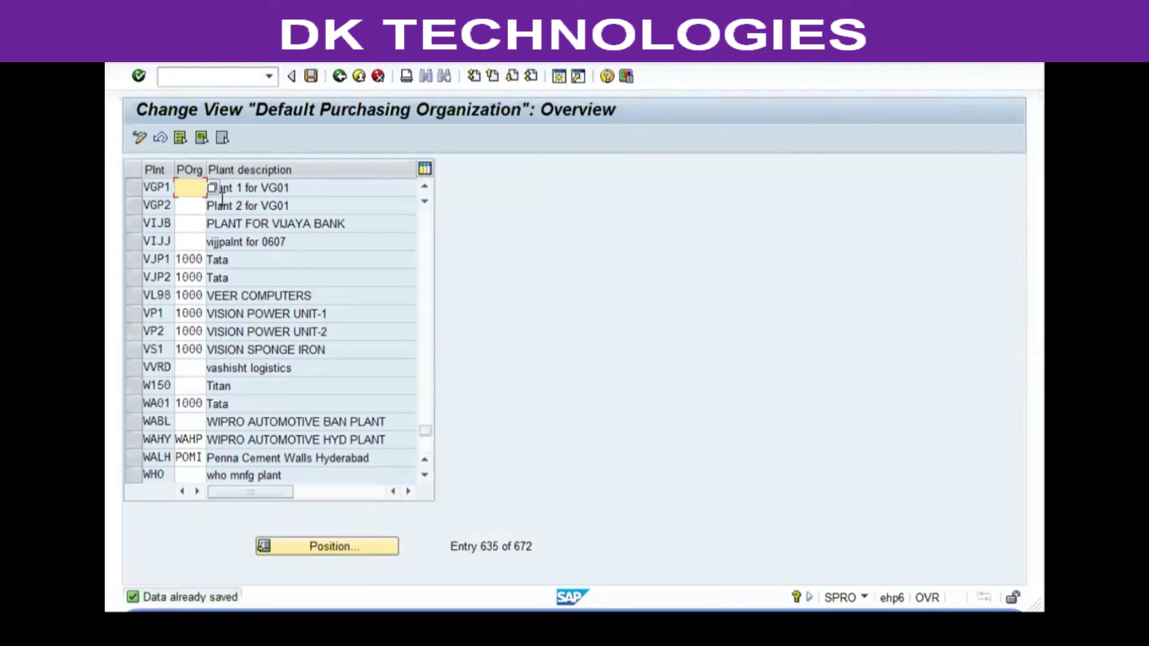
pyautogui.write('vgp1')
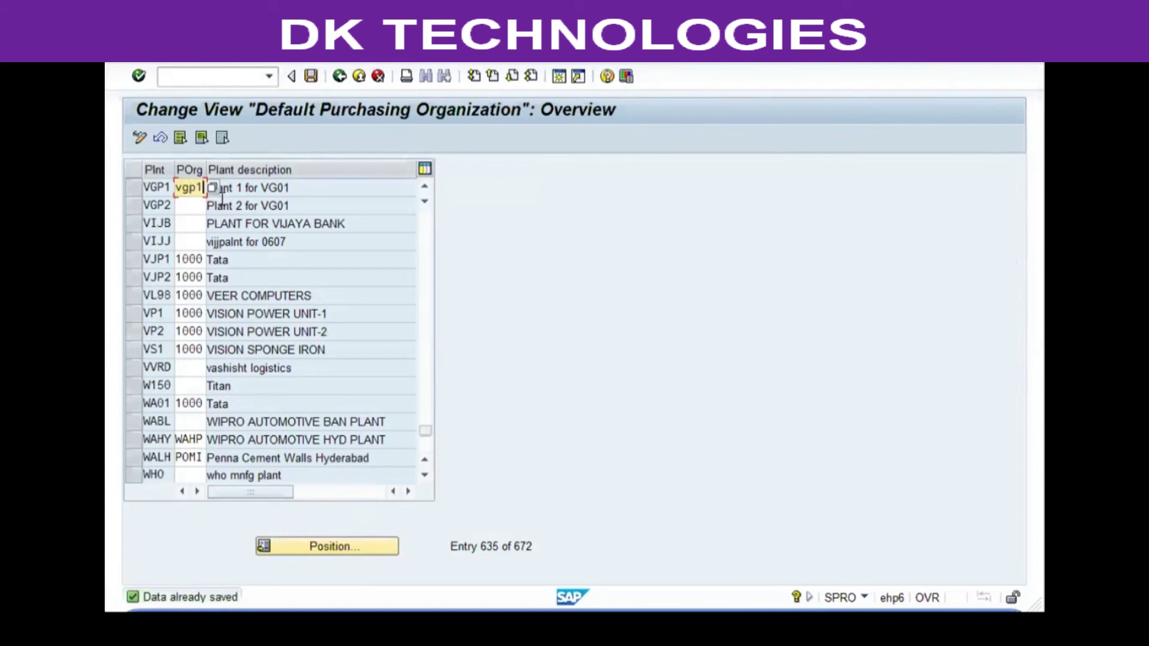